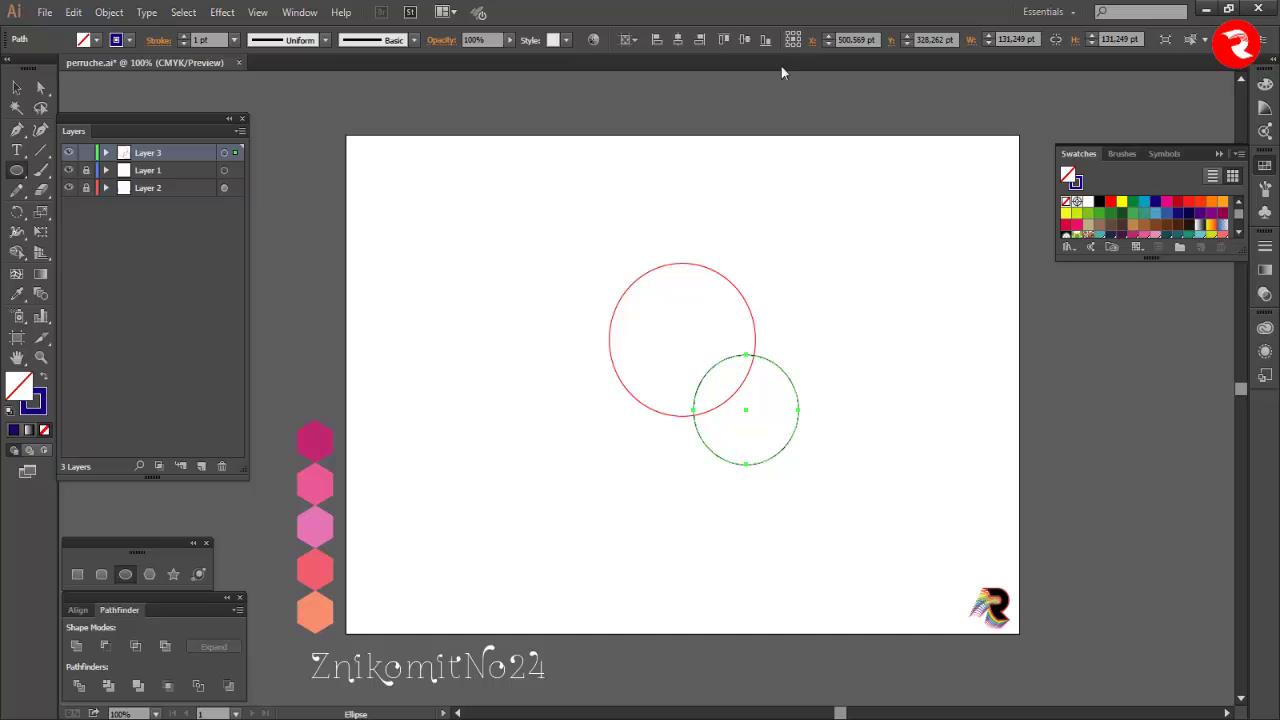
- Move the selected dark blue circle to X 428.648 pt, Y 223.763 pt
{"action": "type", "text": "428,648"}
{"action": "key", "text": "Tab"}
{"action": "type", "text": "223,763"}
{"action": "key", "text": "Return"}
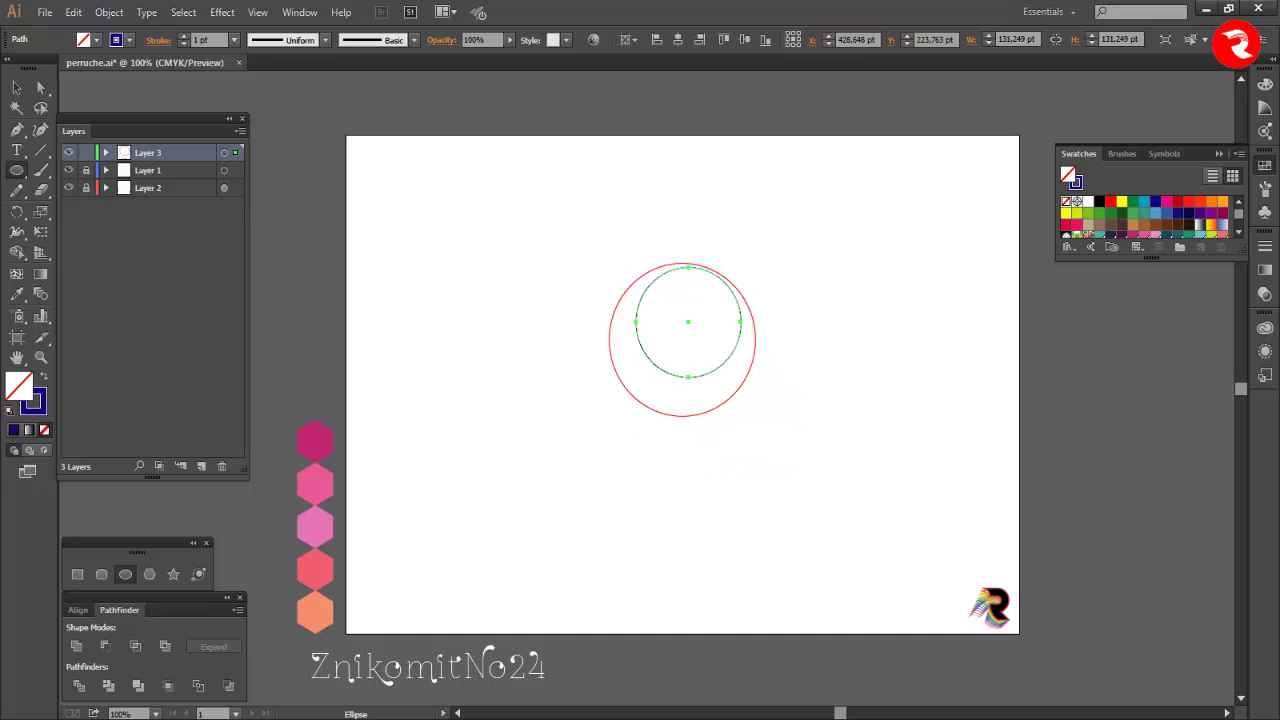
- Create a 141.333 pt circle with a green stroke and position it at X 437.403 pt, Y 321.221 pt
{"action": "left_click", "coordinate": [672, 394]}
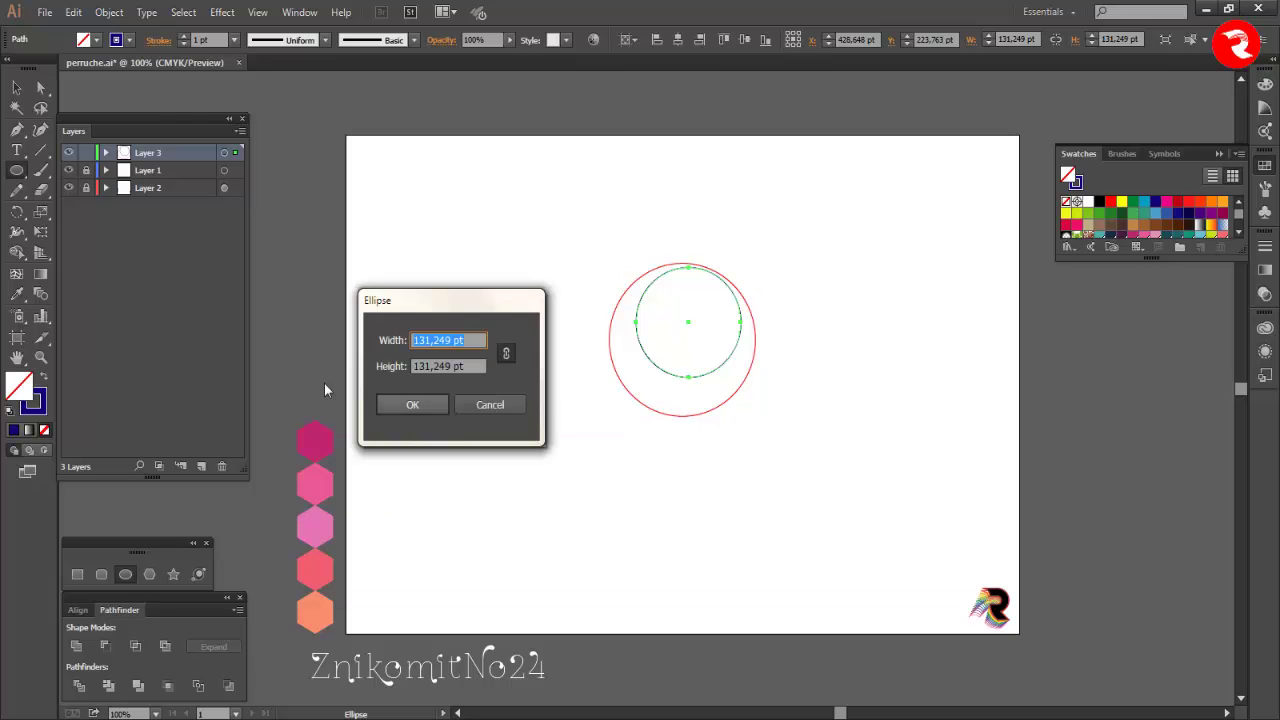
{"action": "type", "text": "141.333"}
{"action": "left_click", "coordinate": [412, 405]}
{"action": "left_click", "coordinate": [1104, 220]}
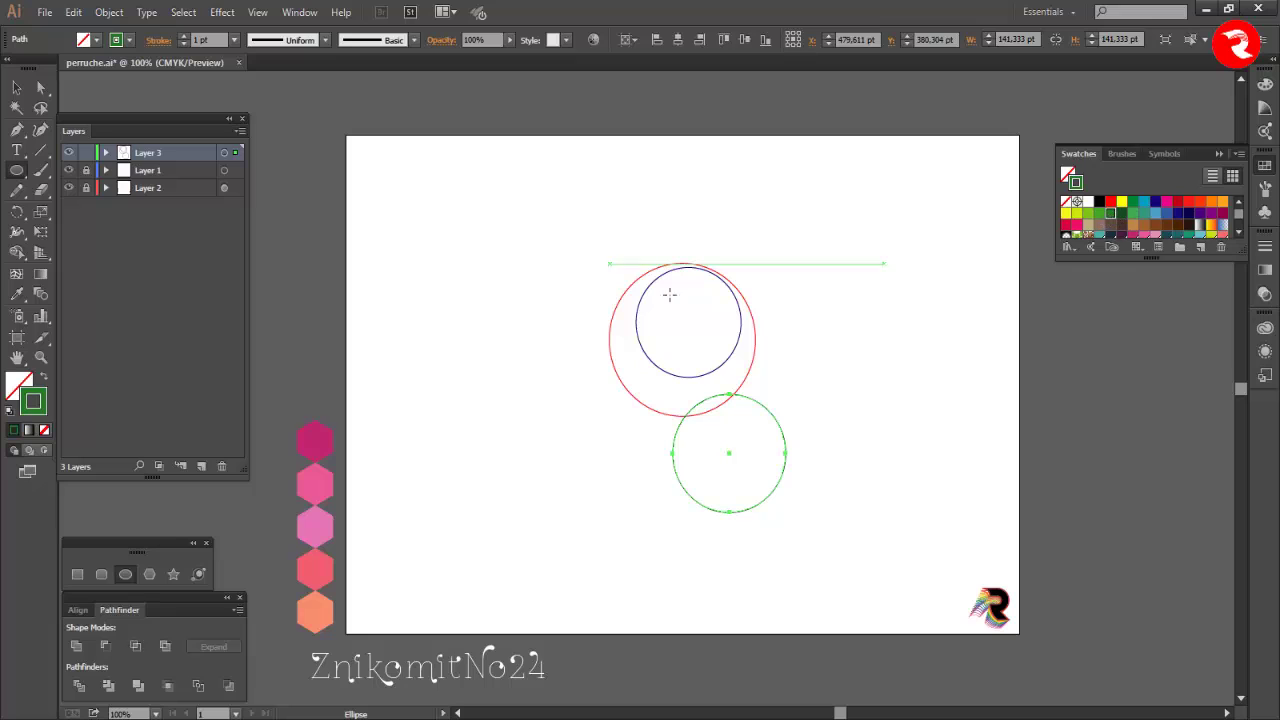
{"action": "key", "text": "F6"}
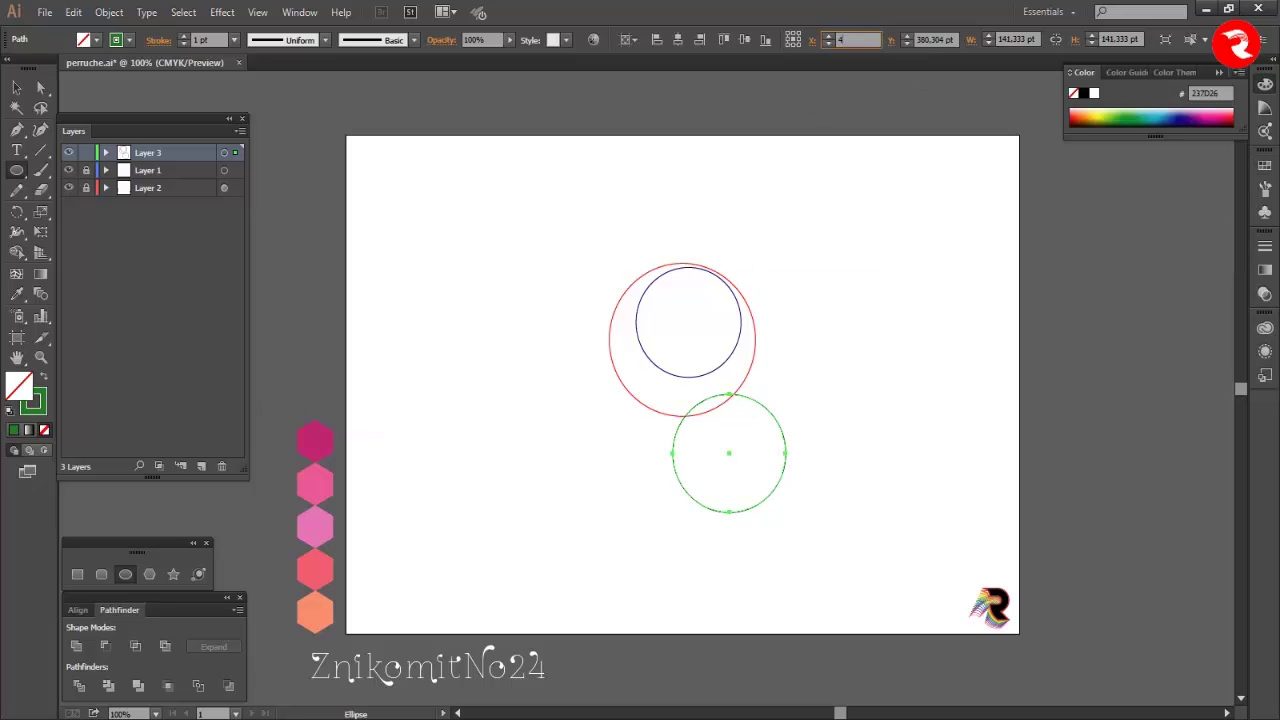
{"action": "type", "text": "437,403"}
{"action": "key", "text": "Tab"}
{"action": "type", "text": "321,"}
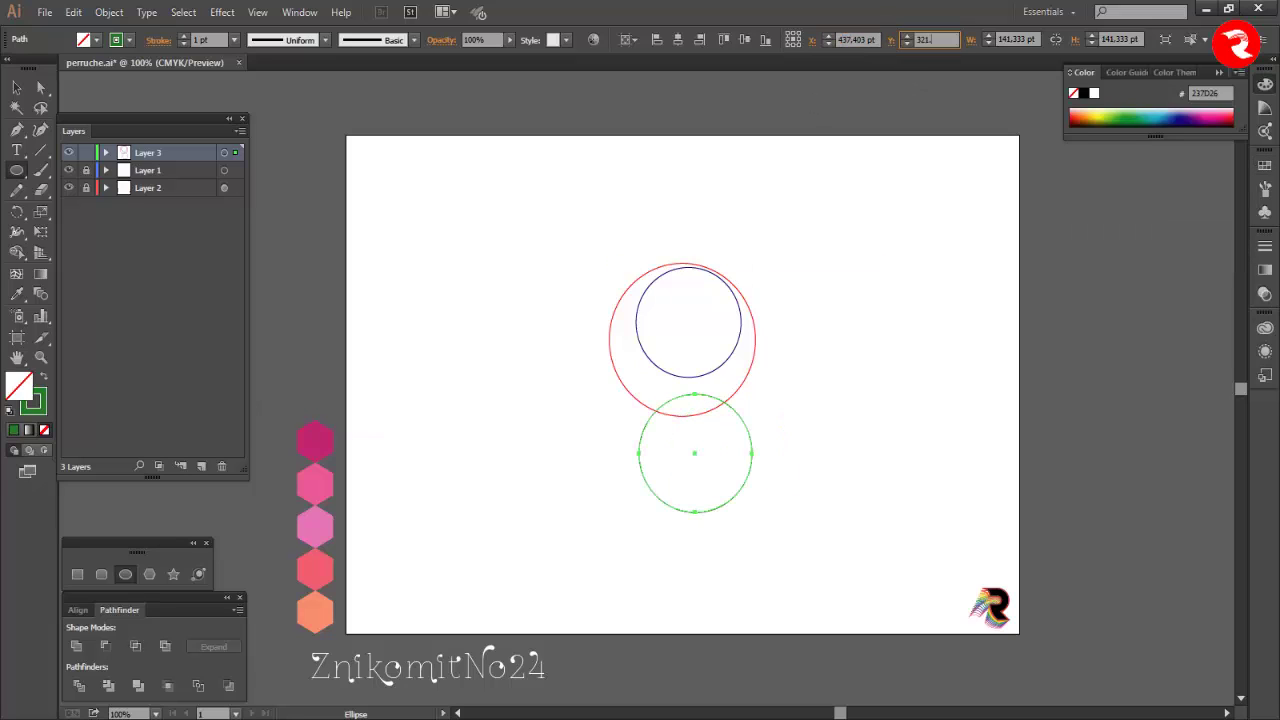
{"action": "type", "text": "221"}
{"action": "key", "text": "Return"}
- Create a 61.333 pt circle with a dark purple stroke and position it at X 447.612 pt, Y 362.554 pt
{"action": "left_click", "coordinate": [786, 400]}
{"action": "type", "text": "61"}
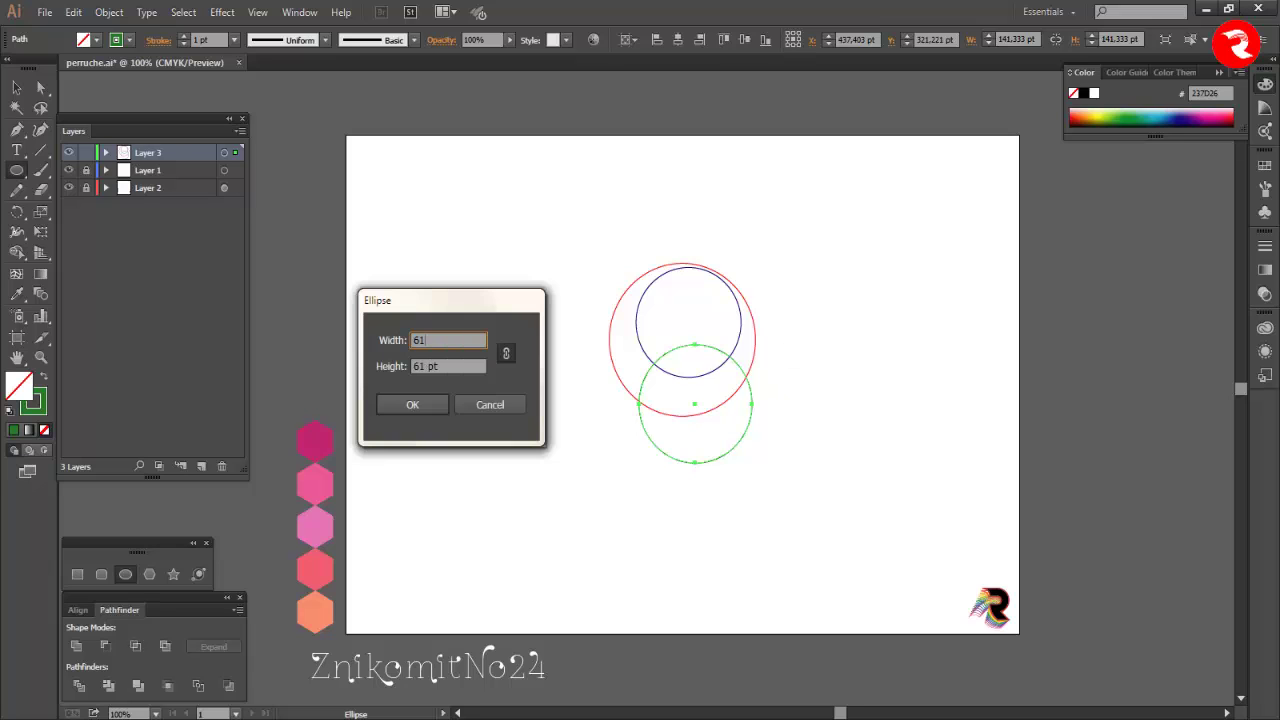
{"action": "type", "text": ".333"}
{"action": "key", "text": "Return"}
{"action": "left_click", "coordinate": [1265, 166]}
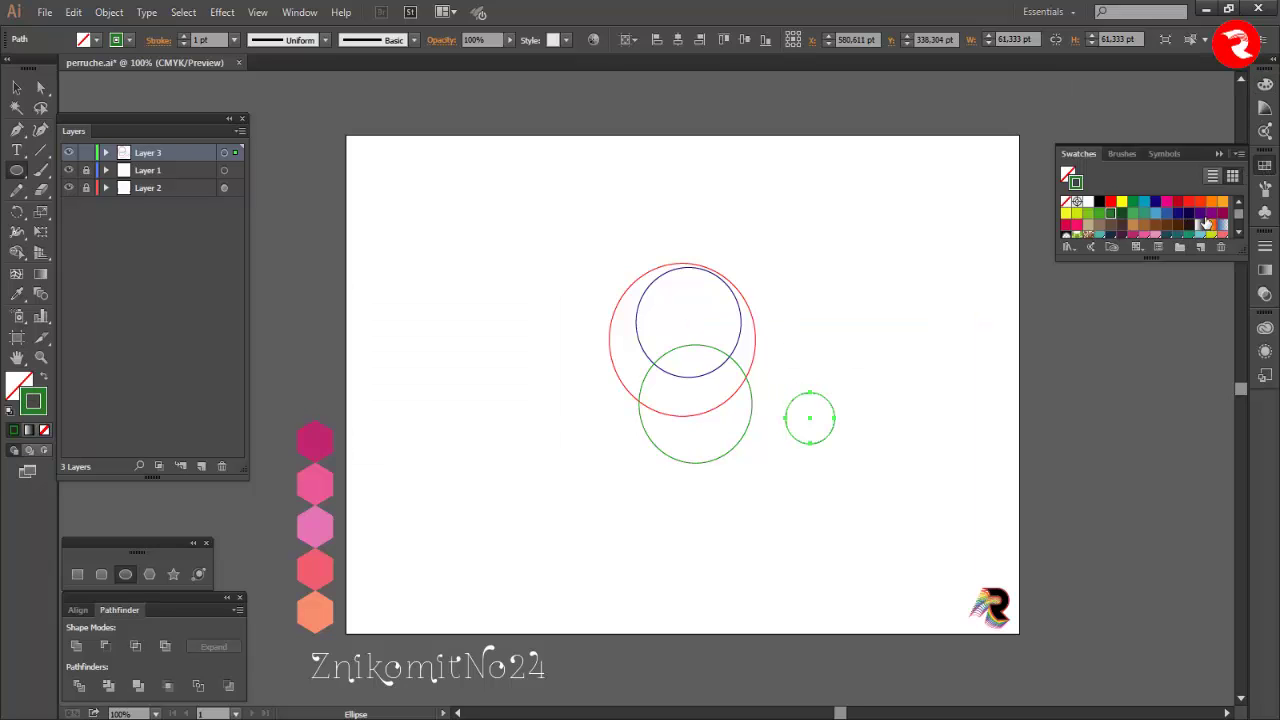
{"action": "left_click", "coordinate": [1201, 214]}
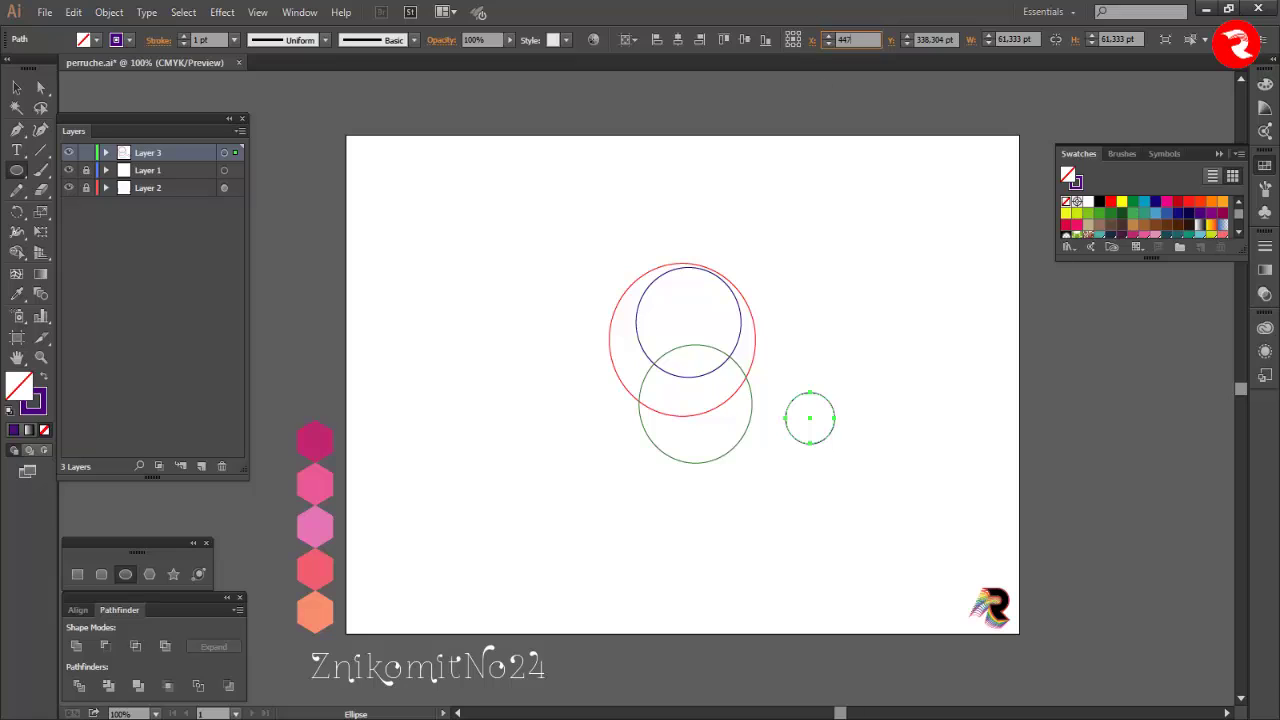
{"action": "type", "text": "447,612"}
{"action": "key", "text": "Tab"}
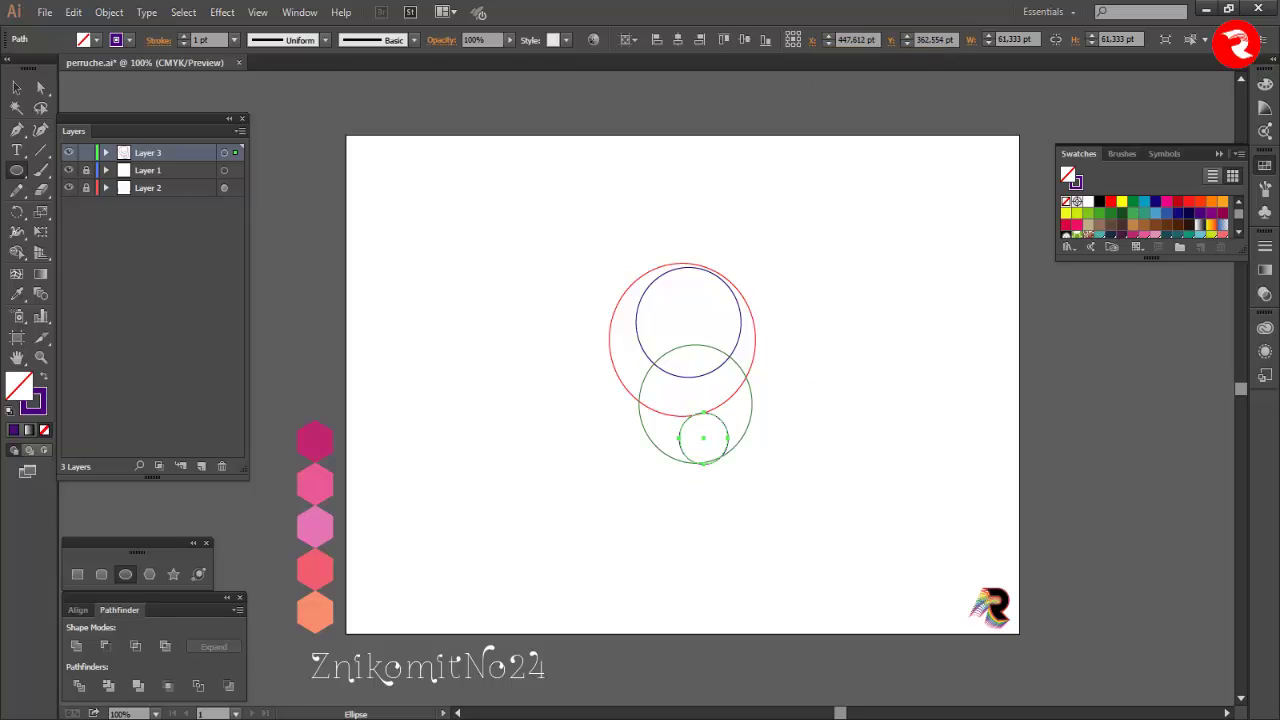
- Create a 49 pt circle with a light blue stroke and position it at X 389.945 pt, Y 238.388 pt
{"action": "left_click", "coordinate": [813, 438]}
{"action": "type", "text": "49"}
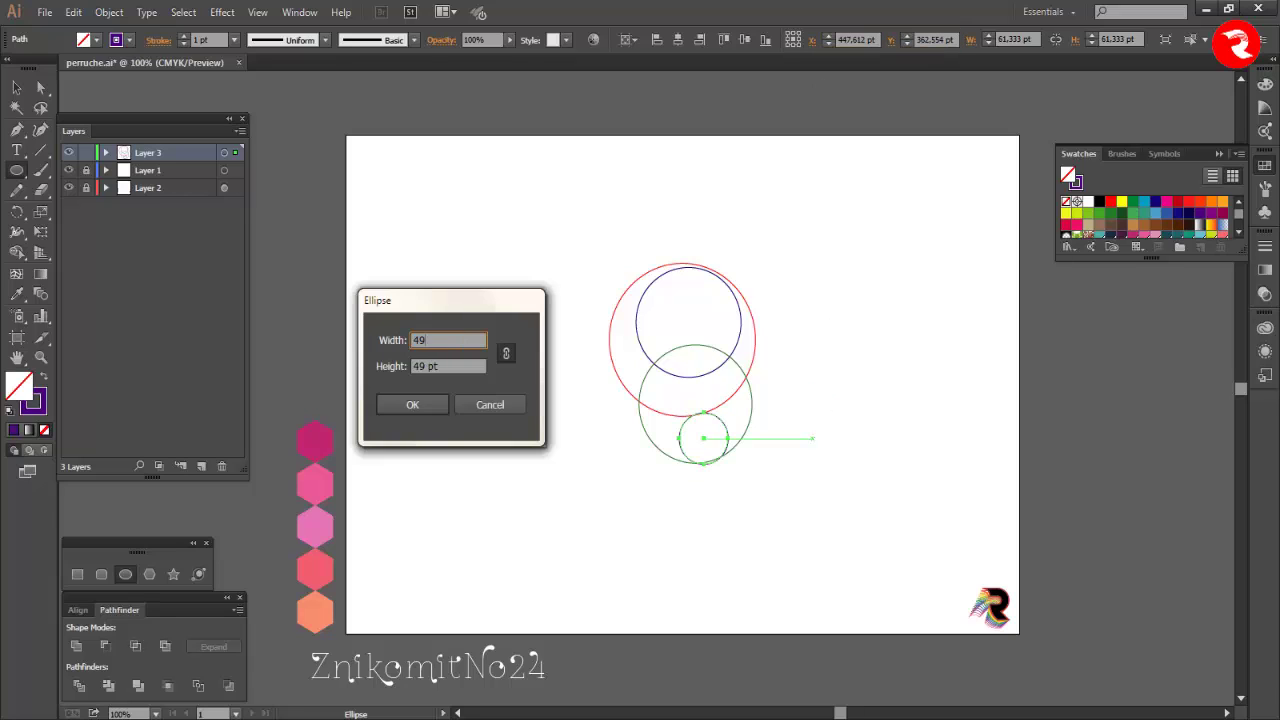
{"action": "key", "text": "Return"}
{"action": "left_click", "coordinate": [1145, 204]}
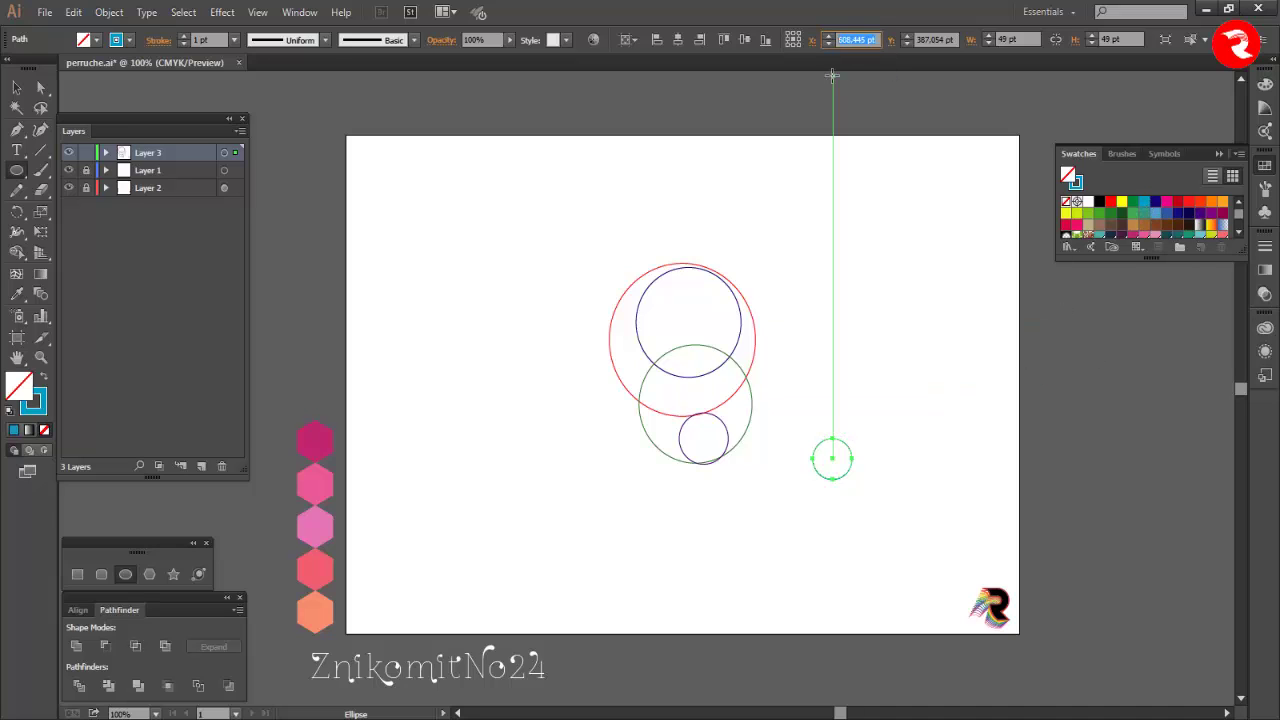
{"action": "type", "text": "389,945"}
{"action": "key", "text": "Tab"}
{"action": "type", "text": "2"}
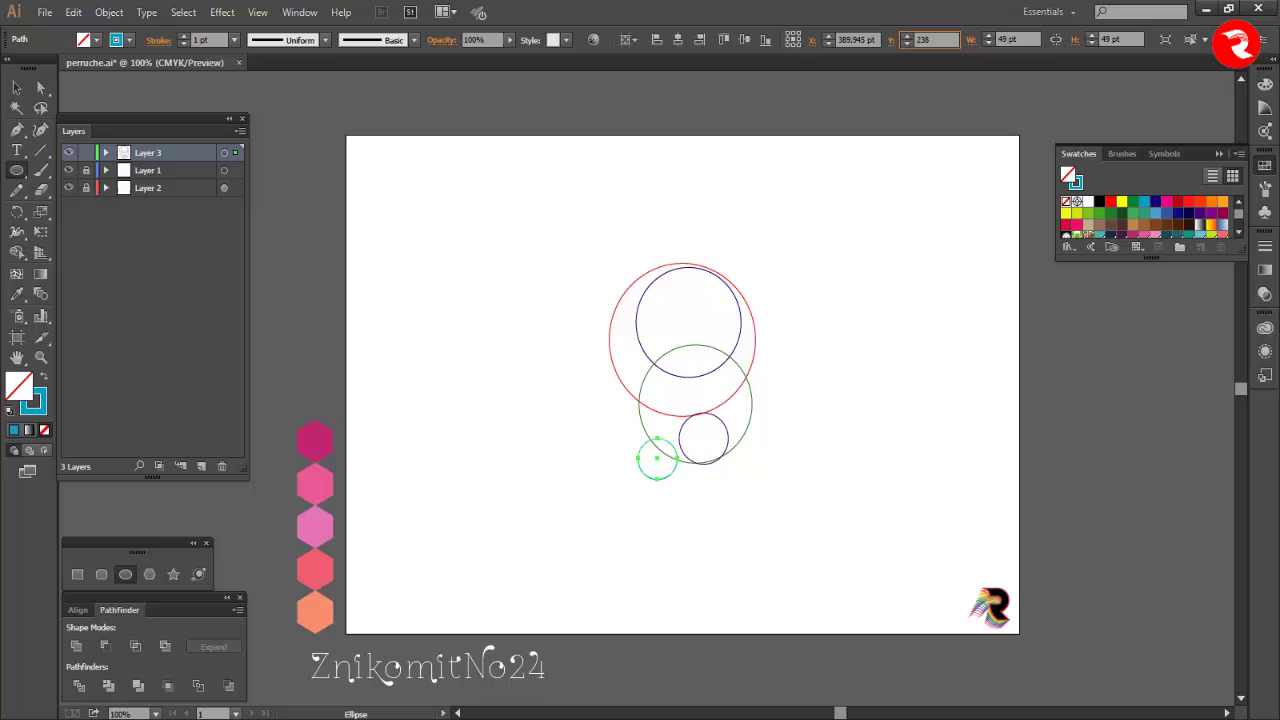
- Create an 86.5 pt circle with a dark brown stroke and position it at X 411.965 pt, Y 190.138 pt
{"action": "left_click", "coordinate": [759, 466]}
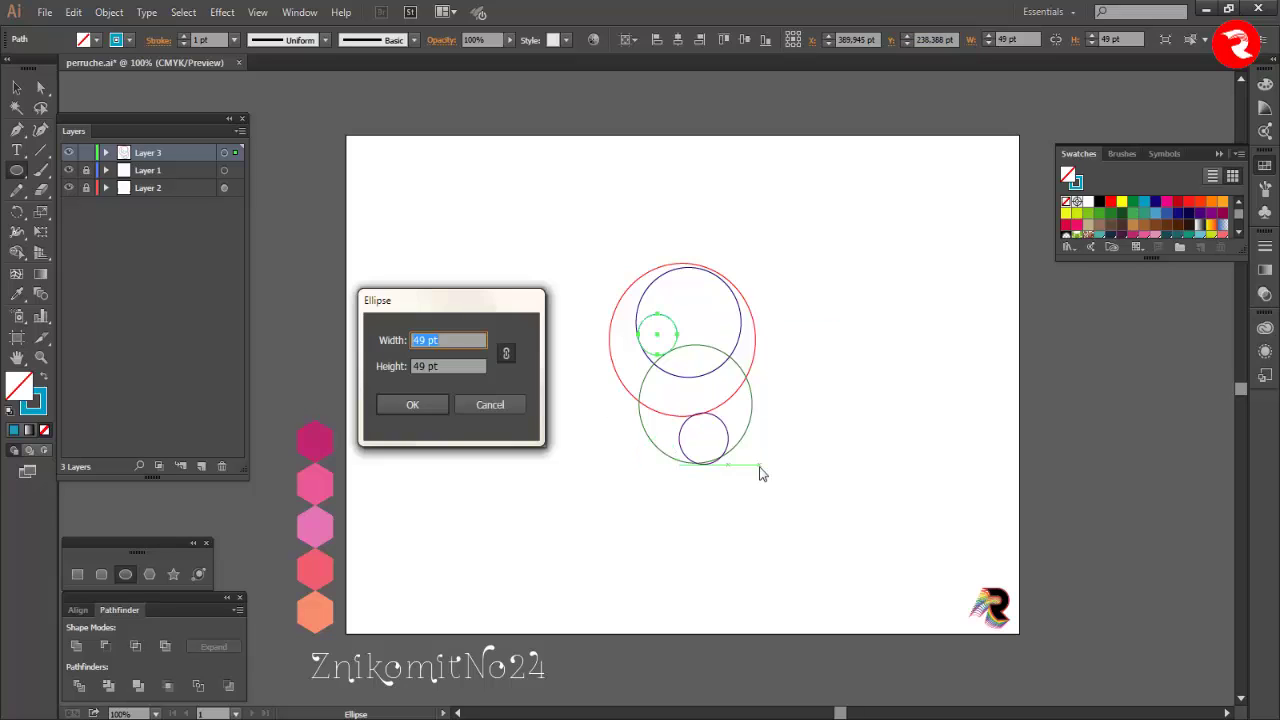
{"action": "type", "text": "86.5"}
{"action": "key", "text": "Return"}
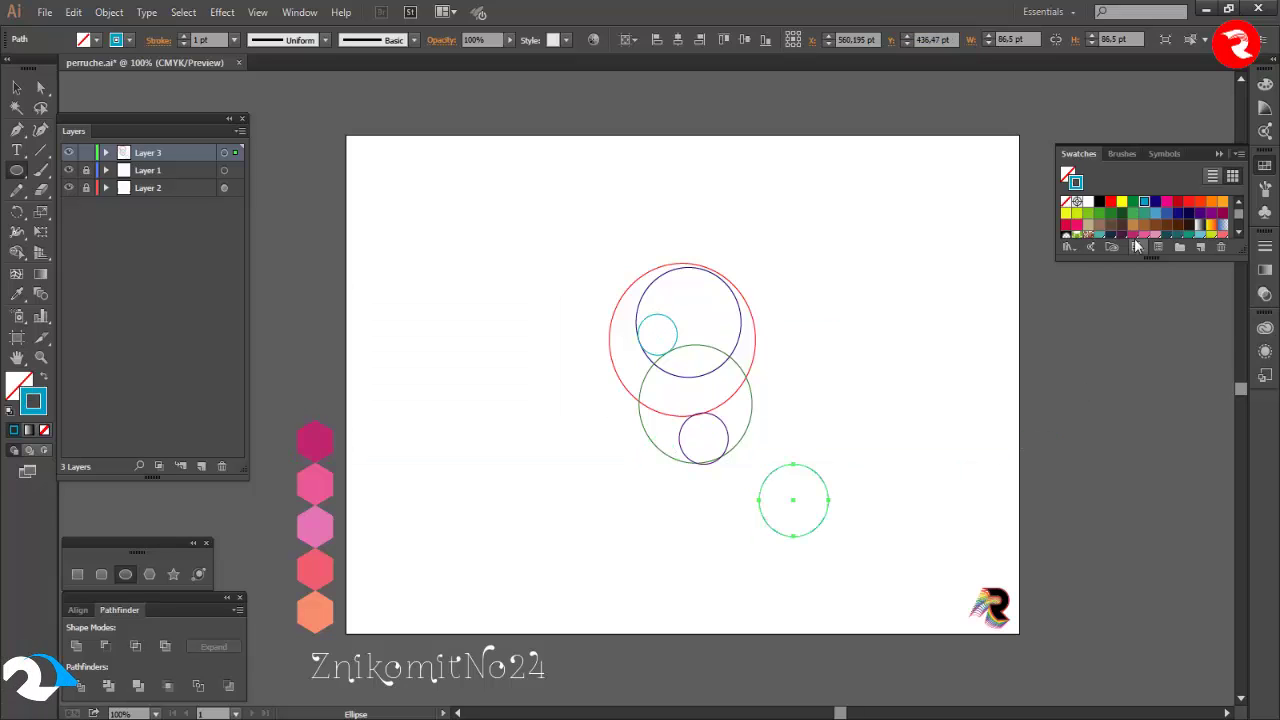
{"action": "left_click", "coordinate": [1124, 235]}
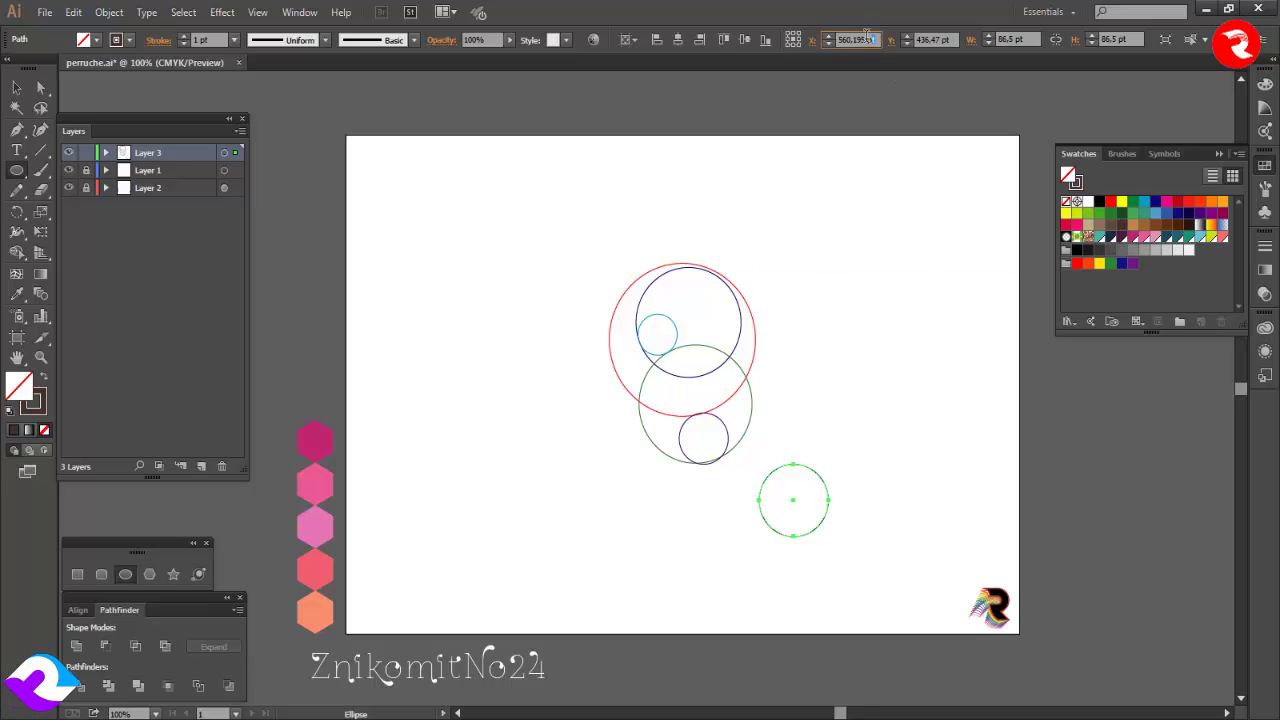
{"action": "type", "text": "411.965"}
{"action": "key", "text": "Tab"}
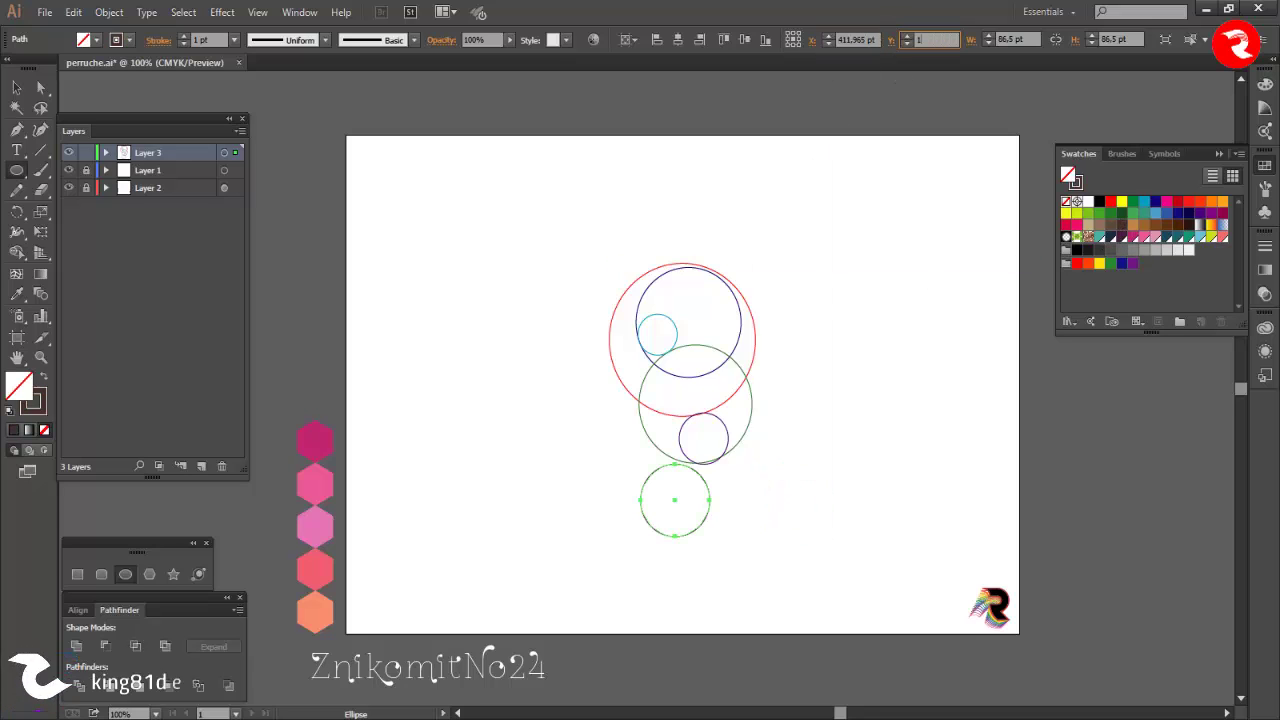
{"action": "type", "text": "190.138"}
{"action": "key", "text": "Return"}
- Create a 65.624 pt circle with a magenta stroke and position it at X 420.578 pt, Y 194.828 pt
{"action": "left_click", "coordinate": [810, 405]}
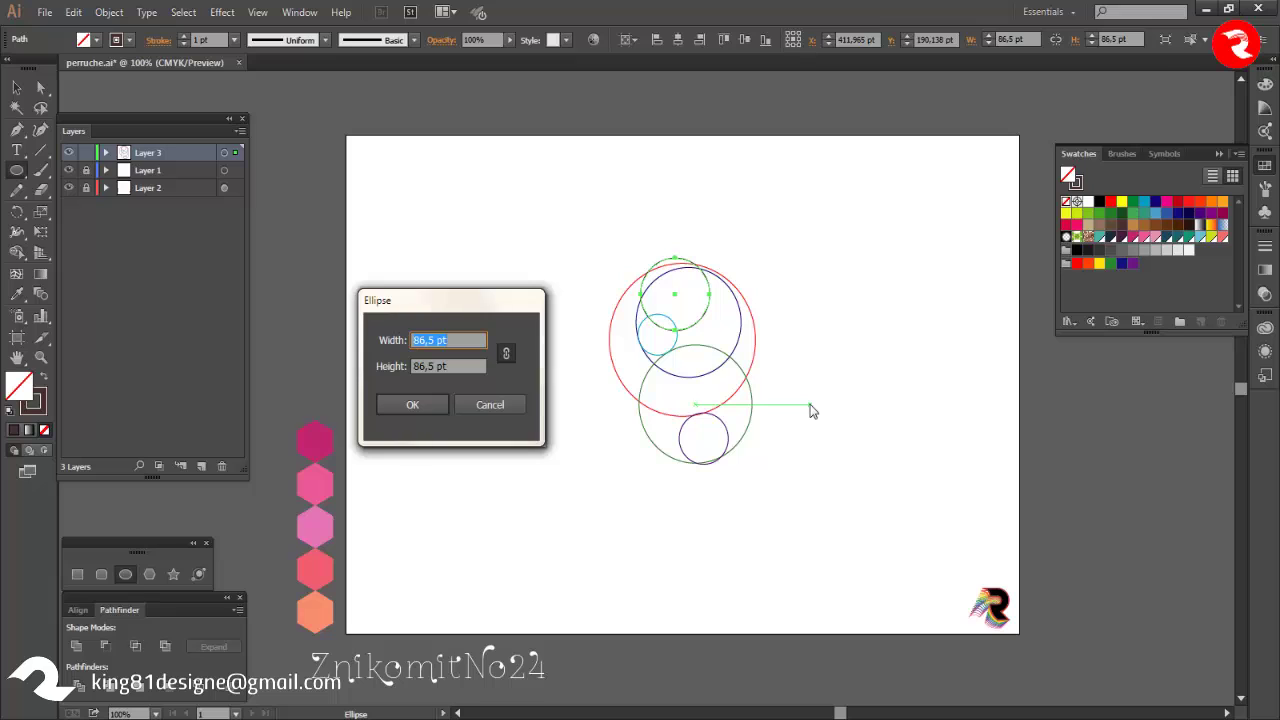
{"action": "type", "text": "65.6"}
{"action": "key", "text": "Return"}
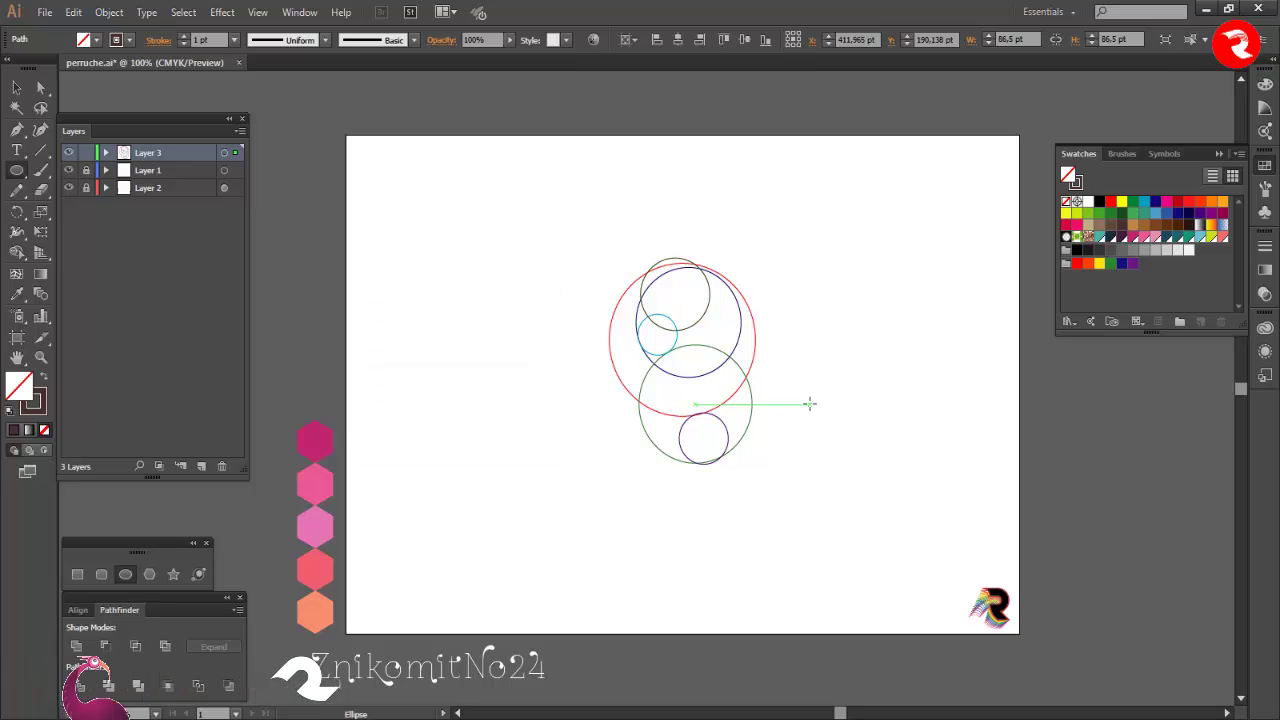
{"action": "left_click", "coordinate": [813, 41]}
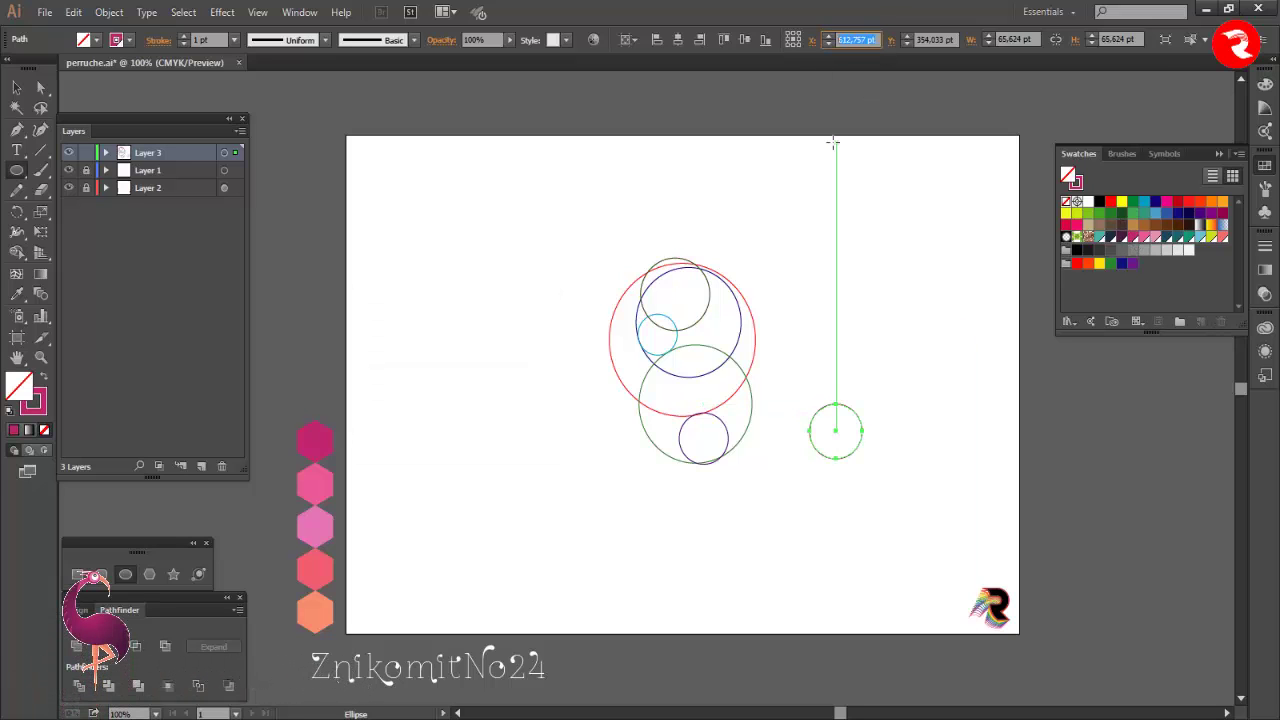
{"action": "type", "text": "420,578"}
{"action": "key", "text": "Tab"}
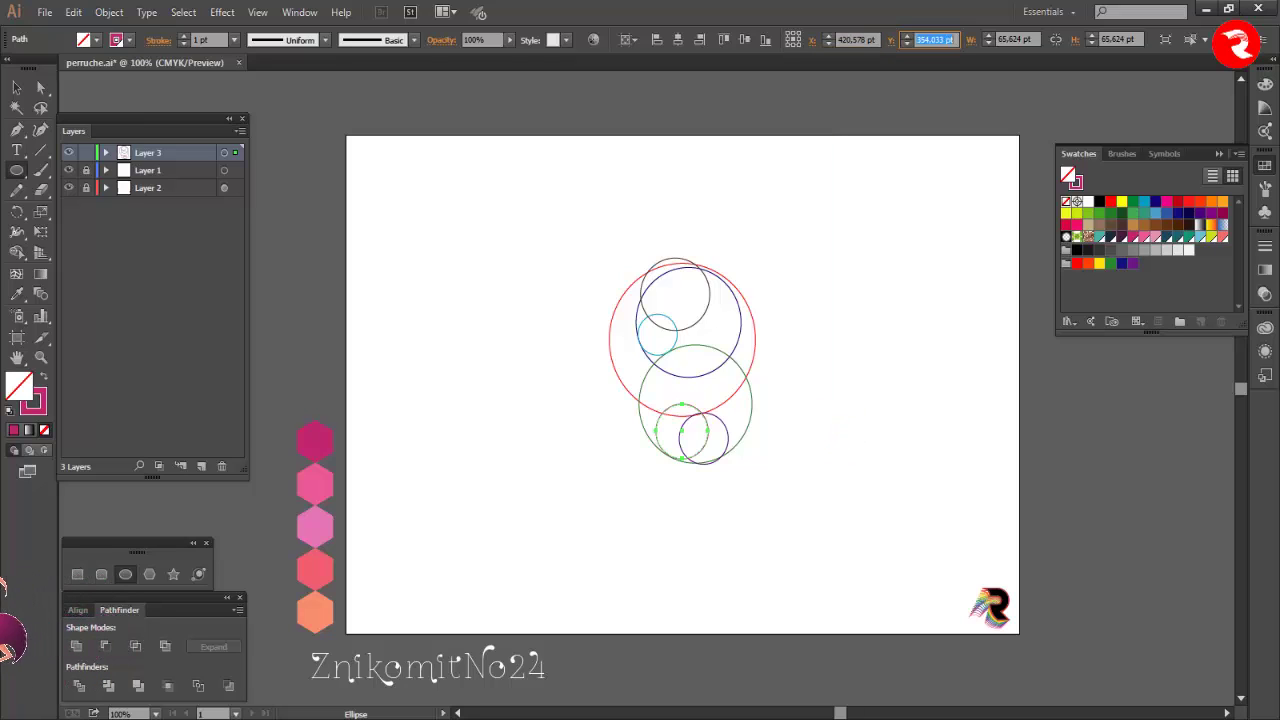
- Create a 32.52 pt circle with a brown stroke and position it at X 412.195 pt, Y 154.638 pt
{"action": "left_click", "coordinate": [793, 493]}
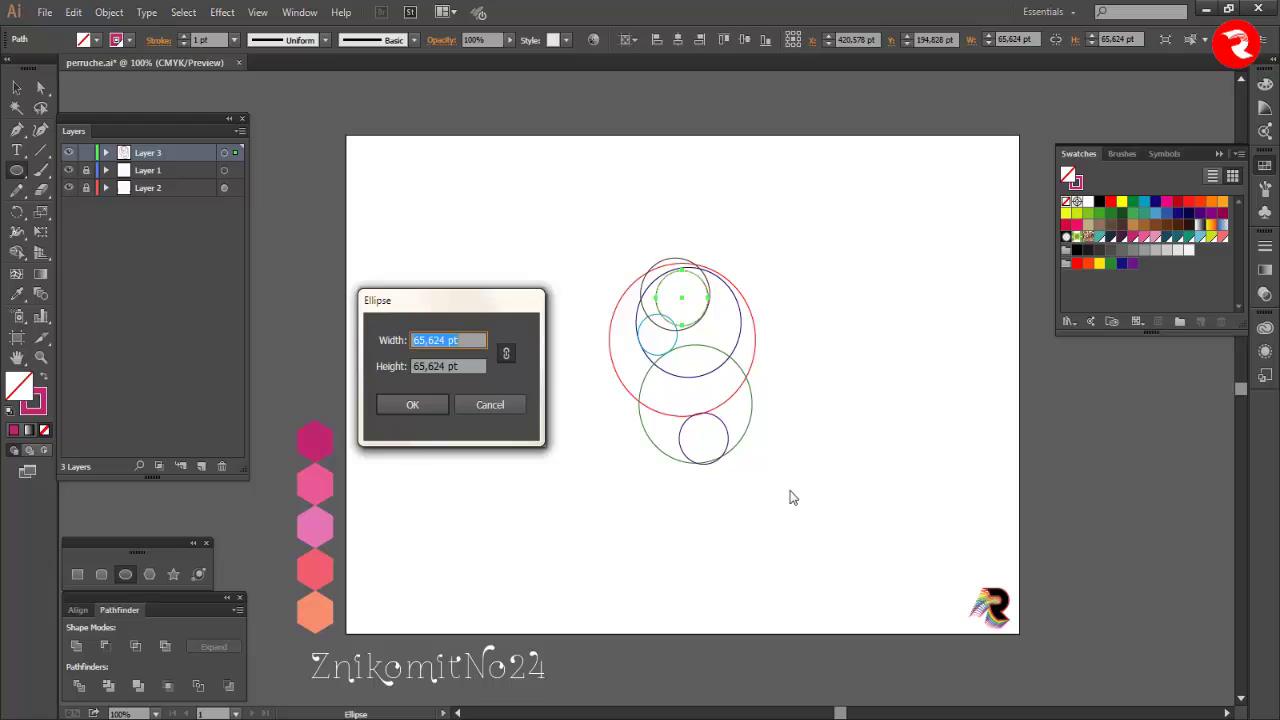
{"action": "key", "text": "Return"}
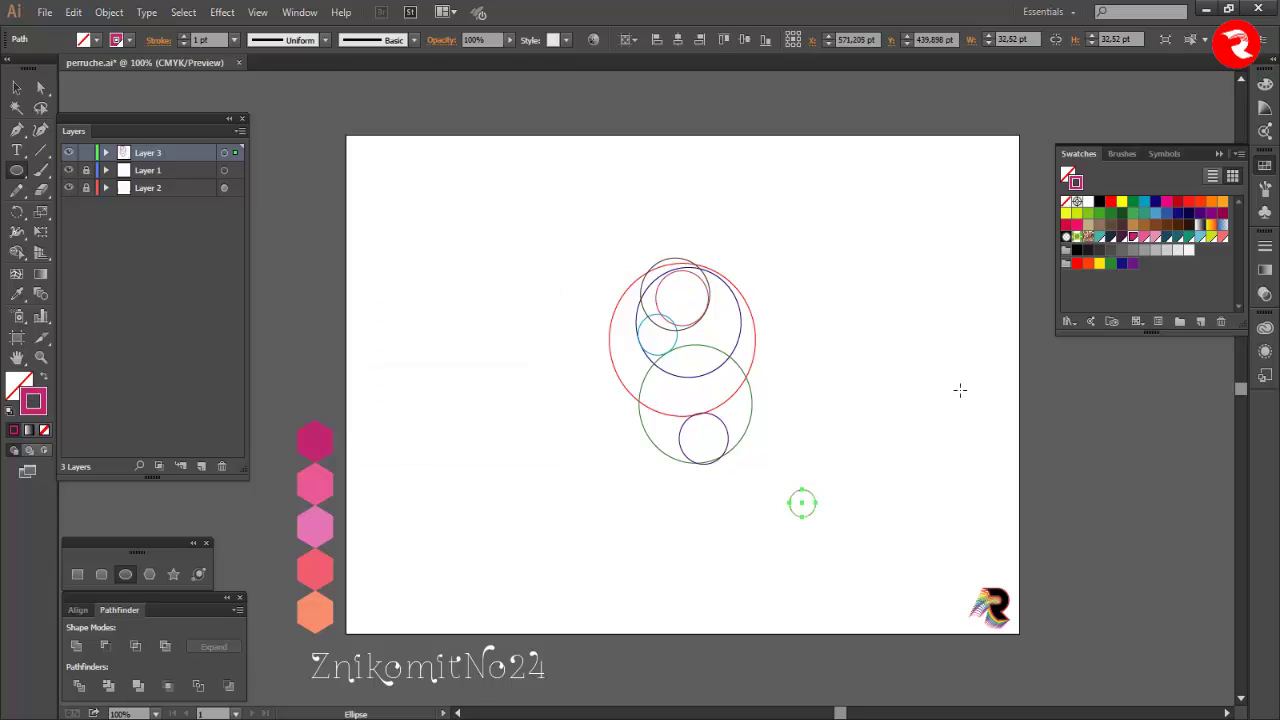
{"action": "left_click", "coordinate": [1156, 224]}
{"action": "left_click", "coordinate": [856, 40]}
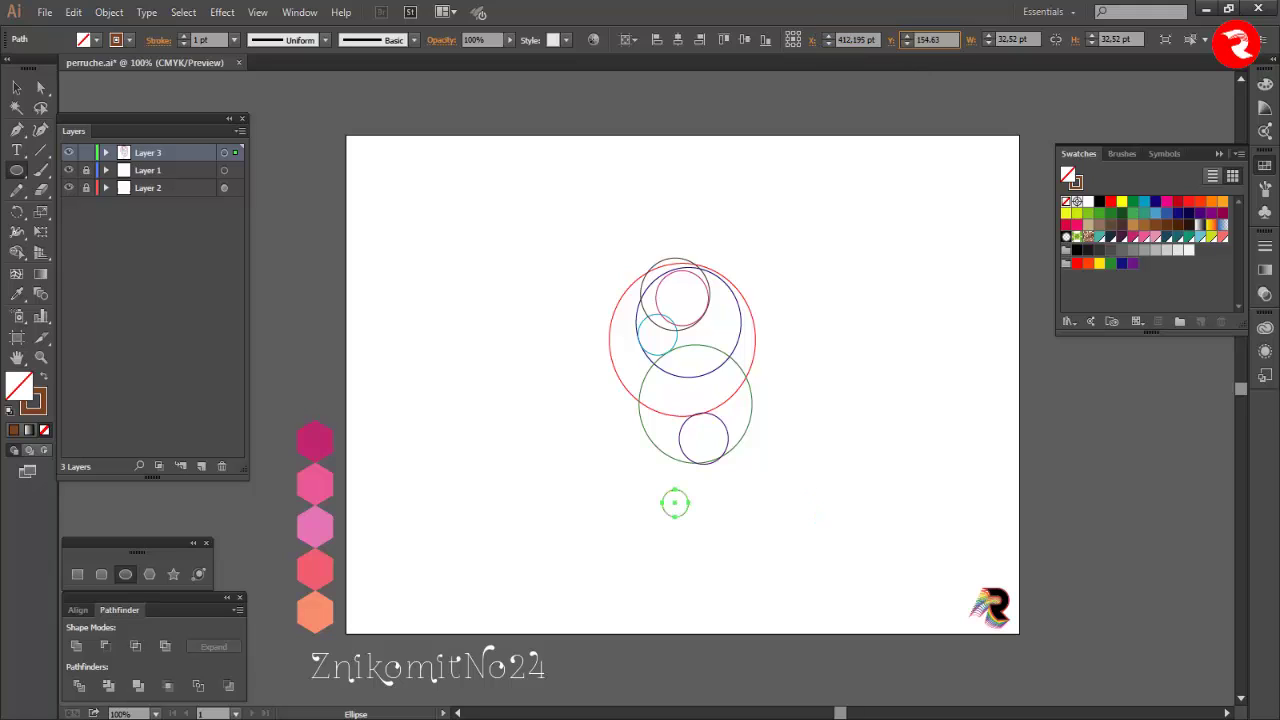
- Create a 25.75 pt circle with a dark teal stroke and position it at X 413.57 pt, Y 154.013 pt
{"action": "left_click", "coordinate": [788, 475]}
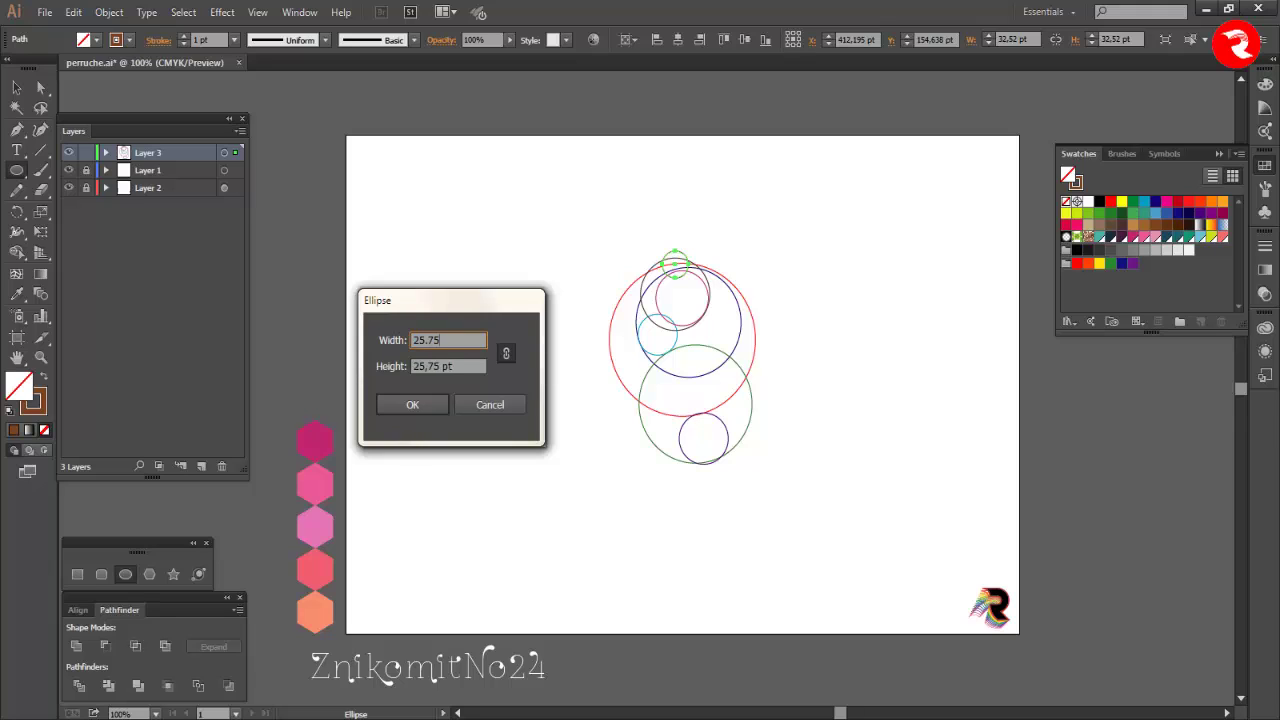
{"action": "key", "text": "Return"}
{"action": "left_click", "coordinate": [1167, 240]}
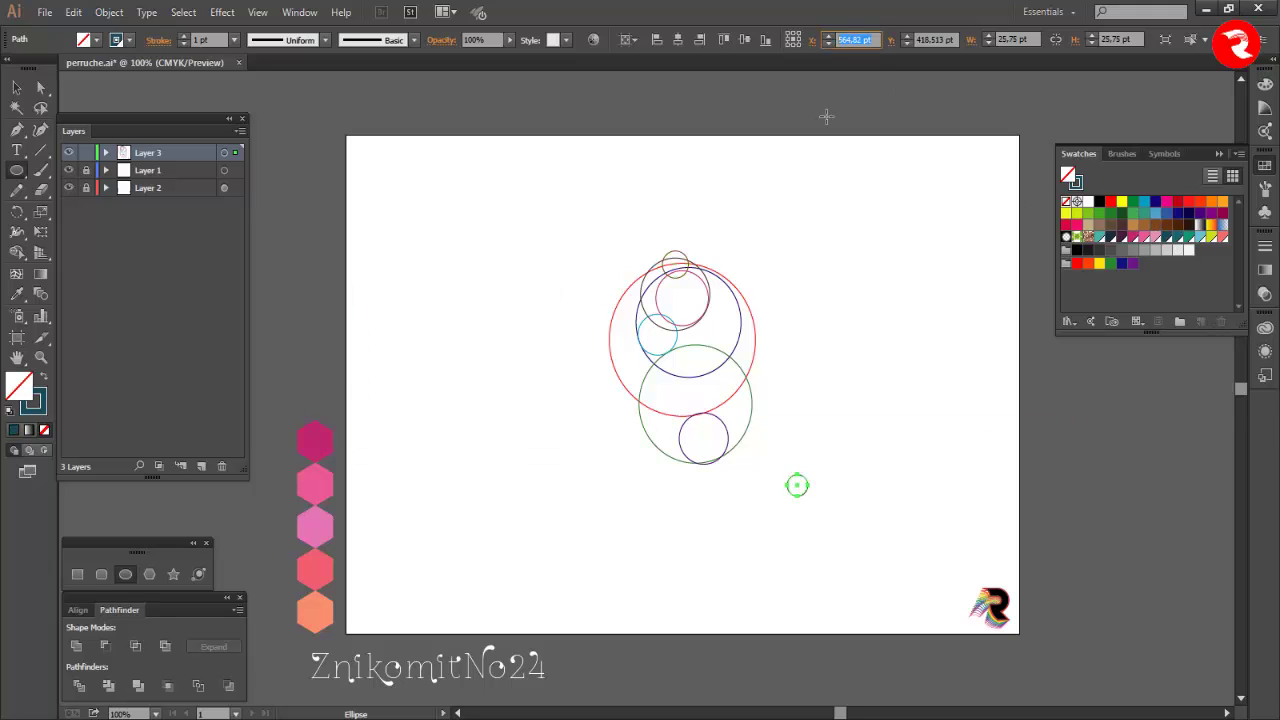
{"action": "type", "text": "413,57"}
{"action": "key", "text": "Tab"}
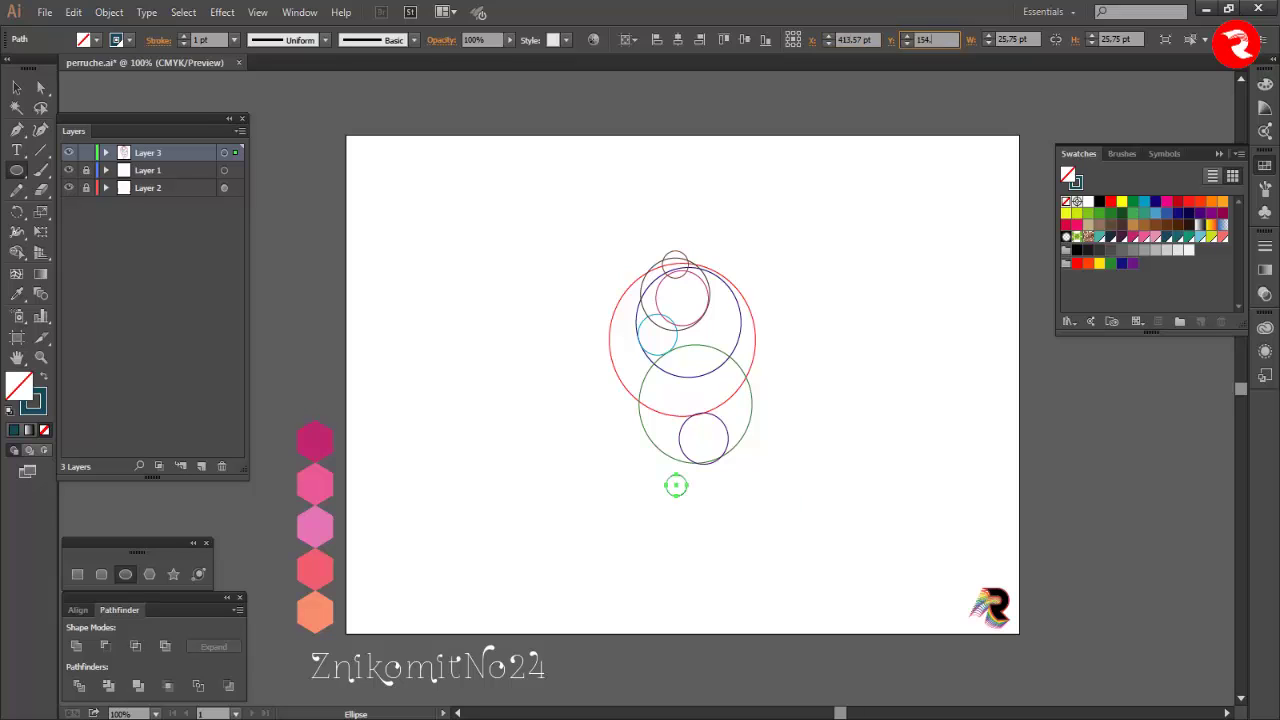
- Create a 16.691 pt circle with a salmon stroke and position it at X 415.328 pt, Y 153.295 pt
{"action": "left_click", "coordinate": [789, 354]}
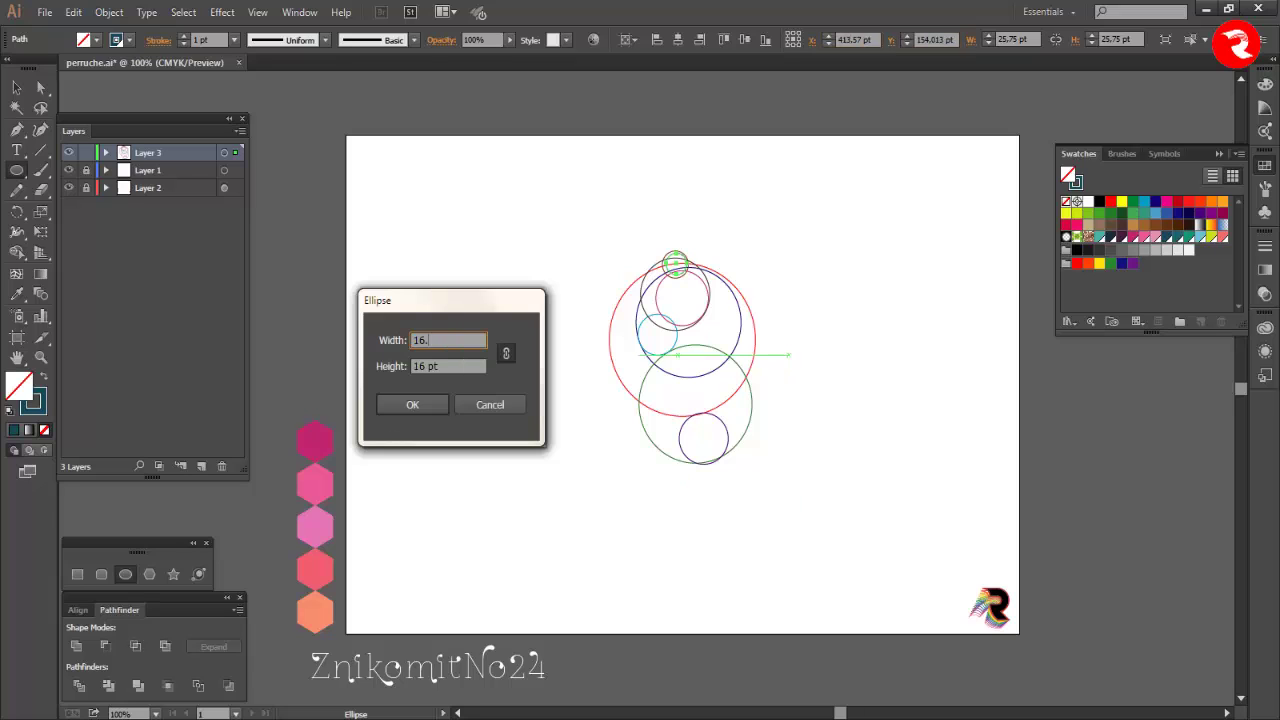
{"action": "type", "text": "16.691"}
{"action": "key", "text": "Return"}
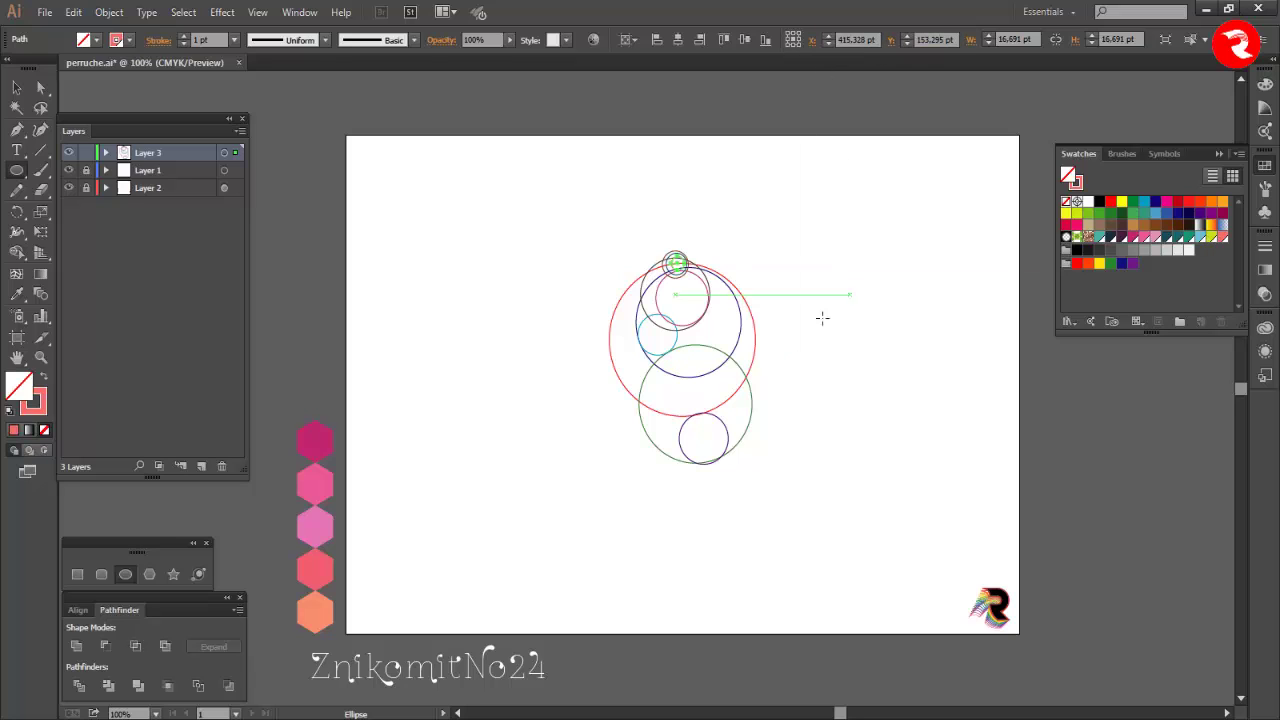
- Create a 9.689 pt circle with a black stroke, position it at X 415.539 pt, Y about 149 pt, and deselect it
{"action": "left_click", "coordinate": [802, 331]}
{"action": "type", "text": "9.68"}
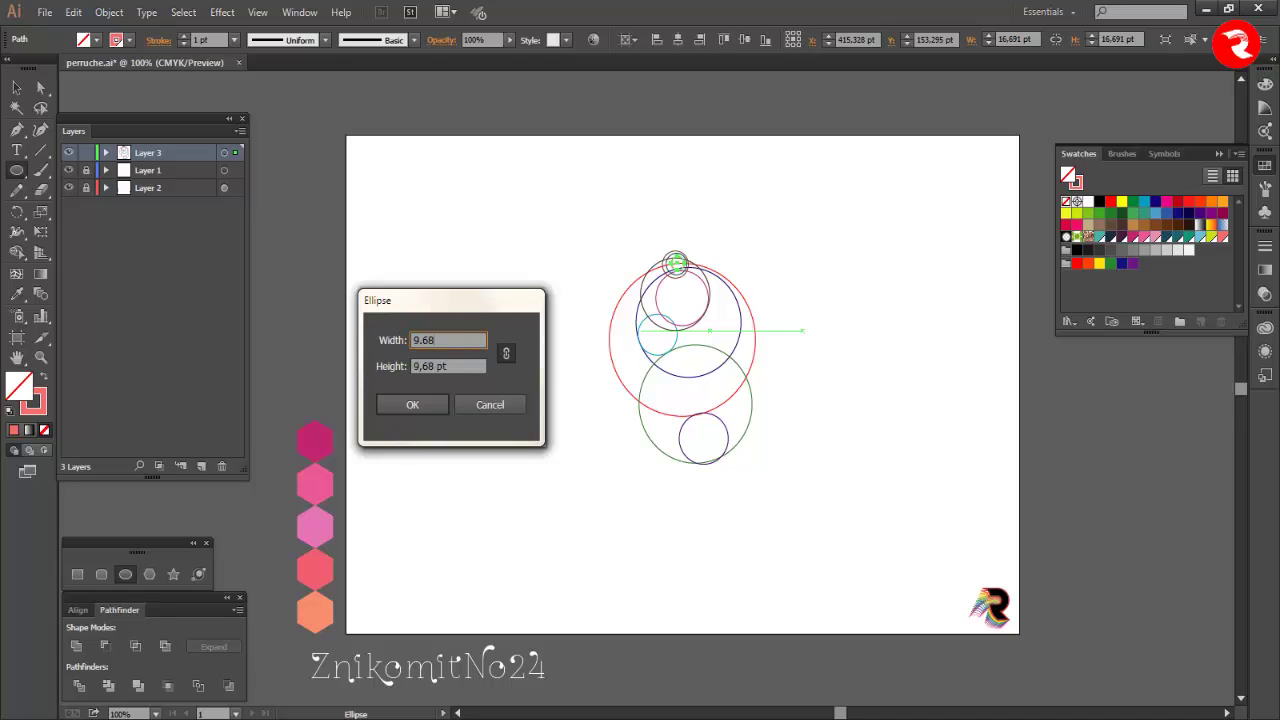
{"action": "type", "text": "9"}
{"action": "key", "text": "Return"}
{"action": "left_click", "coordinate": [1099, 203]}
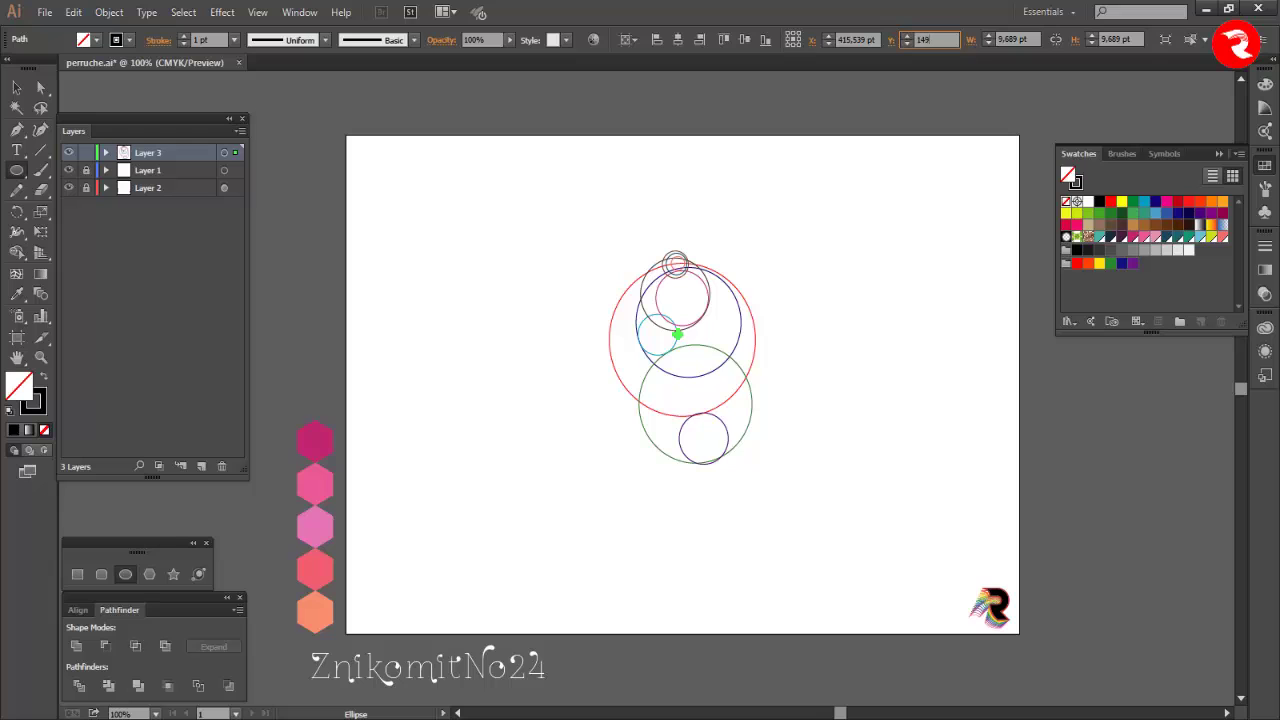
{"action": "left_click", "coordinate": [842, 424]}
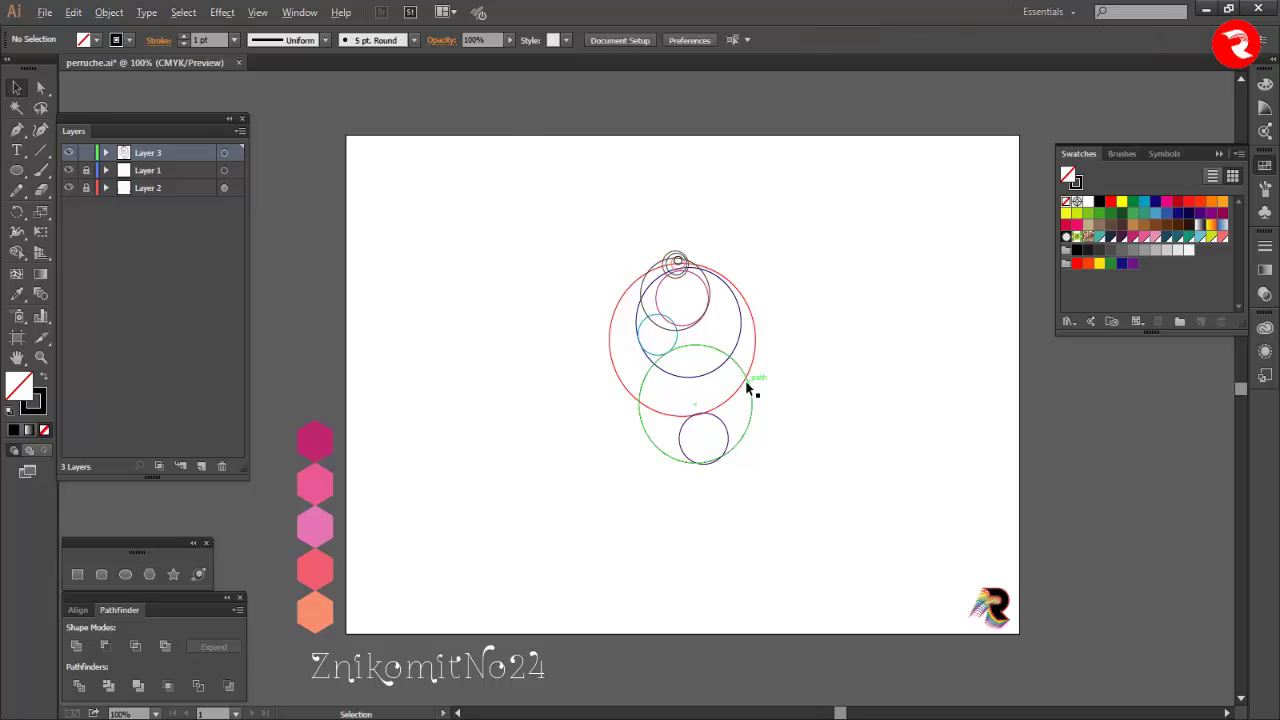
- Draw a closed triangular beak with the Pen tool from the 32.52 pt circle's top anchor, its tip at about X 369 pt, Y 138 pt
{"action": "scroll", "coordinate": [748, 386], "scroll_direction": "up", "scroll_amount": 6}
{"action": "scroll", "coordinate": [748, 386], "scroll_direction": "down", "scroll_amount": 1}
{"action": "left_click", "coordinate": [17, 134]}
{"action": "scroll", "coordinate": [607, 183], "scroll_direction": "up", "scroll_amount": 1}
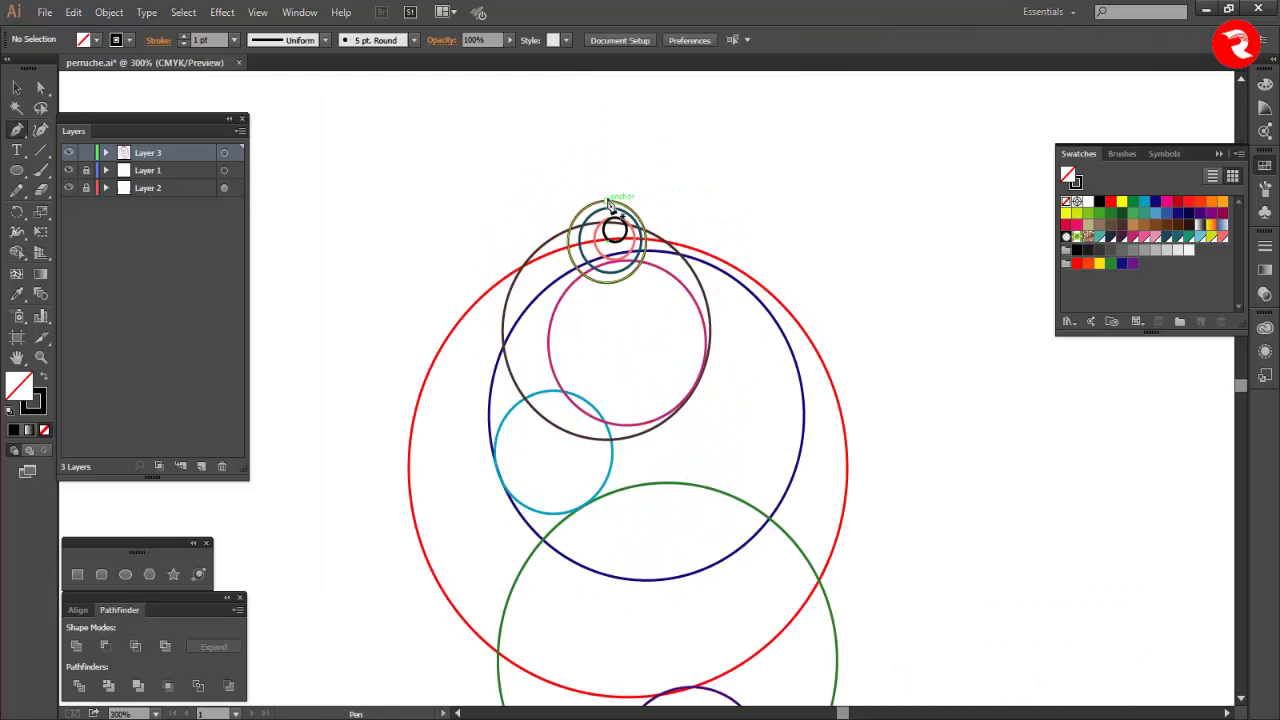
{"action": "left_click", "coordinate": [607, 201]}
{"action": "left_click", "coordinate": [502, 201]}
{"action": "left_click_drag", "start_coordinate": [506, 213], "coordinate": [507, 214]}
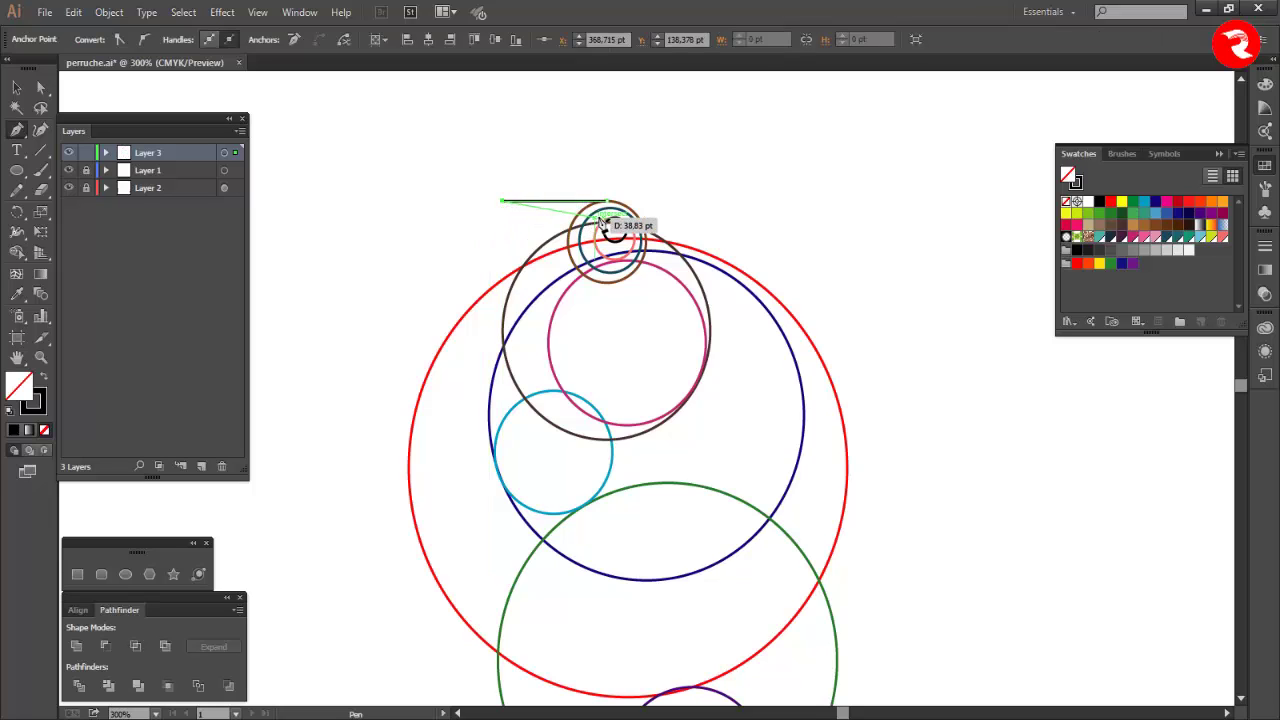
{"action": "left_click", "coordinate": [606, 219]}
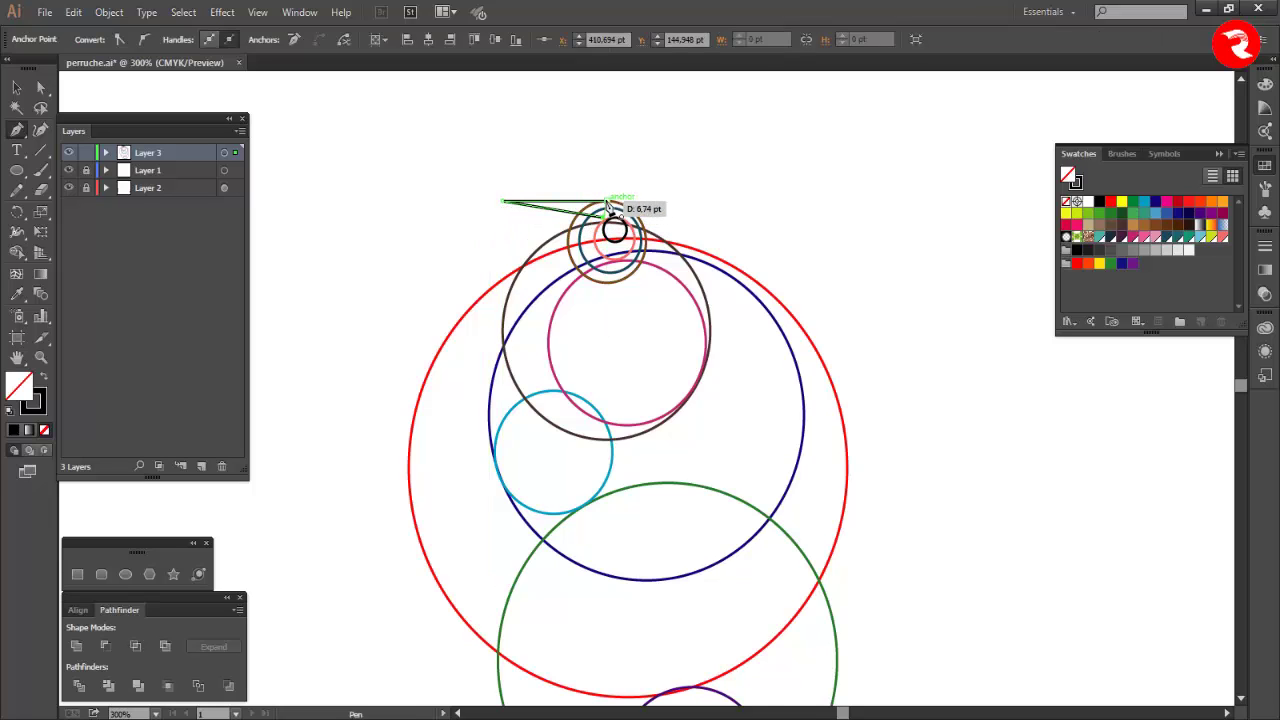
{"action": "left_click", "coordinate": [607, 201]}
{"action": "scroll", "coordinate": [831, 257], "scroll_direction": "down", "scroll_amount": 1}
{"action": "left_click", "coordinate": [895, 290], "text": "ctrl"}
{"action": "scroll", "coordinate": [902, 294], "scroll_direction": "down", "scroll_amount": 3}
{"action": "key", "text": "ctrl+minus"}
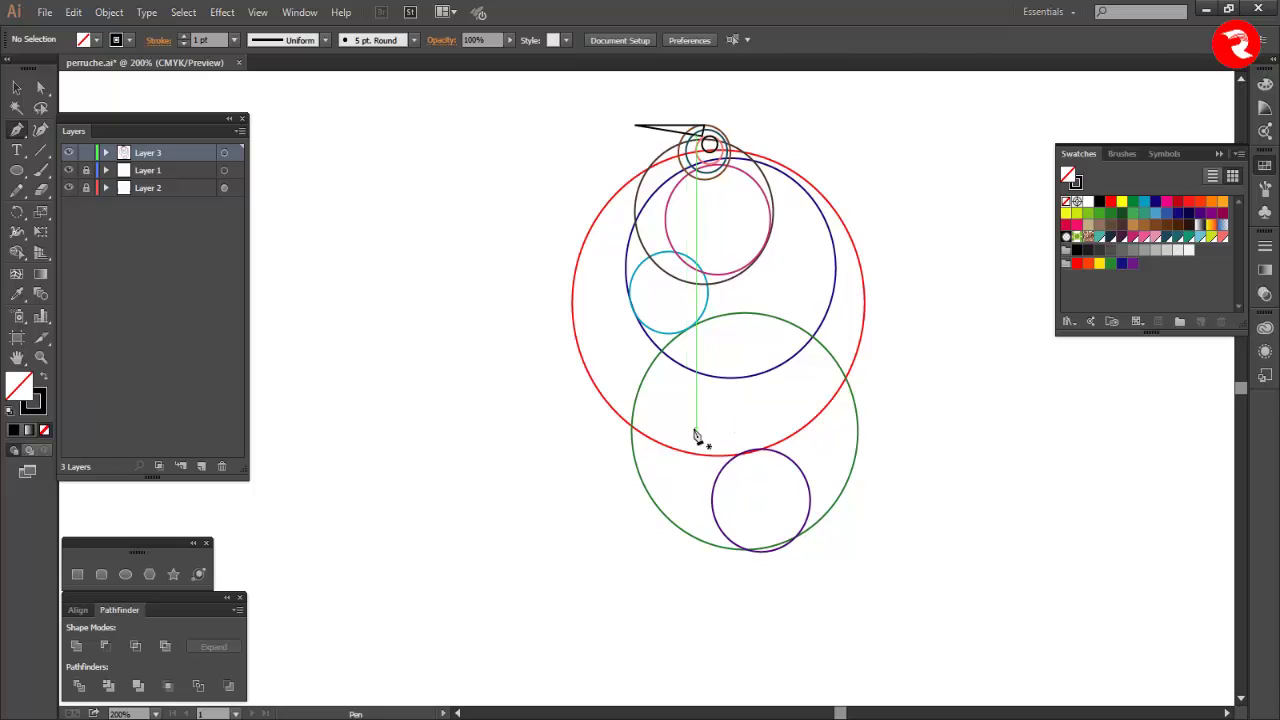
- Draw a closed, downward-pointing triangular leg about 131 pt long with the Pen tool and narrow its top by moving the left anchor inward
{"action": "left_click_drag", "start_coordinate": [686, 411], "coordinate": [714, 657]}
{"action": "left_click", "coordinate": [712, 634]}
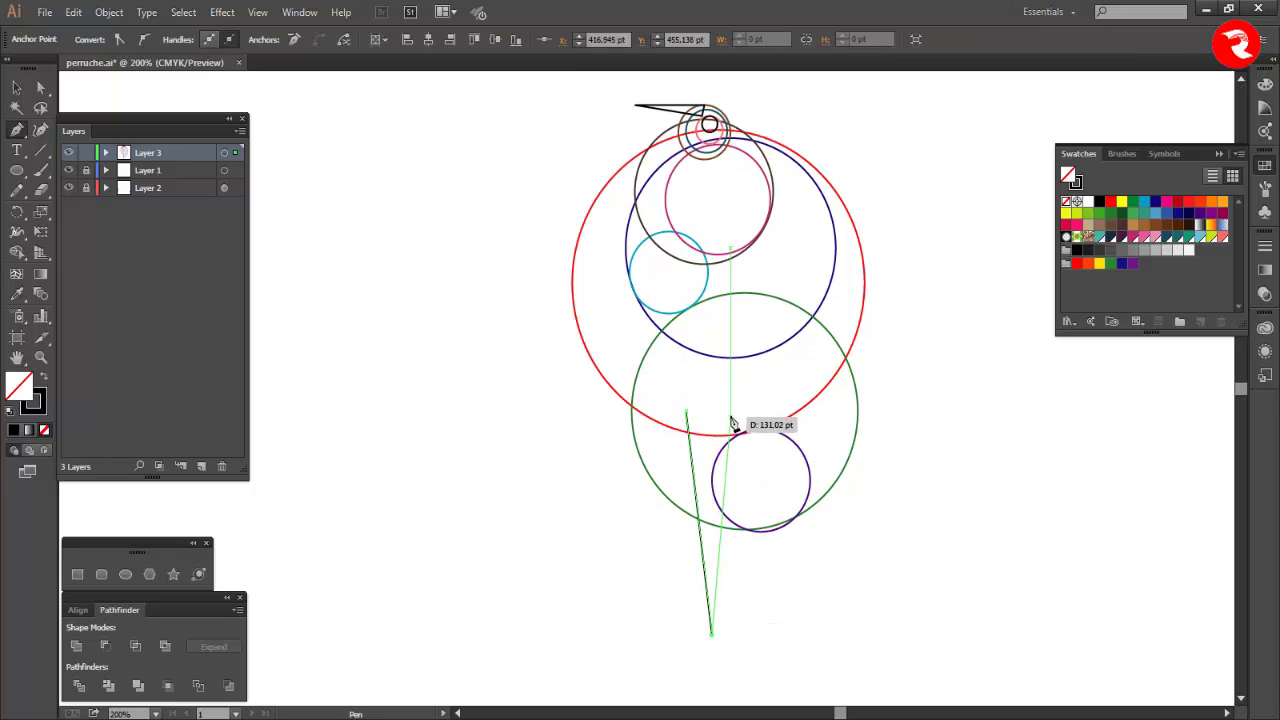
{"action": "left_click", "coordinate": [727, 411]}
{"action": "left_click", "coordinate": [686, 411]}
{"action": "key", "text": "a"}
{"action": "left_click", "coordinate": [602, 408]}
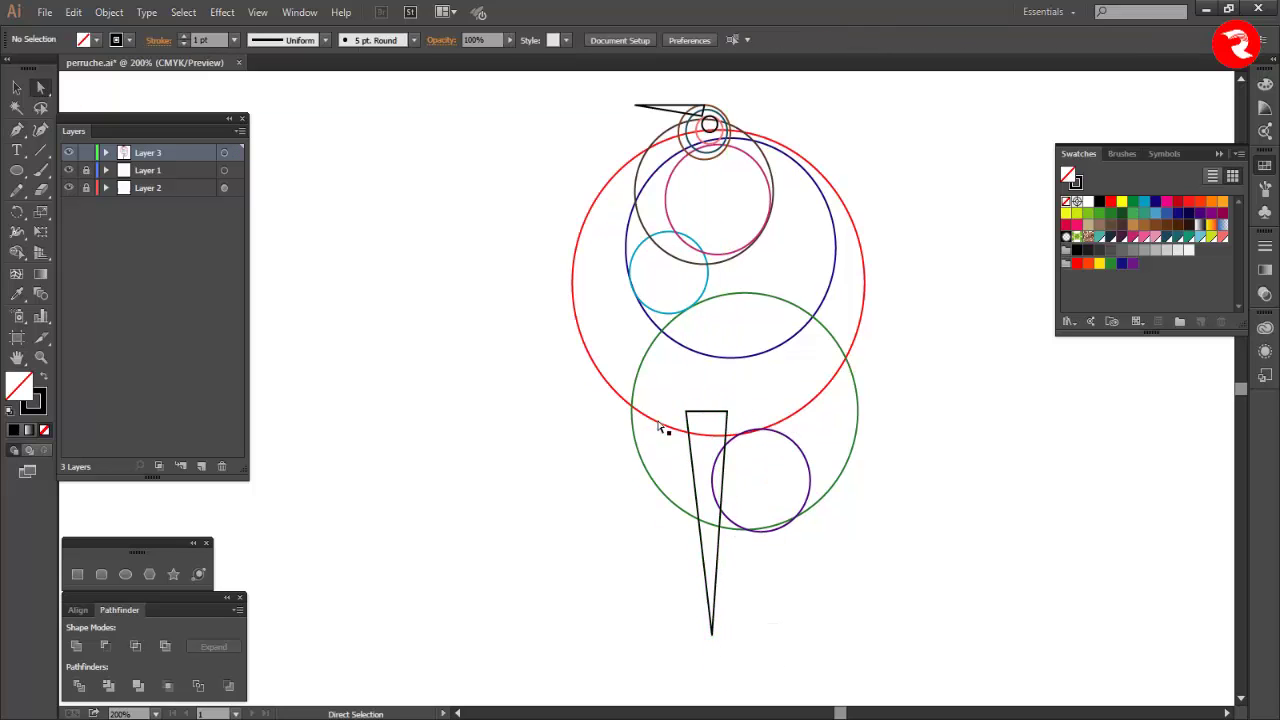
{"action": "left_click_drag", "start_coordinate": [686, 411], "coordinate": [696, 411]}
{"action": "left_click", "coordinate": [549, 422]}
- Draw a closed bent leg with the Pen tool, its knee inside the small purple circle and its curved foot crossing the straight leg
{"action": "key", "text": "p"}
{"action": "scroll", "coordinate": [549, 423], "scroll_direction": "down", "scroll_amount": 1}
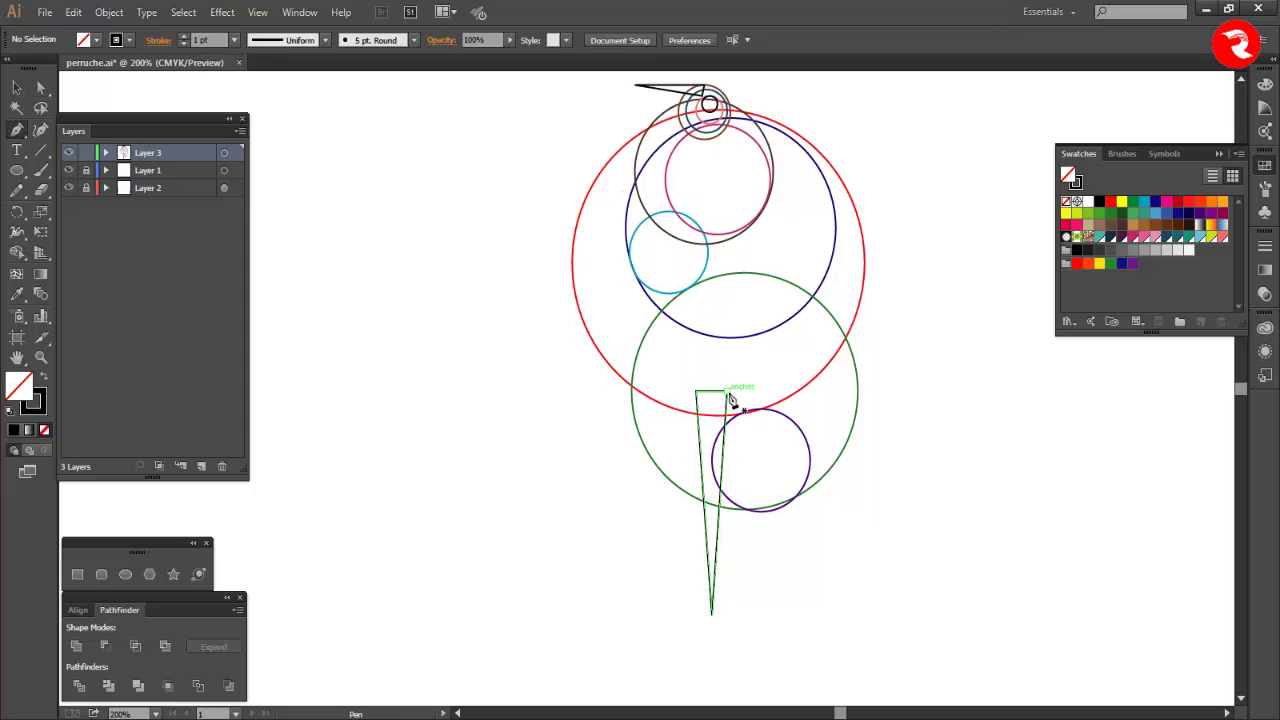
{"action": "left_click", "coordinate": [717, 380]}
{"action": "left_click", "coordinate": [788, 465]}
{"action": "left_click", "coordinate": [655, 509]}
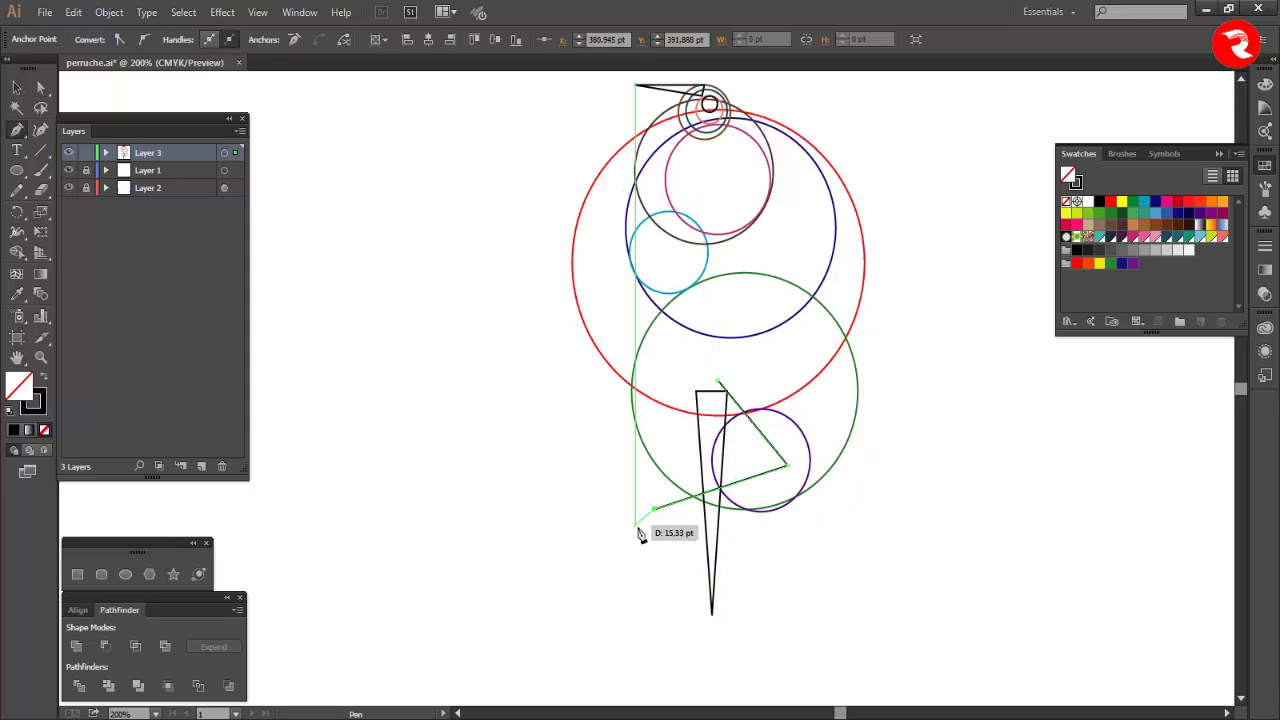
{"action": "left_click_drag", "start_coordinate": [635, 529], "coordinate": [755, 466]}
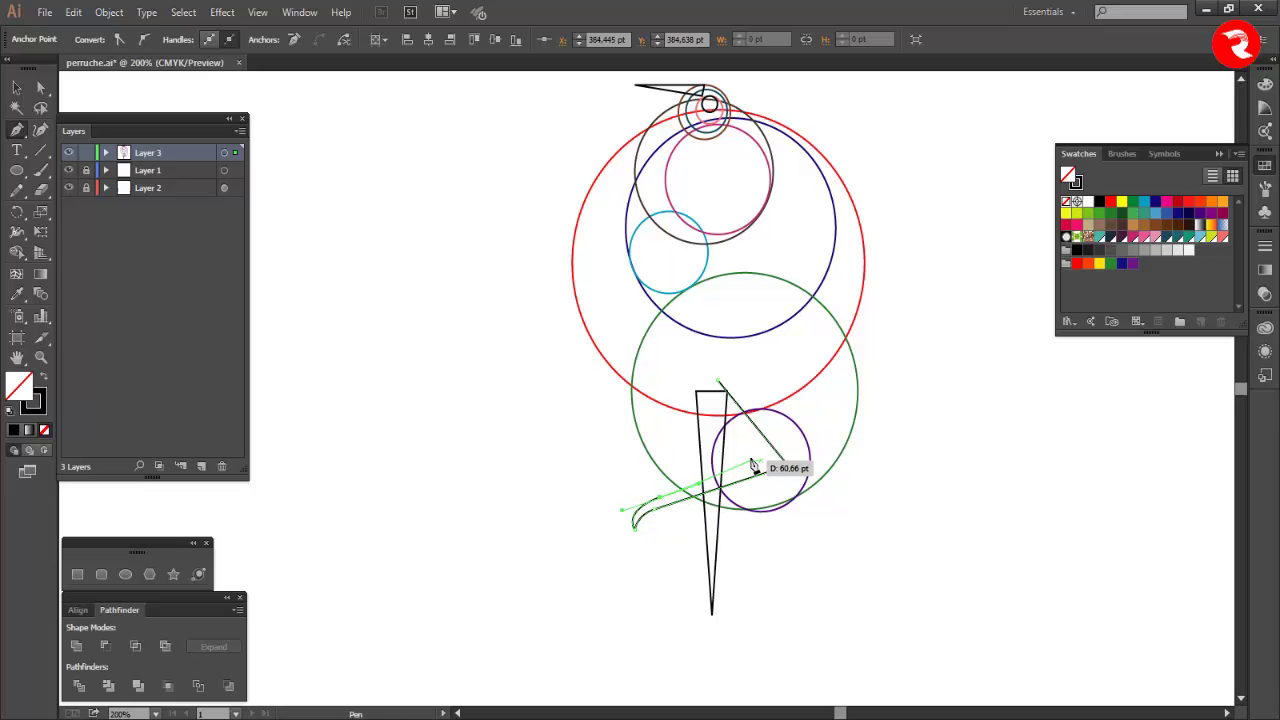
{"action": "left_click", "coordinate": [751, 456]}
{"action": "left_click", "coordinate": [682, 397]}
{"action": "left_click", "coordinate": [717, 380]}
{"action": "key", "text": "a"}
{"action": "left_click", "coordinate": [579, 527]}
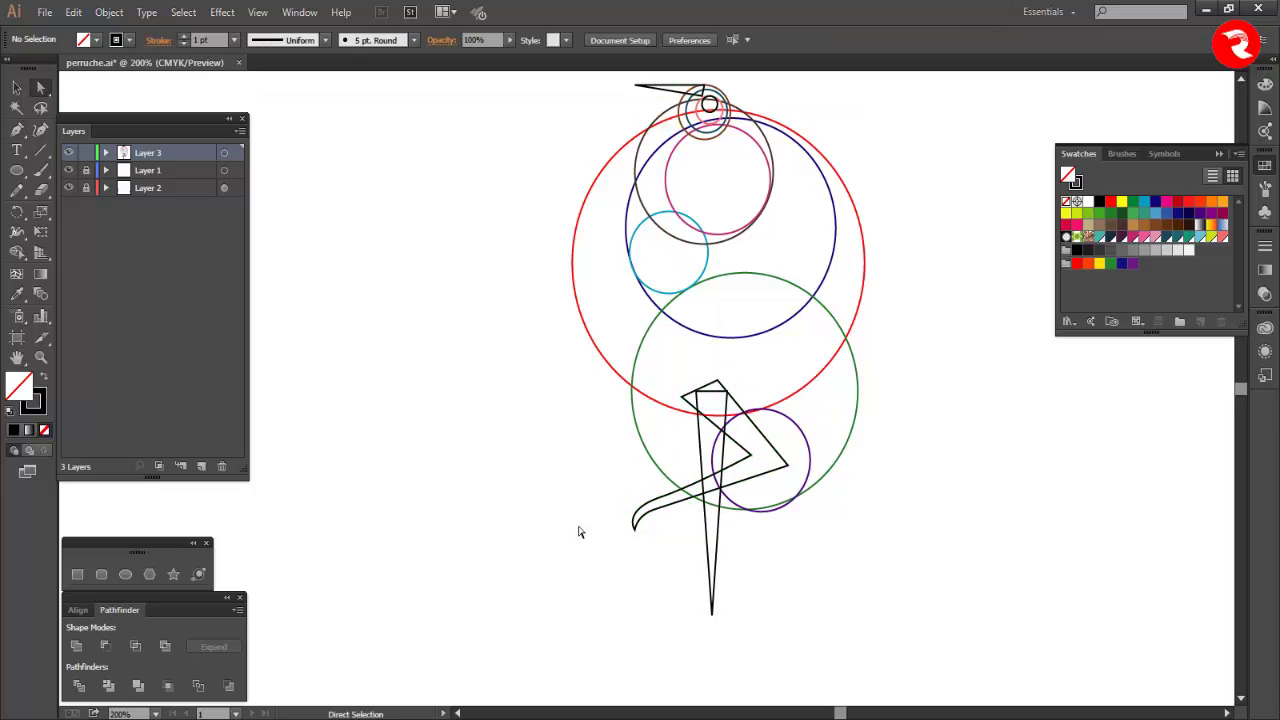
- Slim the bent leg at its outer knee and shift the leg slightly to the right and down
{"action": "left_click", "coordinate": [16, 88]}
{"action": "left_click_drag", "start_coordinate": [757, 430], "coordinate": [745, 484]}
{"action": "left_click", "coordinate": [40, 88]}
{"action": "left_click", "coordinate": [540, 400]}
{"action": "left_click", "coordinate": [16, 88]}
{"action": "left_click_drag", "start_coordinate": [743, 487], "coordinate": [762, 491]}
{"action": "left_click", "coordinate": [789, 577]}
- Add a smaller 36.25 by 5.478 pt copy of the pointed beak below the original at X 394.07 pt, Y 148.78 pt
{"action": "scroll", "coordinate": [784, 577], "scroll_direction": "up", "scroll_amount": 3}
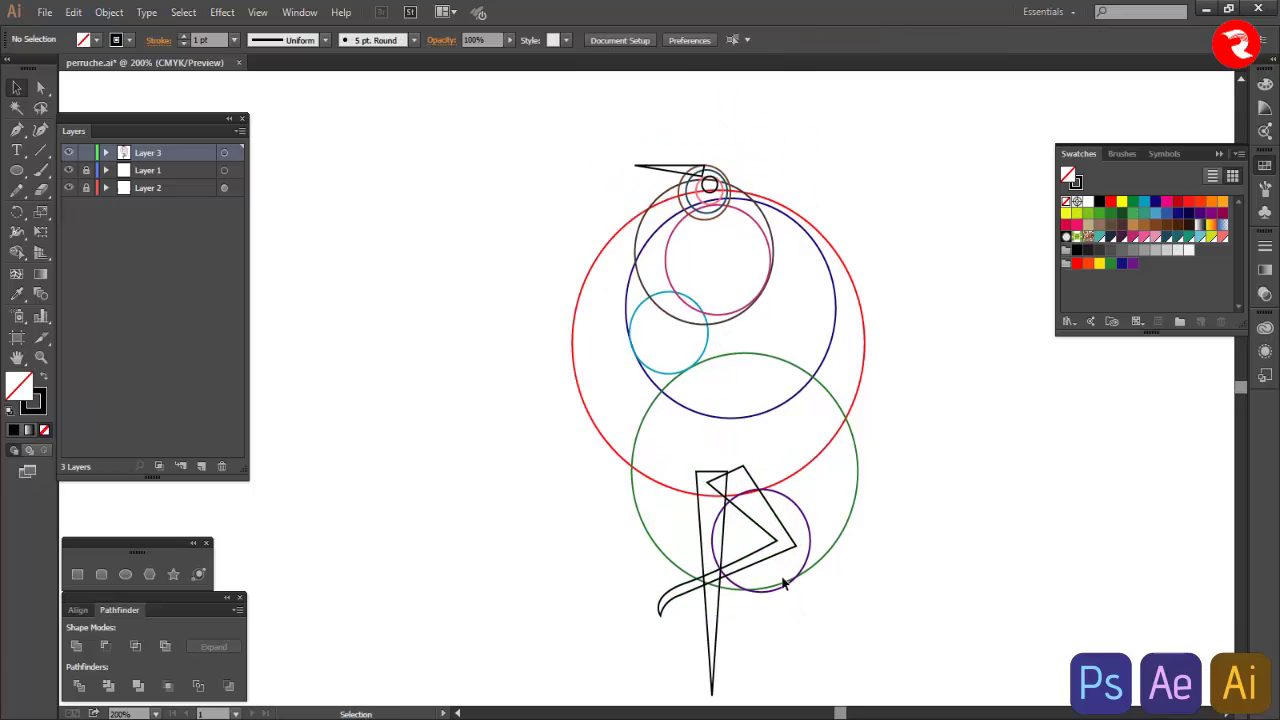
{"action": "scroll", "coordinate": [770, 545], "scroll_direction": "up", "scroll_amount": 4}
{"action": "scroll", "coordinate": [697, 241], "scroll_direction": "up", "scroll_amount": 1}
{"action": "scroll", "coordinate": [653, 287], "scroll_direction": "up", "scroll_amount": 1}
{"action": "left_click_drag", "start_coordinate": [659, 291], "coordinate": [611, 303]}
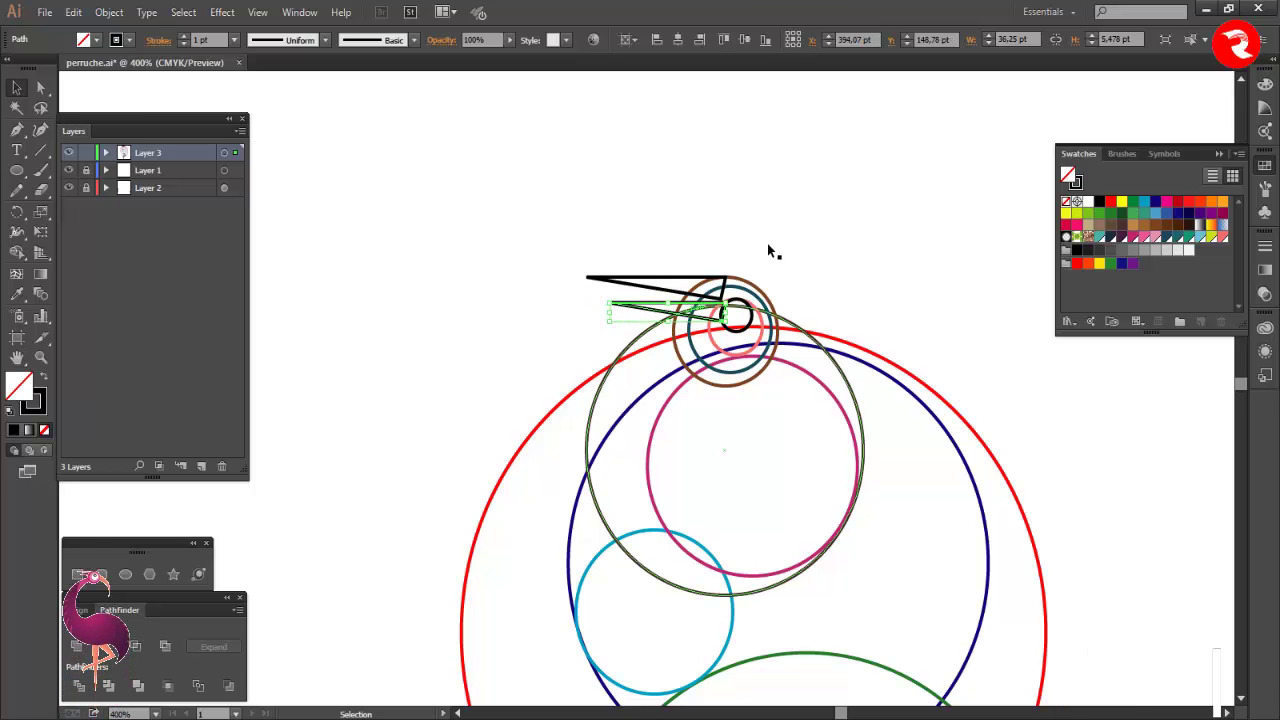
- Duplicate the complete outline construction and place the copy beside the original on the right
{"action": "scroll", "coordinate": [767, 243], "scroll_direction": "down", "scroll_amount": 2}
{"action": "left_click_drag", "start_coordinate": [553, 112], "coordinate": [917, 627]}
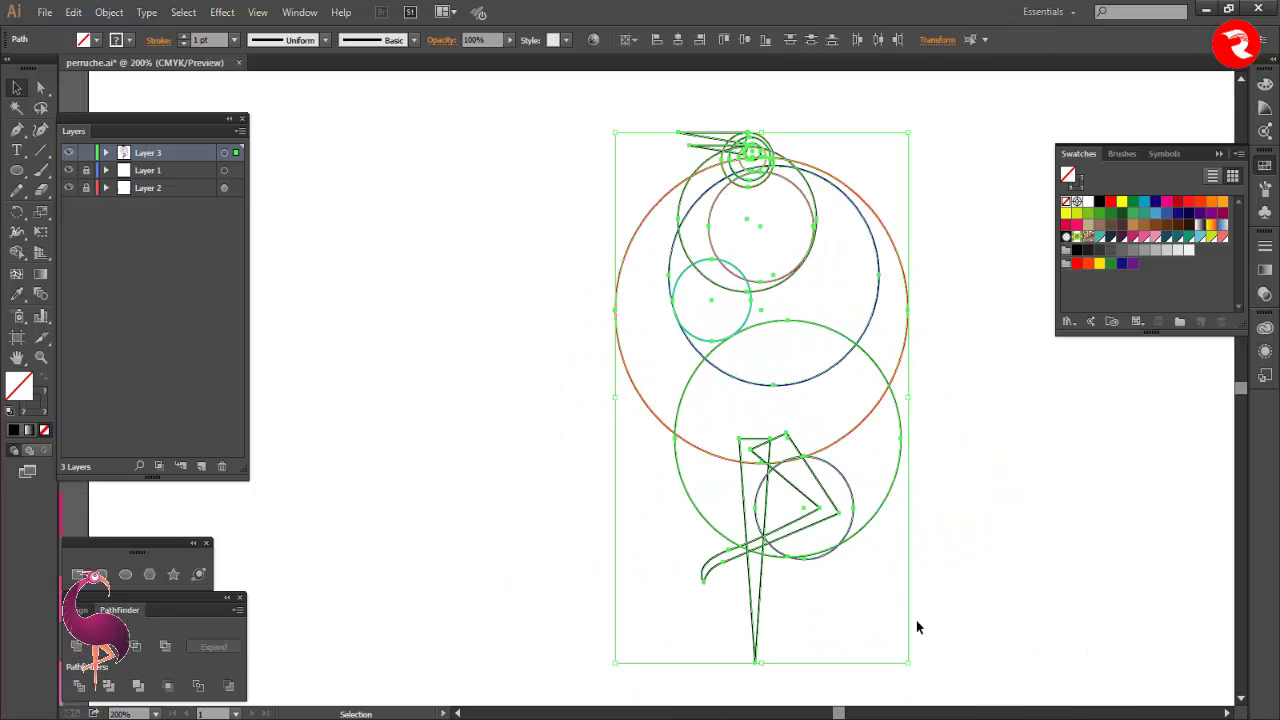
{"action": "left_click", "coordinate": [331, 437]}
{"action": "left_click_drag", "start_coordinate": [558, 116], "coordinate": [940, 672]}
{"action": "scroll", "coordinate": [905, 652], "scroll_direction": "down", "scroll_amount": 1}
{"action": "left_click_drag", "start_coordinate": [728, 497], "coordinate": [1041, 502]}
- Fill all shapes of the left construction with yellow FFFF00 and remove their strokes
{"action": "left_click_drag", "start_coordinate": [543, 268], "coordinate": [812, 648]}
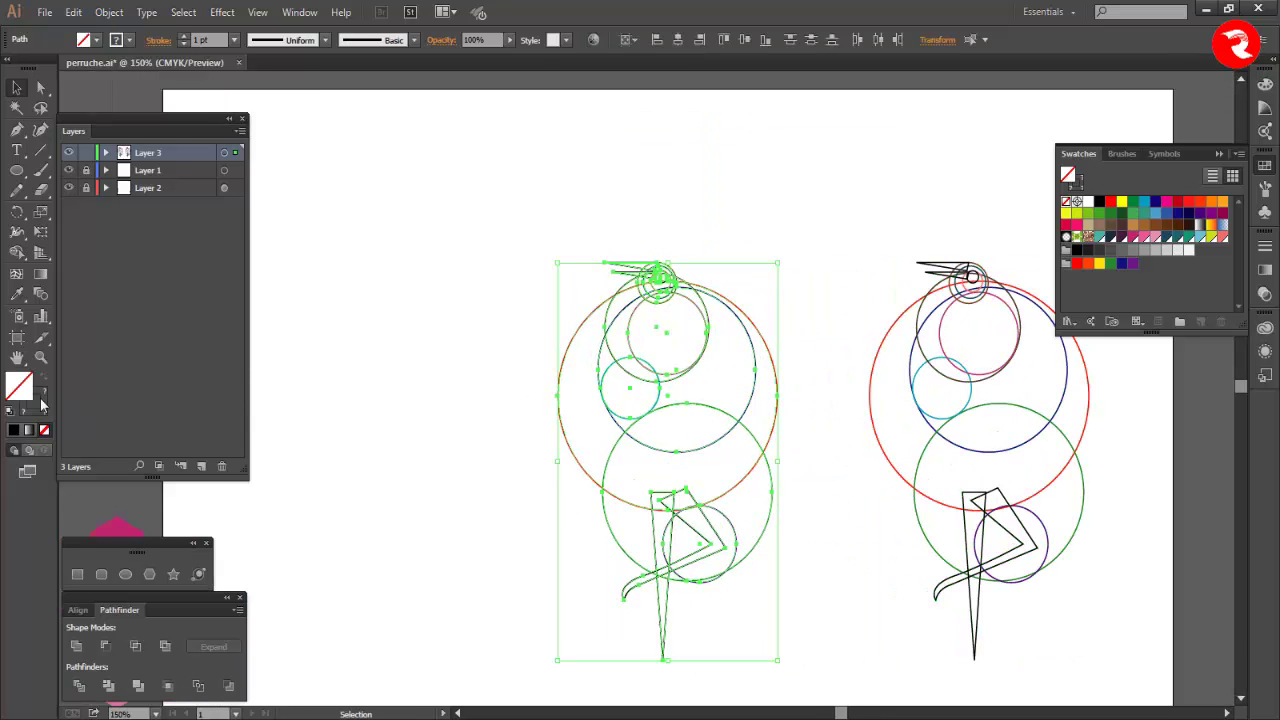
{"action": "left_click", "coordinate": [1121, 203]}
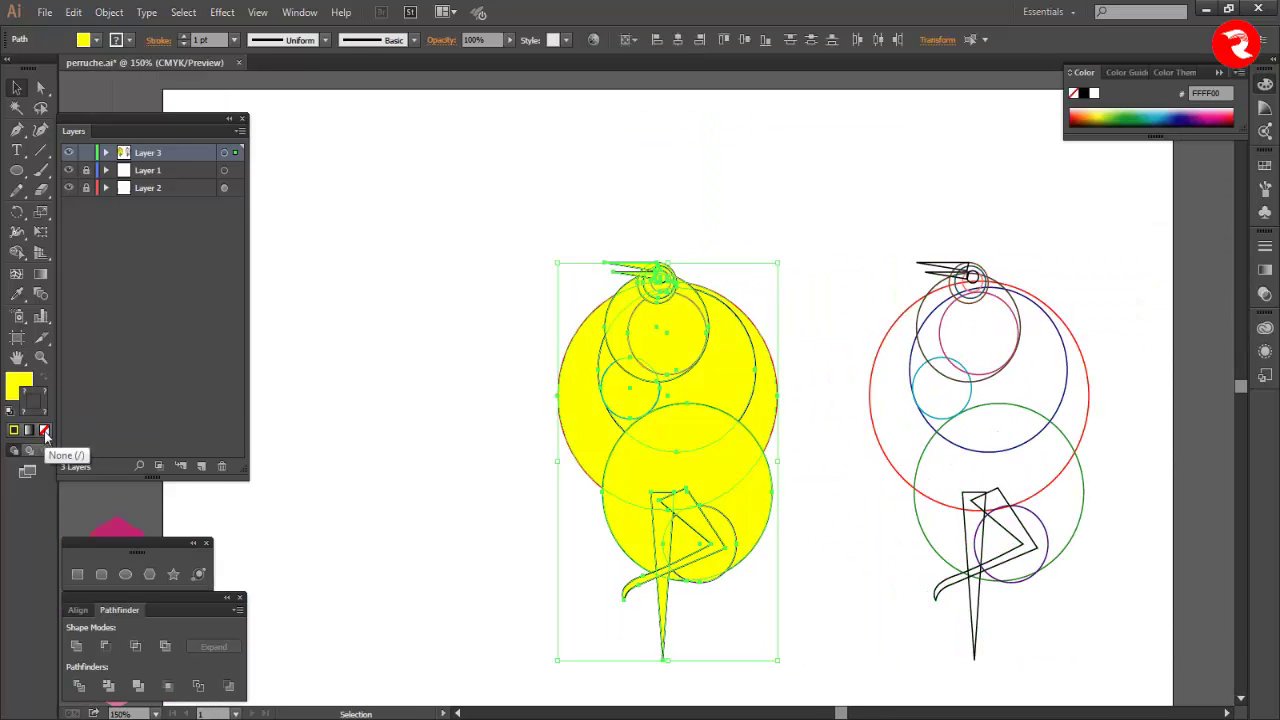
{"action": "left_click", "coordinate": [45, 431]}
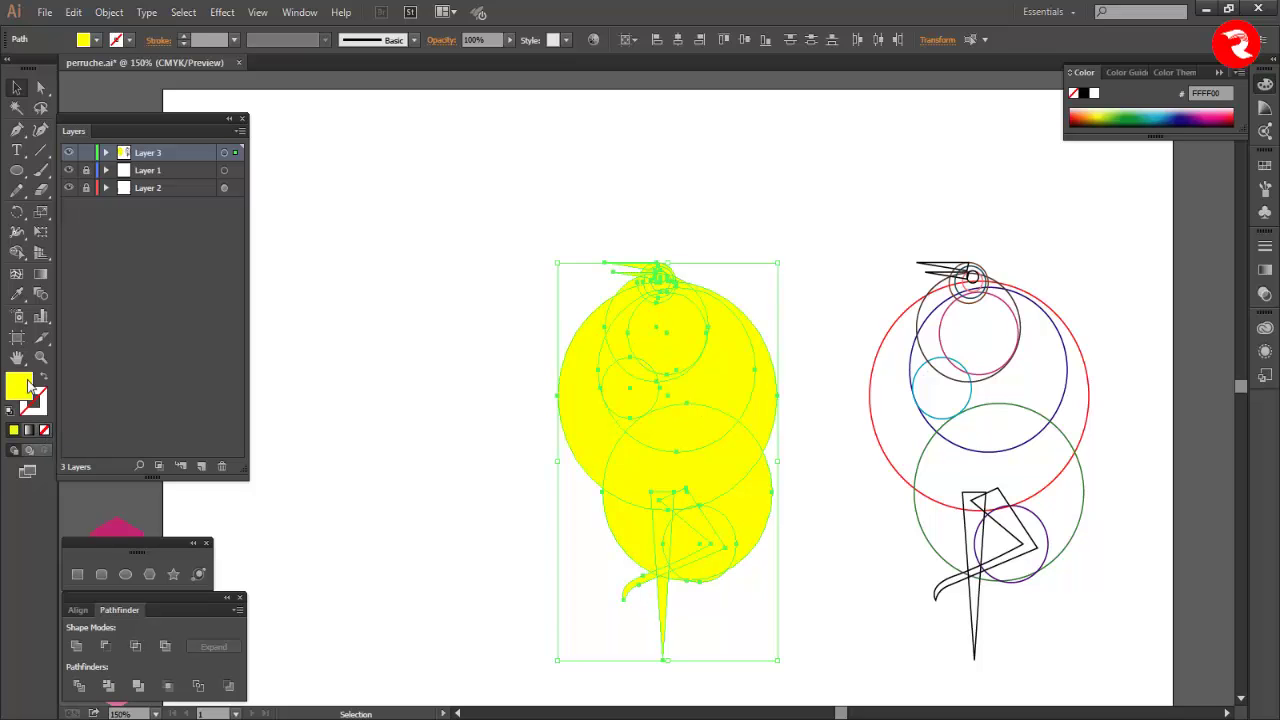
{"action": "left_click", "coordinate": [19, 253]}
{"action": "left_click", "coordinate": [1264, 167]}
{"action": "left_click", "coordinate": [1178, 202]}
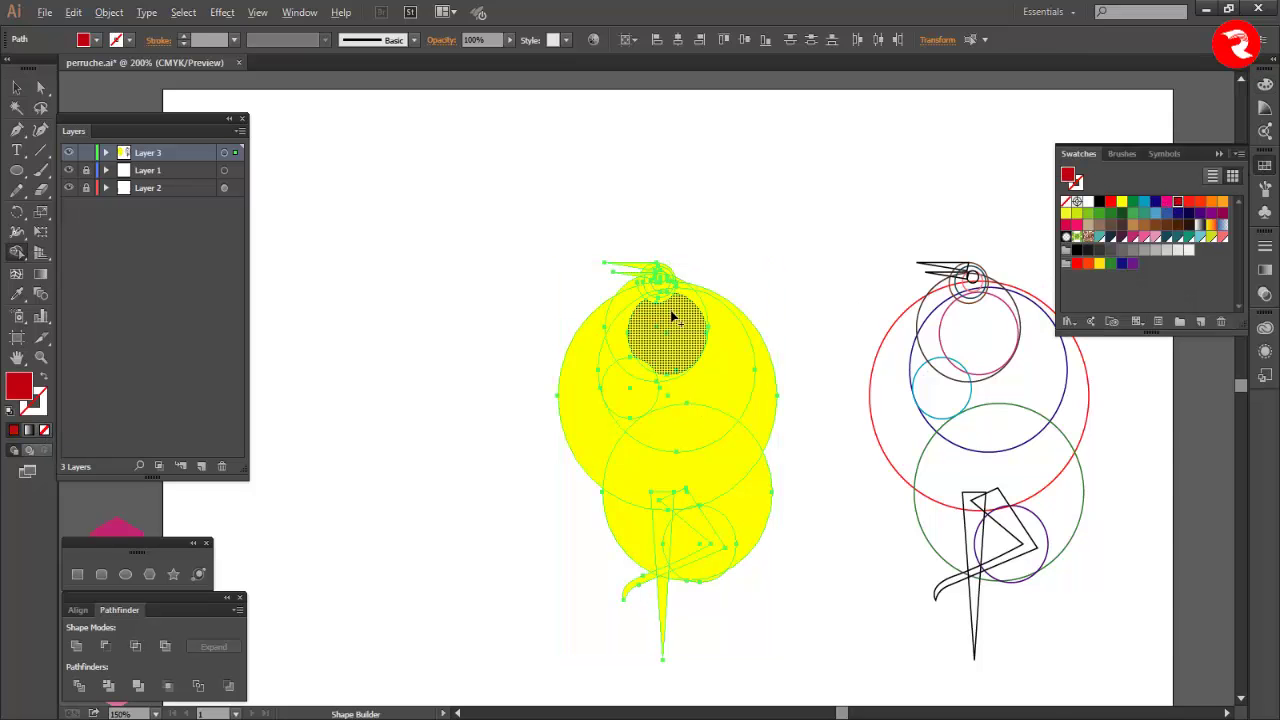
{"action": "scroll", "coordinate": [673, 325], "scroll_direction": "up", "scroll_amount": 3}
{"action": "scroll", "coordinate": [863, 394], "scroll_direction": "down", "scroll_amount": 1}
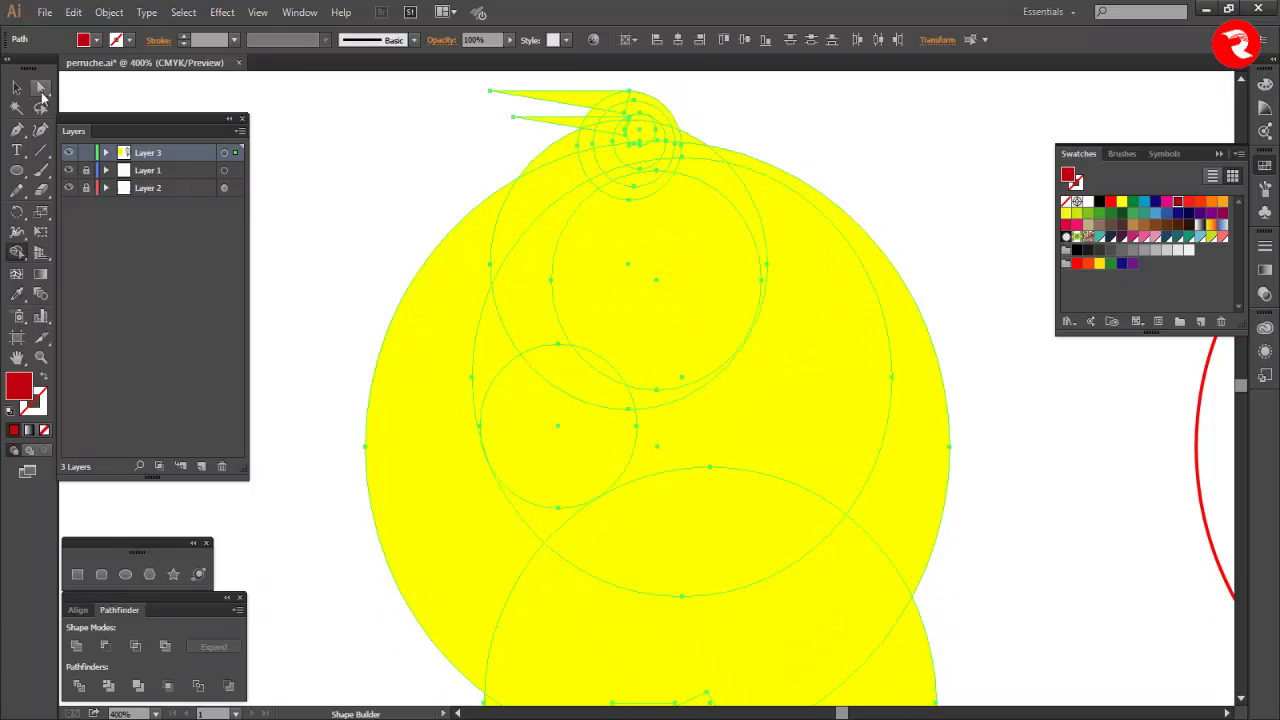
- Give all shapes of the left construction a 0.25 pt black stroke and deselect them
{"action": "left_click", "coordinate": [20, 89]}
{"action": "left_click", "coordinate": [235, 40]}
{"action": "left_click", "coordinate": [262, 60]}
{"action": "left_click", "coordinate": [1005, 455]}
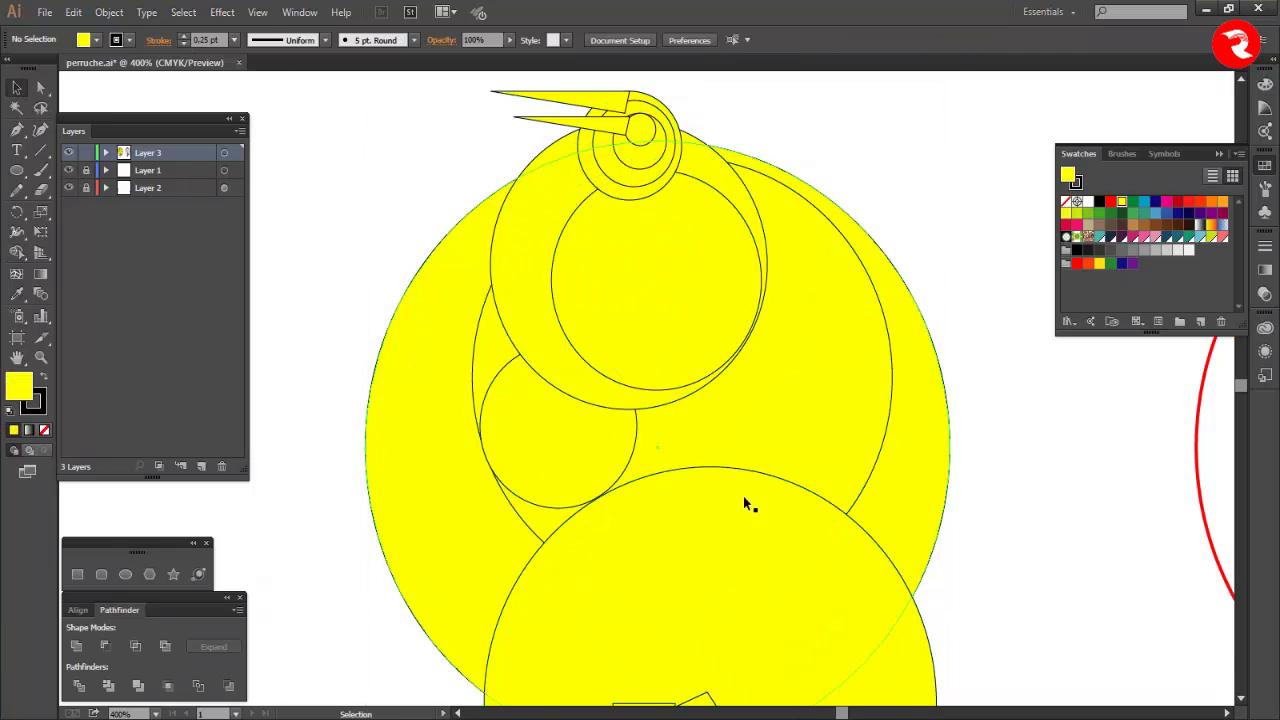
- Nudge the 49 pt circle so its edge meets the large lower circle and the adjoining body circle without gaps
{"action": "scroll", "coordinate": [596, 528], "scroll_direction": "up", "scroll_amount": 2}
{"action": "scroll", "coordinate": [803, 493], "scroll_direction": "up", "scroll_amount": 1}
{"action": "scroll", "coordinate": [805, 477], "scroll_direction": "up", "scroll_amount": 1}
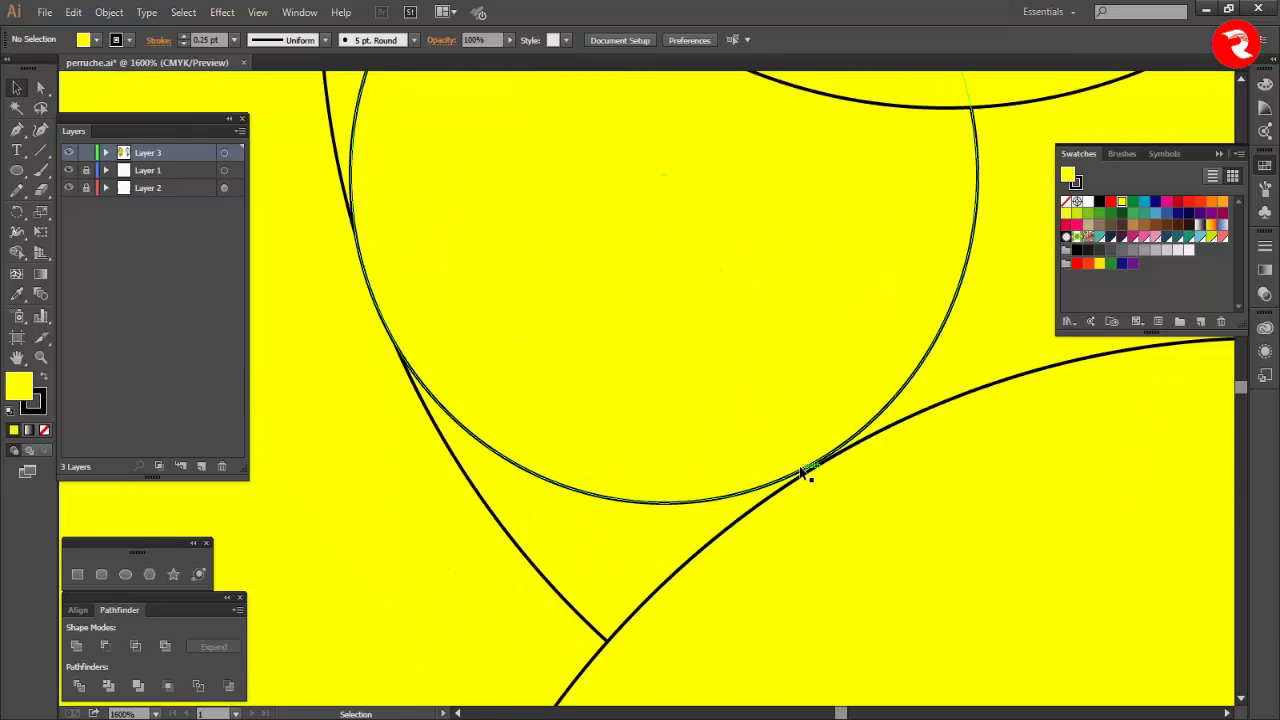
{"action": "left_click", "coordinate": [804, 478]}
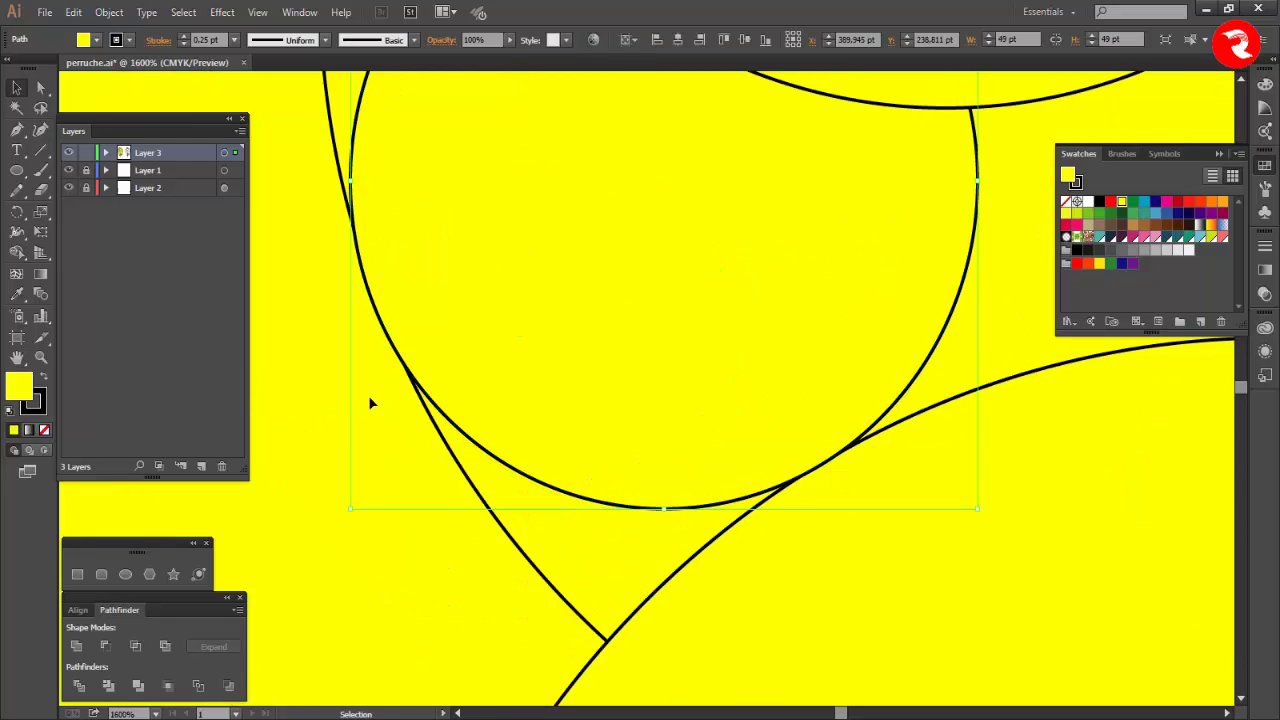
{"action": "left_click_drag", "start_coordinate": [394, 353], "coordinate": [401, 352]}
{"action": "left_click_drag", "start_coordinate": [699, 512], "coordinate": [699, 508]}
{"action": "scroll", "coordinate": [699, 509], "scroll_direction": "down", "scroll_amount": 5}
{"action": "scroll", "coordinate": [852, 370], "scroll_direction": "up", "scroll_amount": 4}
{"action": "scroll", "coordinate": [826, 384], "scroll_direction": "up", "scroll_amount": 1}
{"action": "left_click_drag", "start_coordinate": [739, 395], "coordinate": [741, 397]}
{"action": "scroll", "coordinate": [741, 397], "scroll_direction": "down", "scroll_amount": 5}
- Fill the entire left construction with purple 621083 and remove its stroke
{"action": "mouse_move", "coordinate": [507, 176]}
{"action": "left_mouse_down"}
{"action": "mouse_move", "coordinate": [853, 594]}
{"action": "mouse_move", "coordinate": [872, 640]}
{"action": "left_mouse_up"}
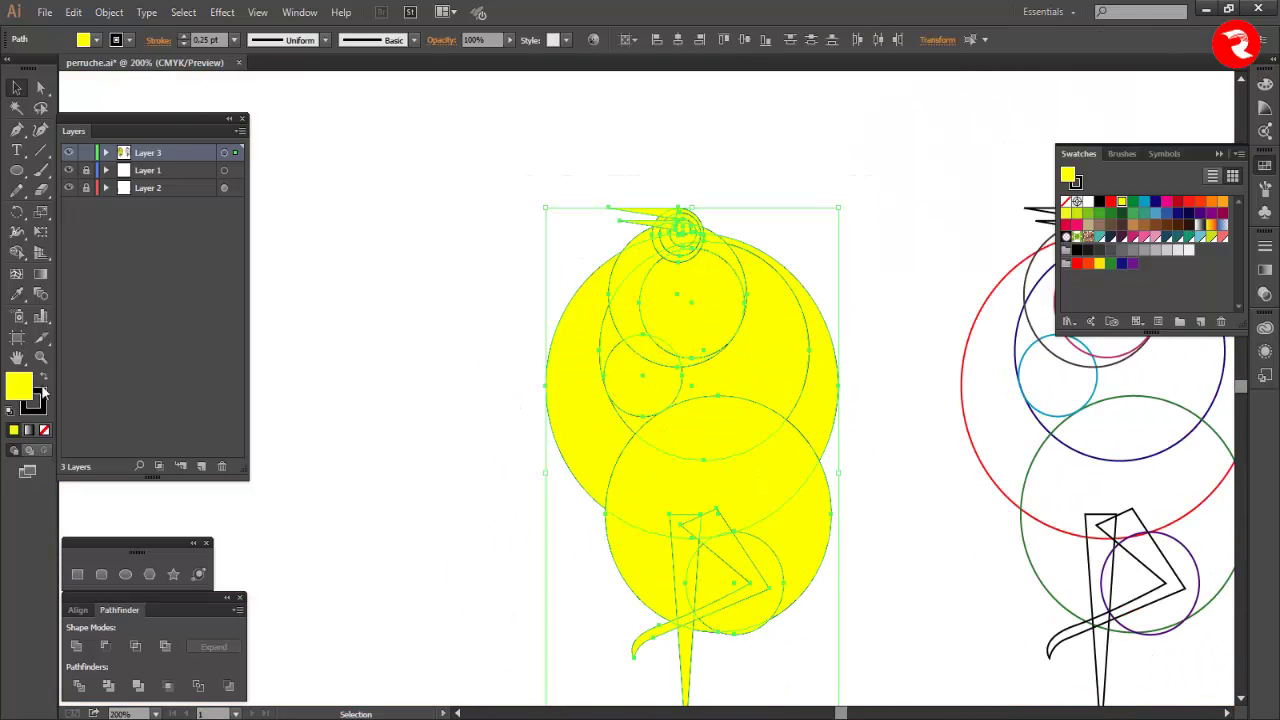
{"action": "left_click", "coordinate": [40, 397]}
{"action": "key", "text": "slash"}
{"action": "left_click", "coordinate": [1191, 116]}
- Merge the lower body and outer neck regions into one green 00FF9A shape with the Shape Builder tool
{"action": "left_click", "coordinate": [20, 254]}
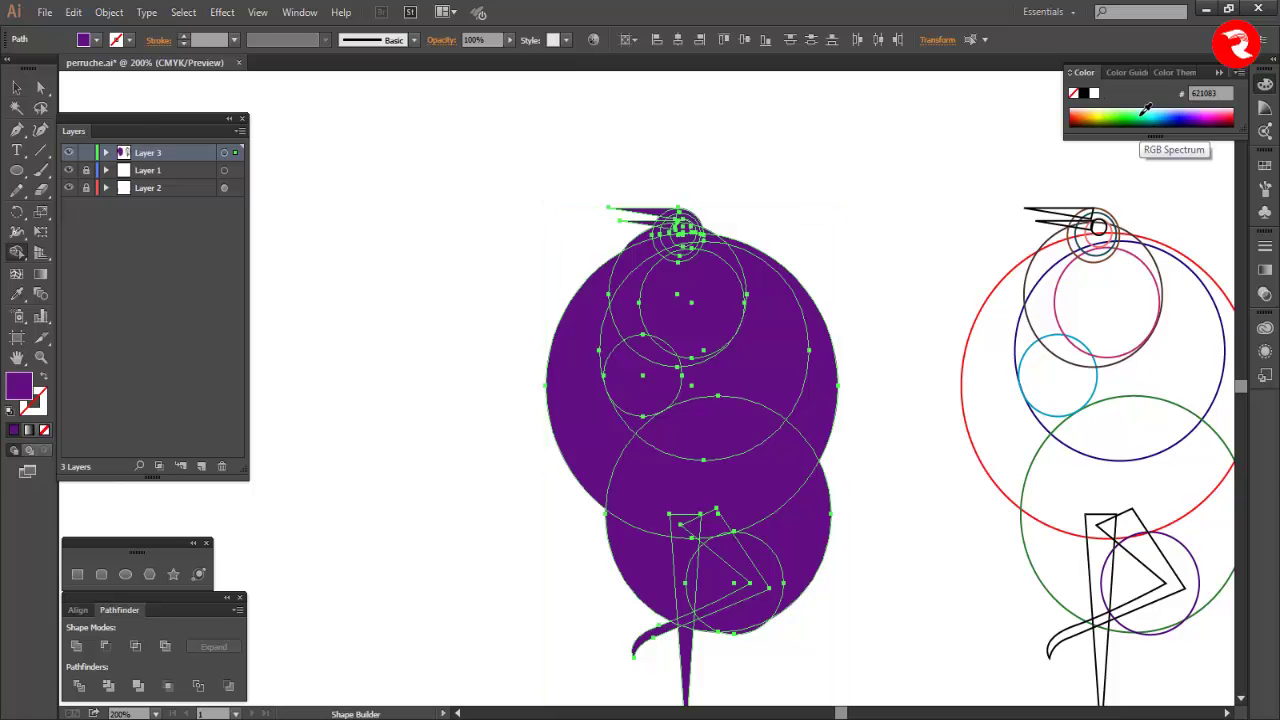
{"action": "left_click", "coordinate": [1141, 115]}
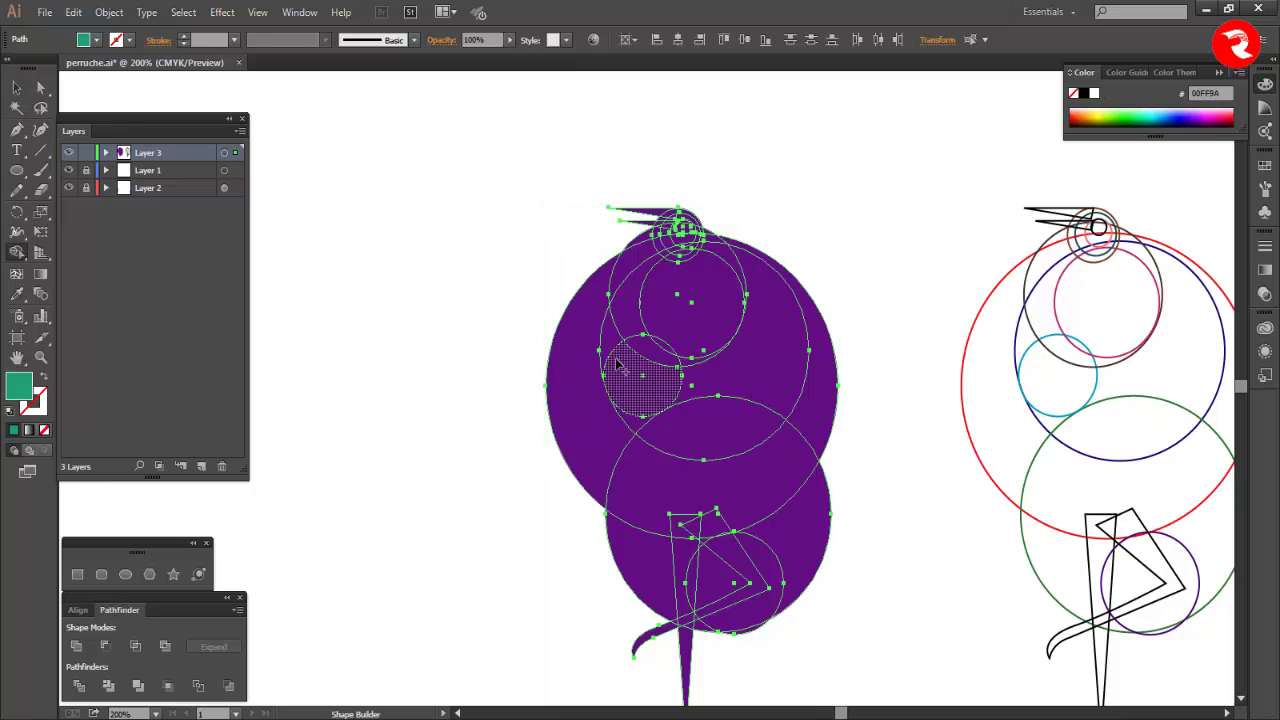
{"action": "scroll", "coordinate": [730, 429], "scroll_direction": "up", "scroll_amount": 1}
{"action": "scroll", "coordinate": [730, 429], "scroll_direction": "down", "scroll_amount": 4}
{"action": "left_click_drag", "start_coordinate": [850, 469], "coordinate": [724, 364]}
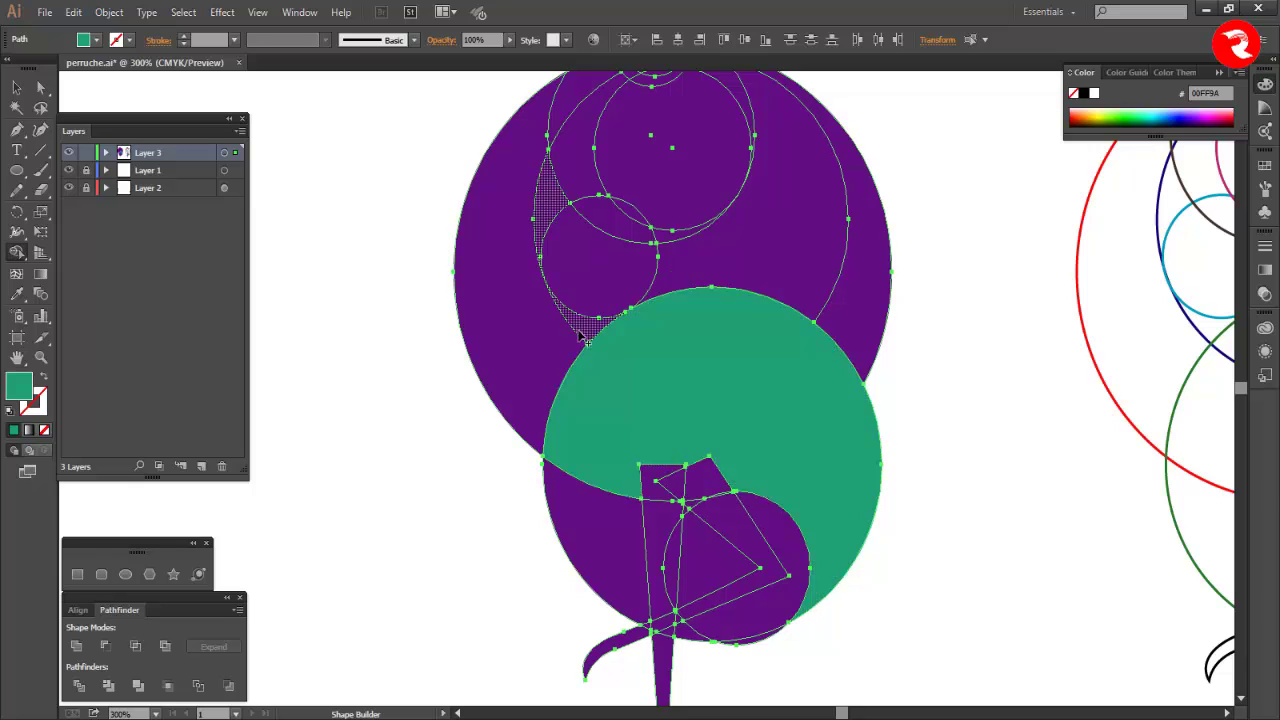
{"action": "left_click_drag", "start_coordinate": [622, 410], "coordinate": [542, 380]}
- Fill the inner neck crescent with dark blue 19006A using the Shape Builder tool
{"action": "left_click", "coordinate": [591, 333]}
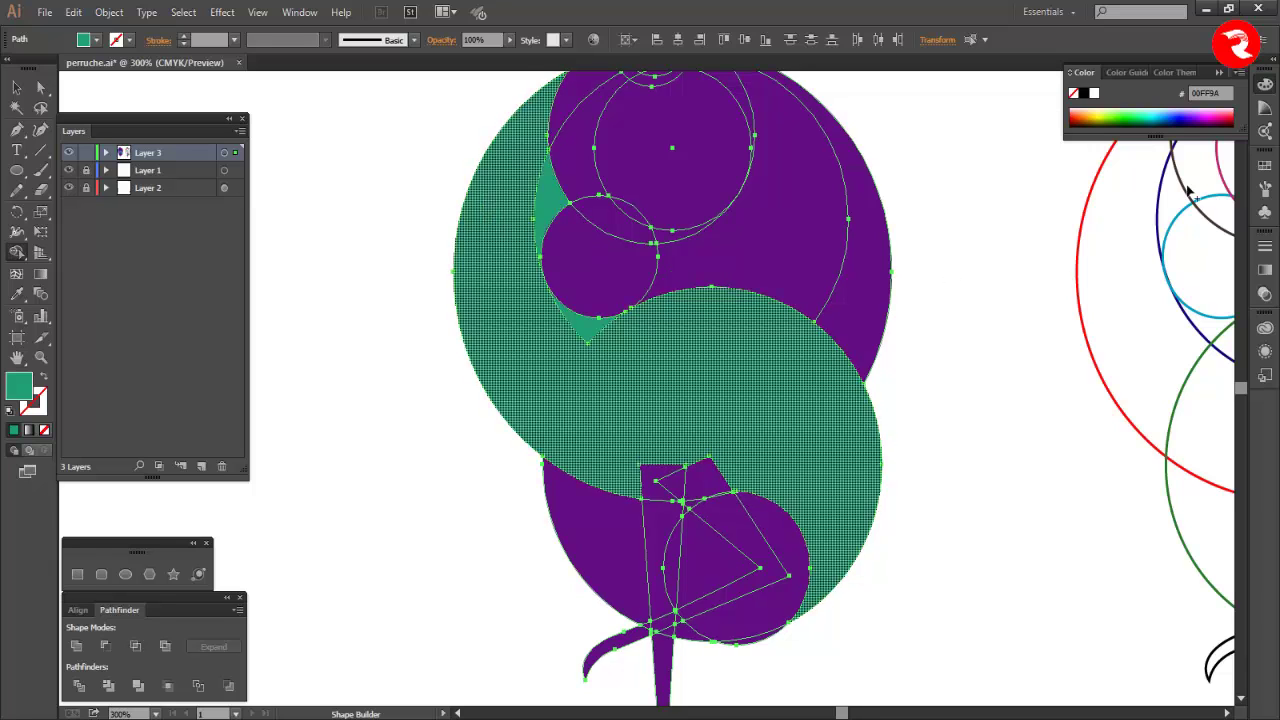
{"action": "left_click", "coordinate": [1185, 121]}
{"action": "left_click", "coordinate": [588, 331]}
{"action": "scroll", "coordinate": [572, 235], "scroll_direction": "up", "scroll_amount": 3}
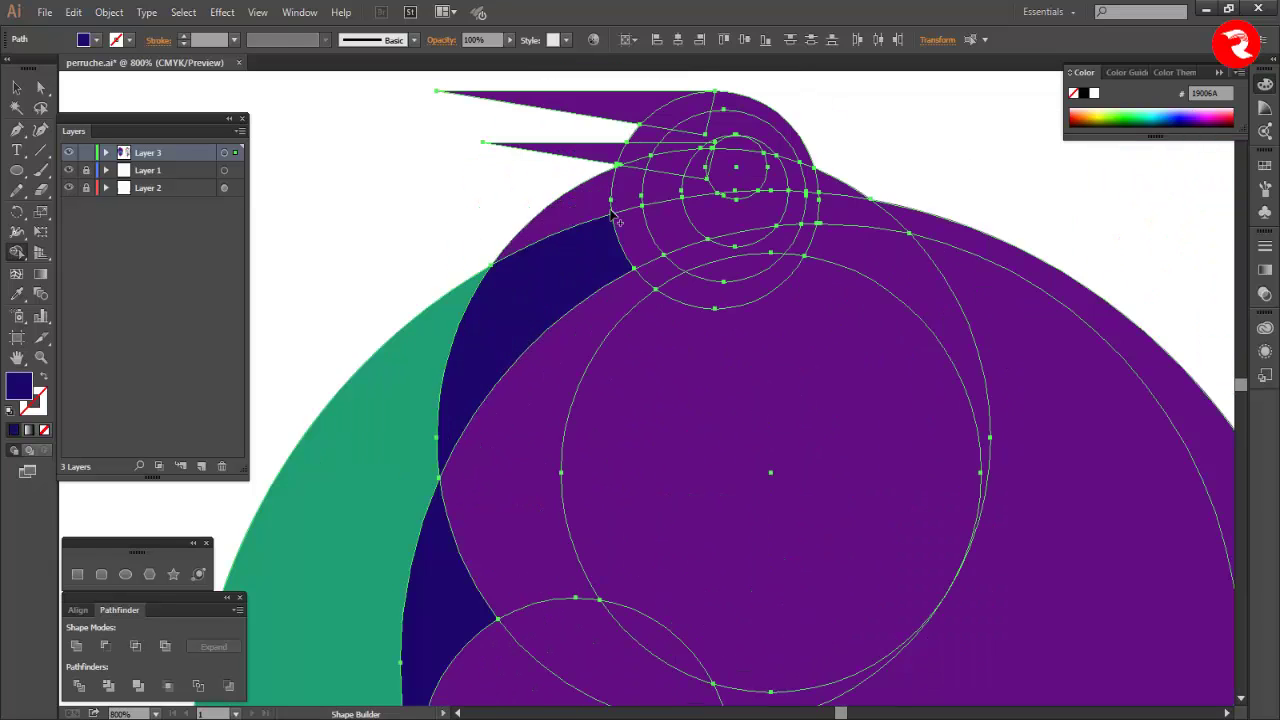
- Merge the regions of the outer head ring and the two pointed triangles in the same dark blue
{"action": "scroll", "coordinate": [613, 179], "scroll_direction": "up", "scroll_amount": 3}
{"action": "mouse_move", "coordinate": [647, 252]}
{"action": "left_mouse_down"}
{"action": "mouse_move", "coordinate": [674, 284]}
{"action": "mouse_move", "coordinate": [805, 235]}
{"action": "left_mouse_up"}
{"action": "scroll", "coordinate": [709, 152], "scroll_direction": "up", "scroll_amount": 1}
- Merge the middle head ring's regions in blue 0048FF and the inner head circle's regions in a darker blue
{"action": "left_click", "coordinate": [1168, 117]}
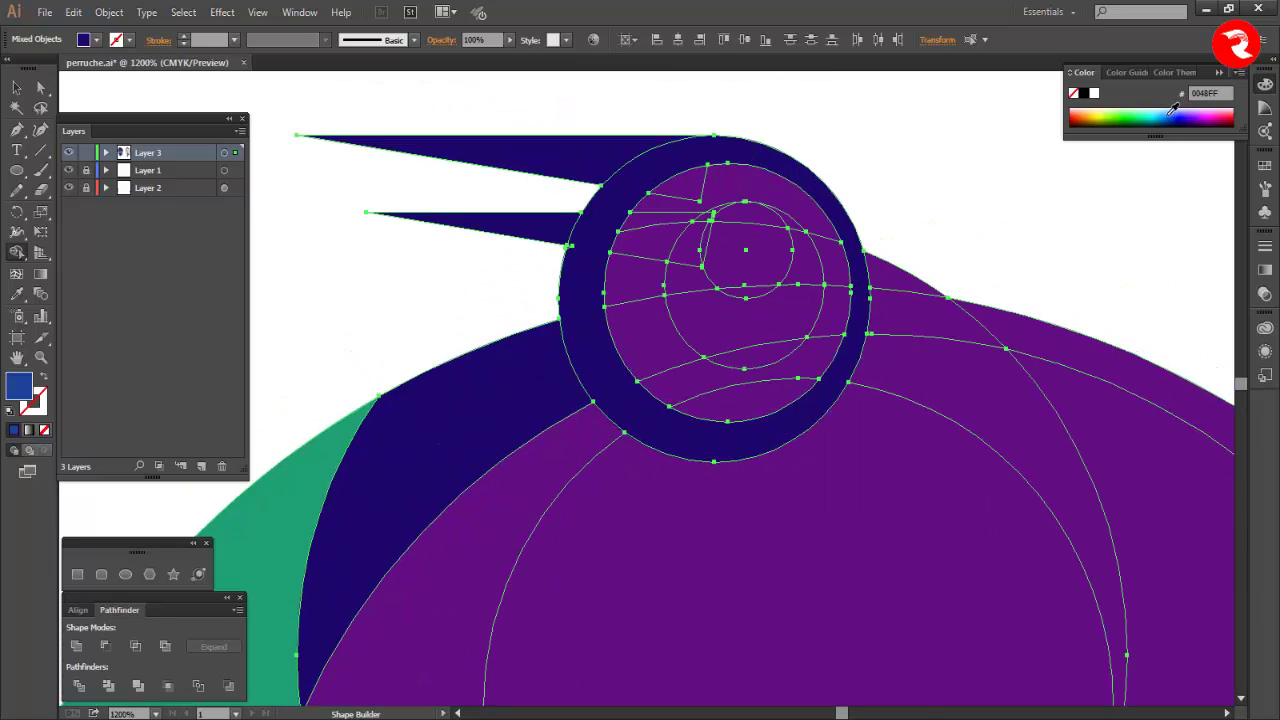
{"action": "mouse_move", "coordinate": [684, 195]}
{"action": "left_mouse_down"}
{"action": "mouse_move", "coordinate": [682, 370]}
{"action": "mouse_move", "coordinate": [824, 340]}
{"action": "mouse_move", "coordinate": [839, 275]}
{"action": "mouse_move", "coordinate": [838, 345]}
{"action": "left_mouse_up"}
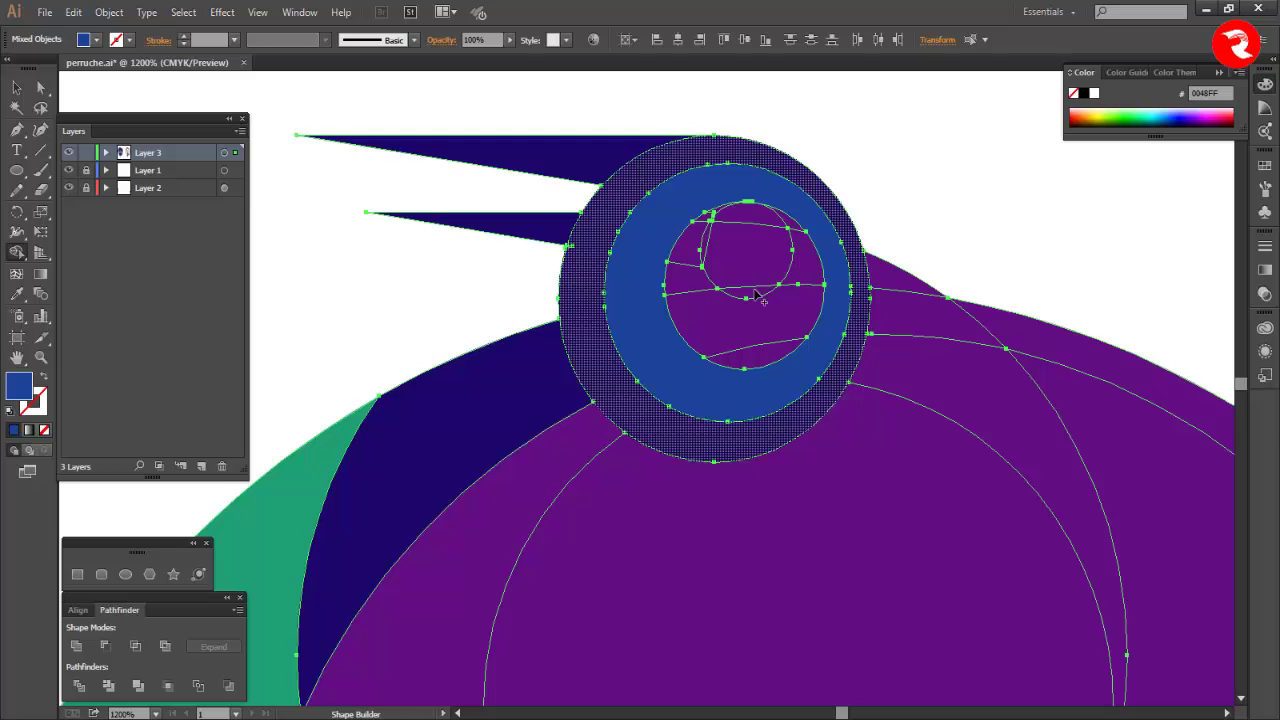
{"action": "key", "text": "Right"}
{"action": "mouse_move", "coordinate": [709, 213]}
{"action": "left_mouse_down"}
{"action": "mouse_move", "coordinate": [693, 300]}
{"action": "mouse_move", "coordinate": [734, 354]}
{"action": "mouse_move", "coordinate": [803, 310]}
{"action": "mouse_move", "coordinate": [708, 225]}
{"action": "mouse_move", "coordinate": [672, 253]}
{"action": "mouse_move", "coordinate": [711, 320]}
{"action": "mouse_move", "coordinate": [651, 360]}
{"action": "mouse_move", "coordinate": [675, 283]}
{"action": "mouse_move", "coordinate": [806, 562]}
{"action": "left_mouse_up"}
{"action": "scroll", "coordinate": [725, 203], "scroll_direction": "up", "scroll_amount": 4}
- Fill the eye circle and the small wedge beside the head with ochre AA9F00
{"action": "left_click", "coordinate": [1097, 116]}
{"action": "scroll", "coordinate": [813, 449], "scroll_direction": "down", "scroll_amount": 4}
{"action": "scroll", "coordinate": [813, 449], "scroll_direction": "down", "scroll_amount": 2}
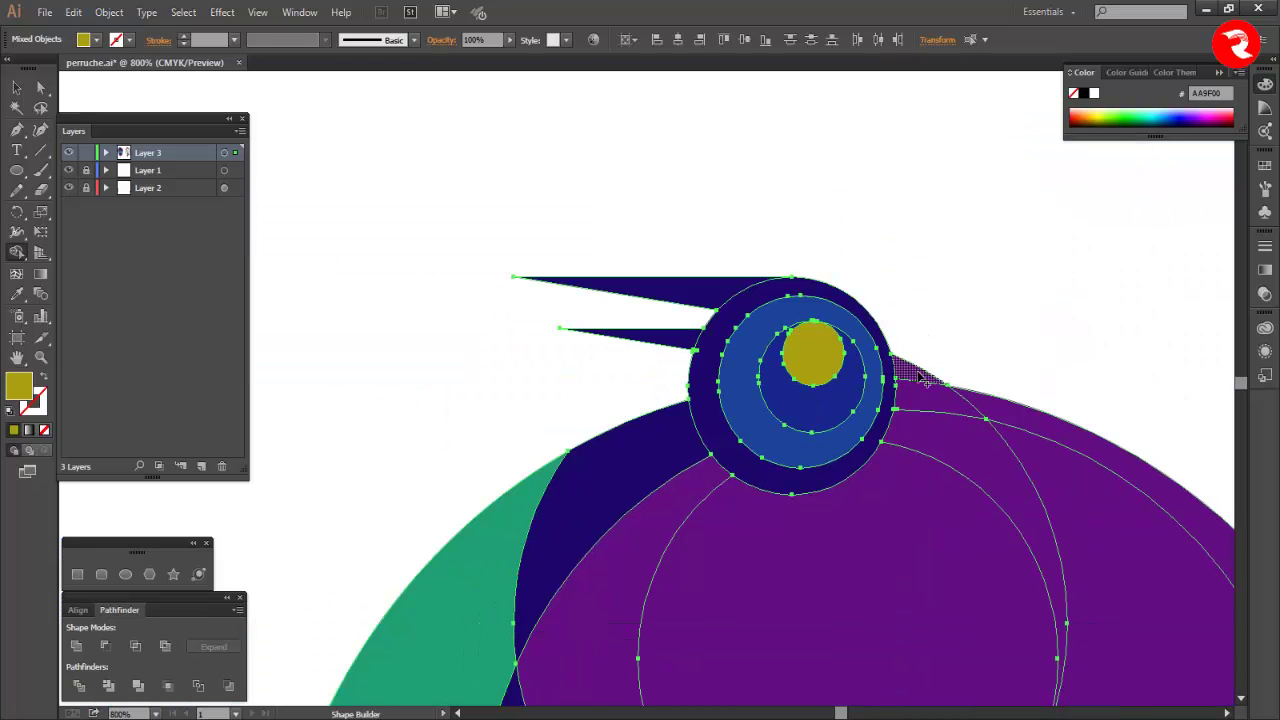
{"action": "left_click_drag", "start_coordinate": [925, 378], "coordinate": [1007, 338]}
- Fill the thin curved crescent below the ochre wedge with teal 00E9C4
{"action": "left_click", "coordinate": [1149, 116]}
{"action": "left_click", "coordinate": [980, 443]}
{"action": "scroll", "coordinate": [980, 442], "scroll_direction": "down", "scroll_amount": 3}
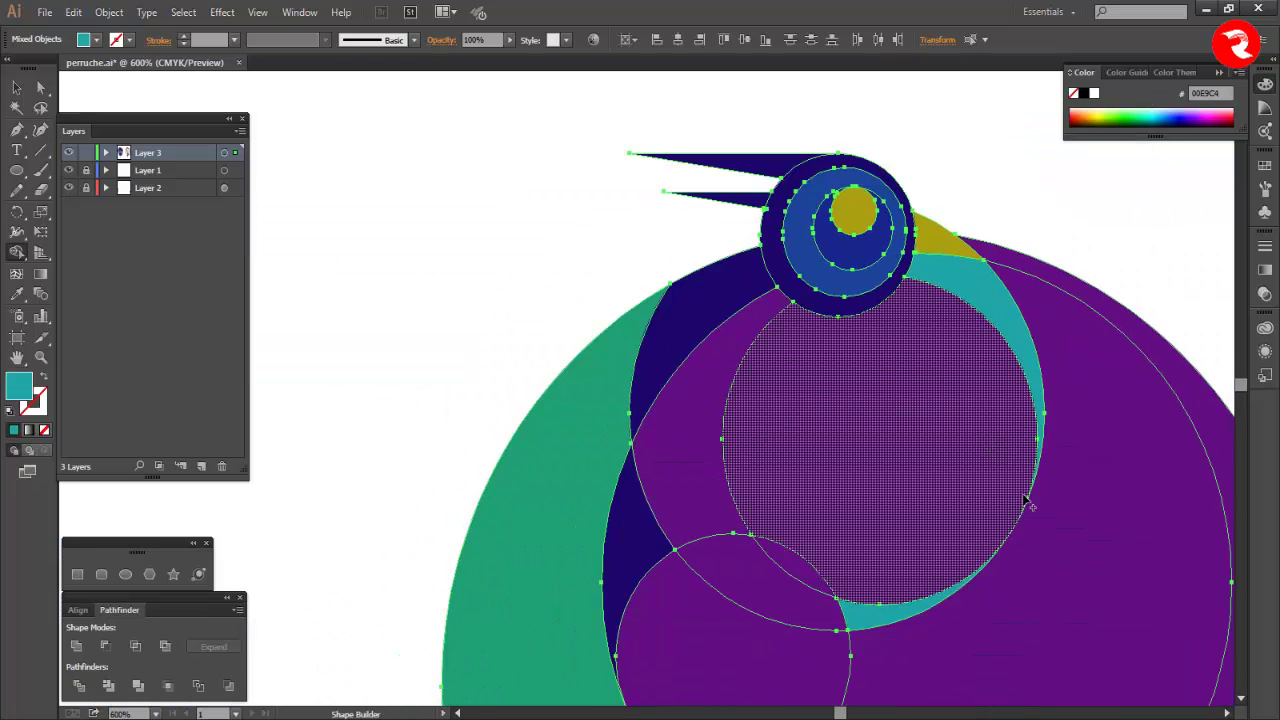
- Delete the leftover purple regions around and inside the neck curve and below the body's left side with the Shape Builder tool
{"action": "scroll", "coordinate": [1013, 328], "scroll_direction": "down", "scroll_amount": 2}
{"action": "left_click", "coordinate": [951, 456], "text": "alt"}
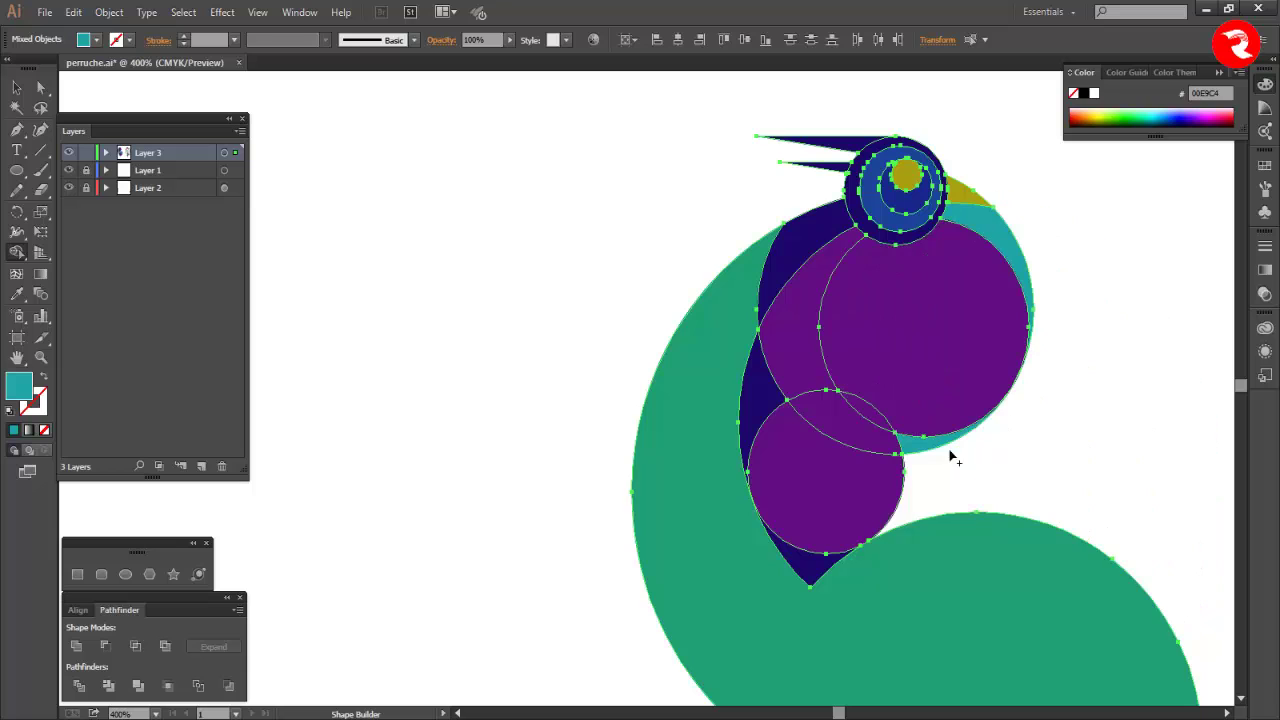
{"action": "left_click", "coordinate": [860, 480], "text": "alt"}
{"action": "left_click_drag", "start_coordinate": [857, 466], "coordinate": [850, 372]}
{"action": "left_click", "coordinate": [829, 385], "text": "alt"}
{"action": "scroll", "coordinate": [847, 418], "scroll_direction": "down", "scroll_amount": 1}
{"action": "scroll", "coordinate": [847, 419], "scroll_direction": "down", "scroll_amount": 3}
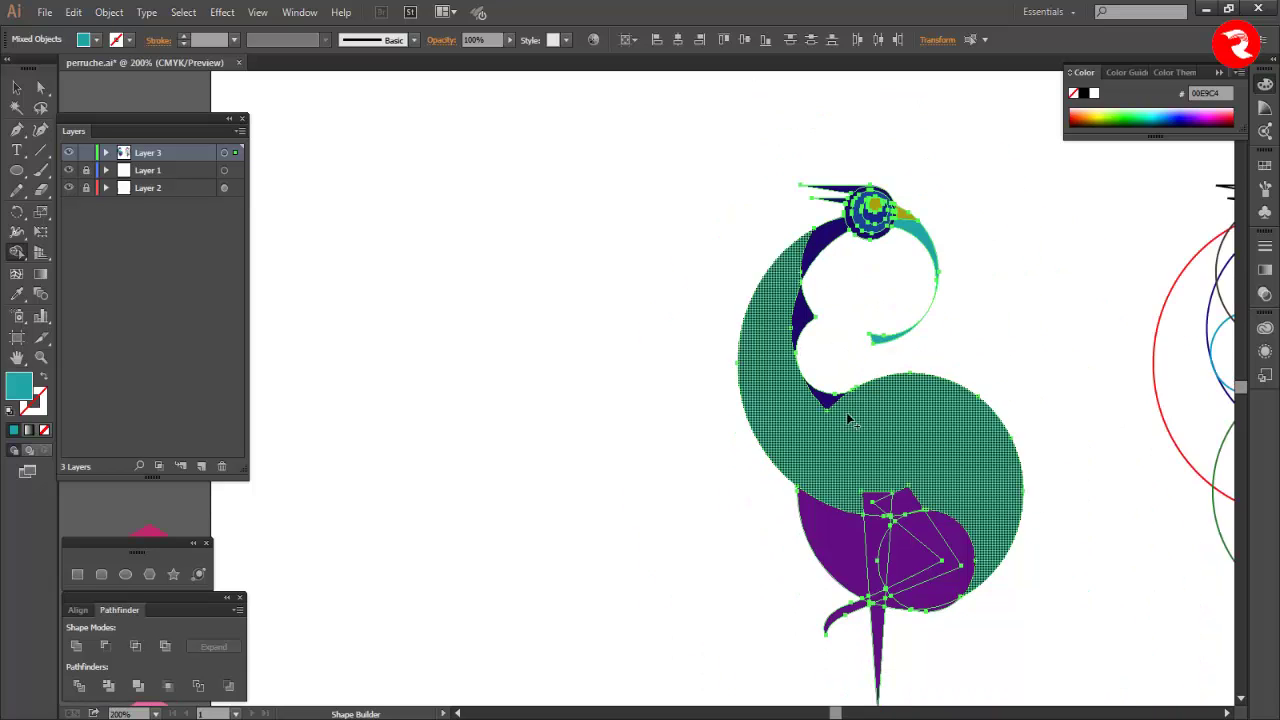
{"action": "scroll", "coordinate": [847, 419], "scroll_direction": "right", "scroll_amount": 2}
{"action": "left_click", "coordinate": [710, 528], "text": "alt"}
- Merge the bent leg's regions below the body into one teal 00E9C4 shape, undoing the first attempt
{"action": "scroll", "coordinate": [765, 562], "scroll_direction": "up", "scroll_amount": 3}
{"action": "mouse_move", "coordinate": [711, 428]}
{"action": "left_mouse_down"}
{"action": "mouse_move", "coordinate": [699, 461]}
{"action": "mouse_move", "coordinate": [634, 520]}
{"action": "left_mouse_up"}
{"action": "key", "text": "ctrl+z"}
{"action": "left_click_drag", "start_coordinate": [725, 487], "coordinate": [648, 524]}
{"action": "left_click", "coordinate": [649, 523]}
- Fill the straight leg's lower part beneath the crossing with the same teal
{"action": "scroll", "coordinate": [656, 505], "scroll_direction": "up", "scroll_amount": 2}
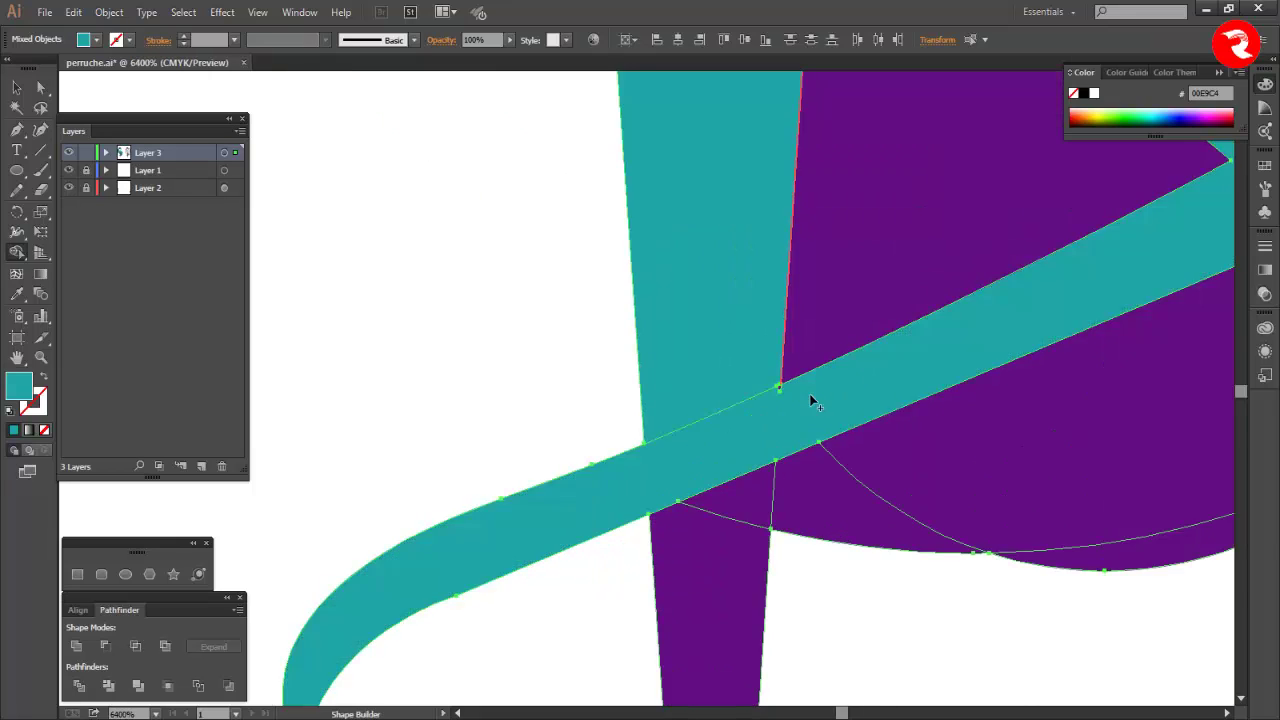
{"action": "scroll", "coordinate": [791, 471], "scroll_direction": "up", "scroll_amount": 2}
{"action": "scroll", "coordinate": [790, 472], "scroll_direction": "down", "scroll_amount": 4}
{"action": "left_click", "coordinate": [766, 506]}
- Delete the leftover purple regions around the legs and merge the small sliver at the thigh into the bent leg
{"action": "left_click", "coordinate": [800, 468], "text": "alt"}
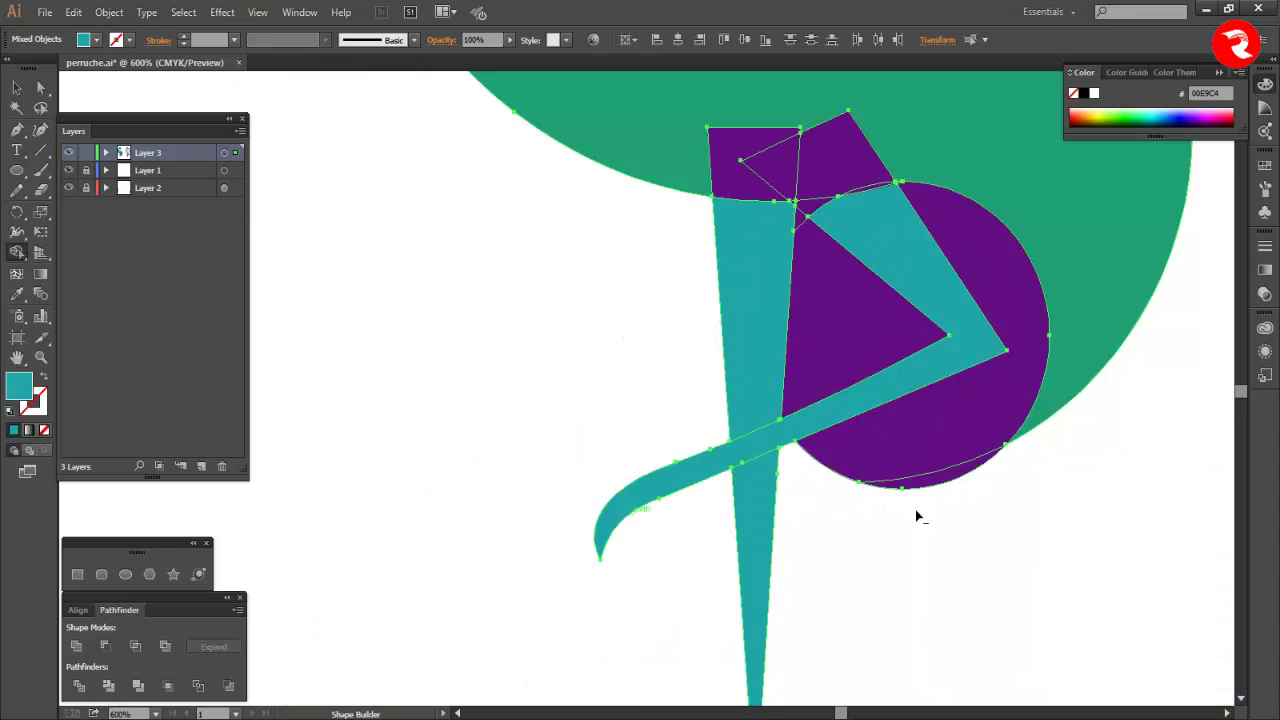
{"action": "left_click_drag", "start_coordinate": [916, 508], "coordinate": [898, 413]}
{"action": "left_click", "coordinate": [837, 304], "text": "alt"}
{"action": "scroll", "coordinate": [837, 305], "scroll_direction": "up", "scroll_amount": 2}
{"action": "left_click_drag", "start_coordinate": [811, 336], "coordinate": [799, 305]}
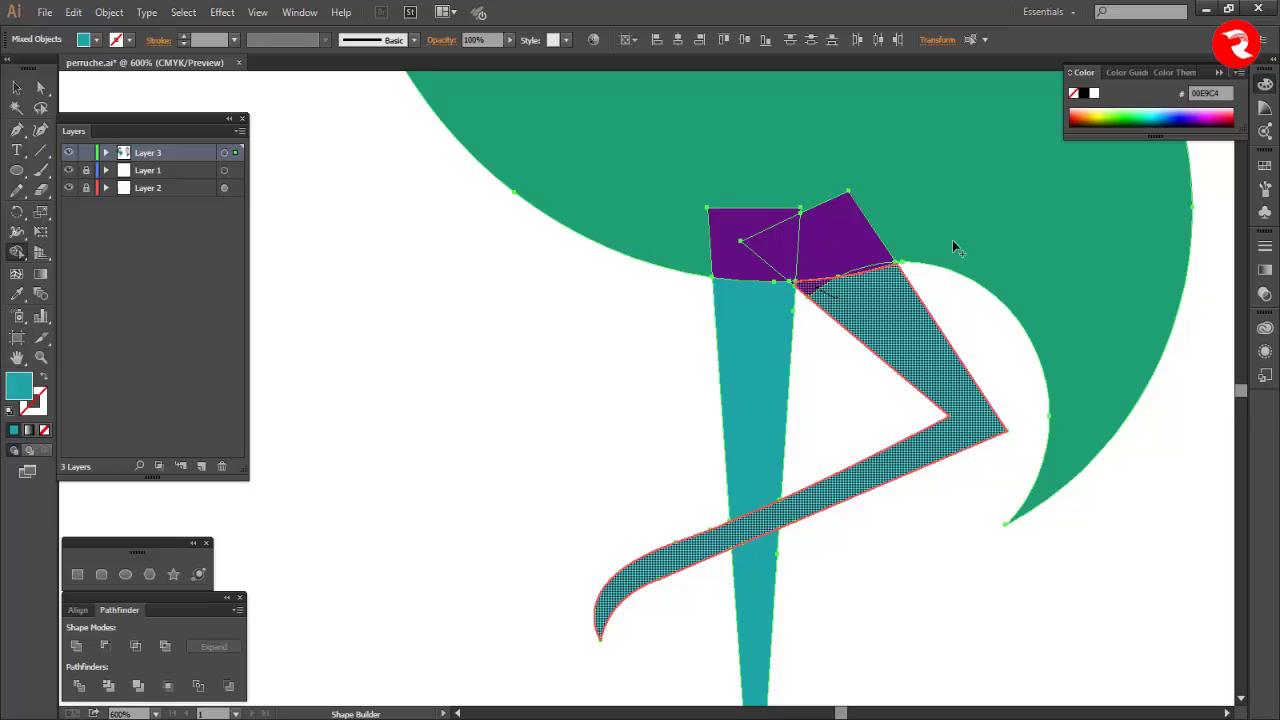
- Merge the purple leg tops into the body in green 00E99B and remove the thin sliver above the bent leg
{"action": "scroll", "coordinate": [940, 320], "scroll_direction": "up", "scroll_amount": 2}
{"action": "mouse_move", "coordinate": [932, 346]}
{"action": "left_mouse_down"}
{"action": "mouse_move", "coordinate": [857, 333]}
{"action": "mouse_move", "coordinate": [755, 349]}
{"action": "left_mouse_up"}
{"action": "scroll", "coordinate": [902, 364], "scroll_direction": "up", "scroll_amount": 1}
{"action": "left_click_drag", "start_coordinate": [888, 385], "coordinate": [868, 408]}
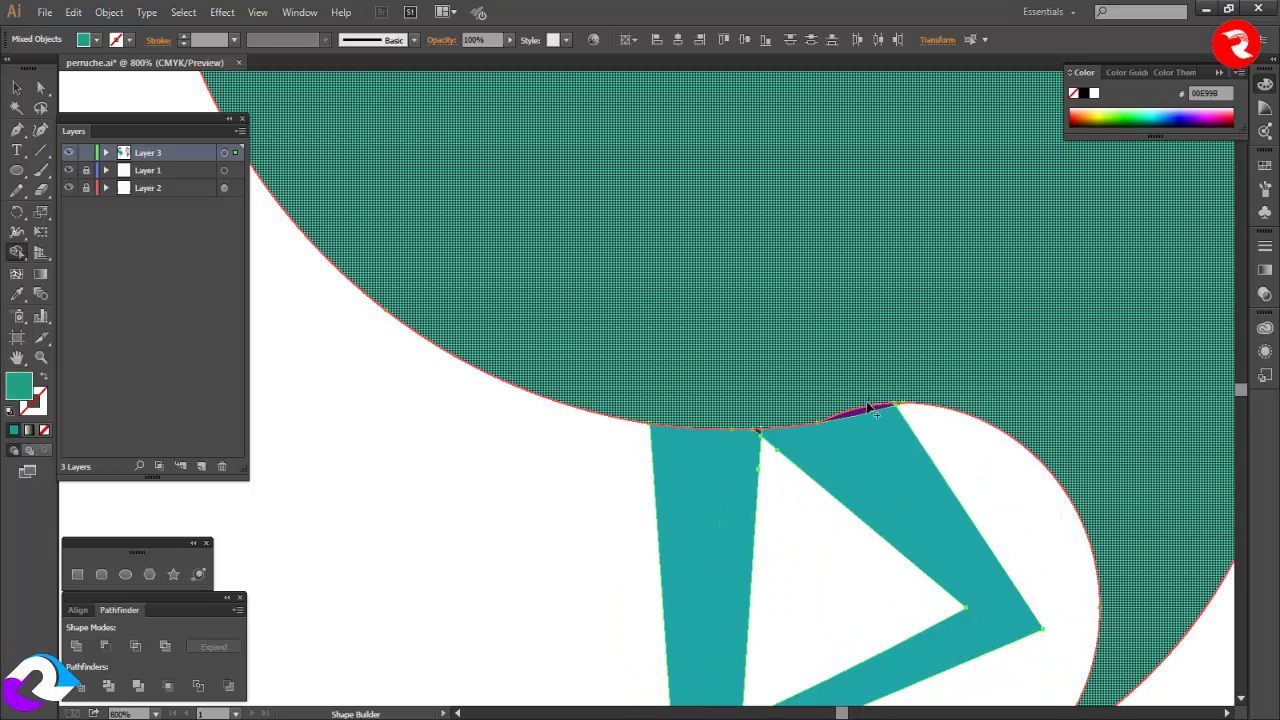
- Fill the bent leg with purple 9F00FF using the Shape Builder tool
{"action": "scroll", "coordinate": [877, 411], "scroll_direction": "up", "scroll_amount": 3}
{"action": "scroll", "coordinate": [826, 357], "scroll_direction": "right", "scroll_amount": 3}
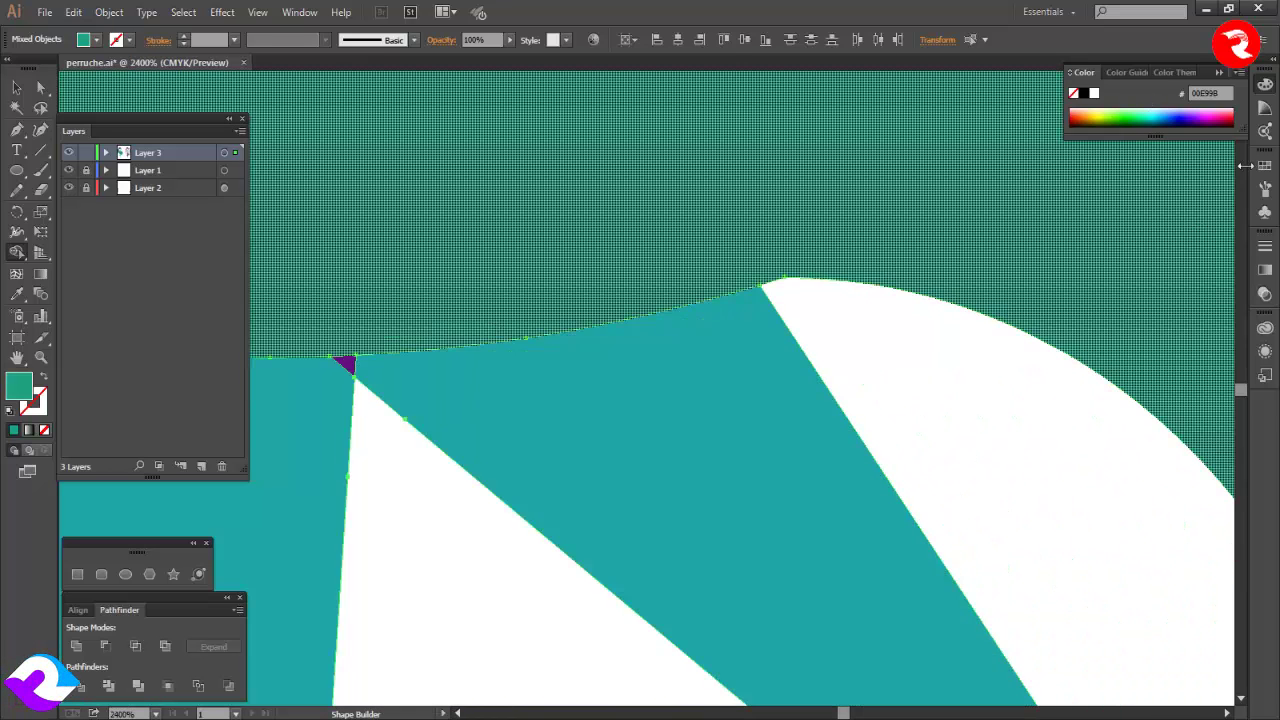
{"action": "scroll", "coordinate": [634, 466], "scroll_direction": "down", "scroll_amount": 6}
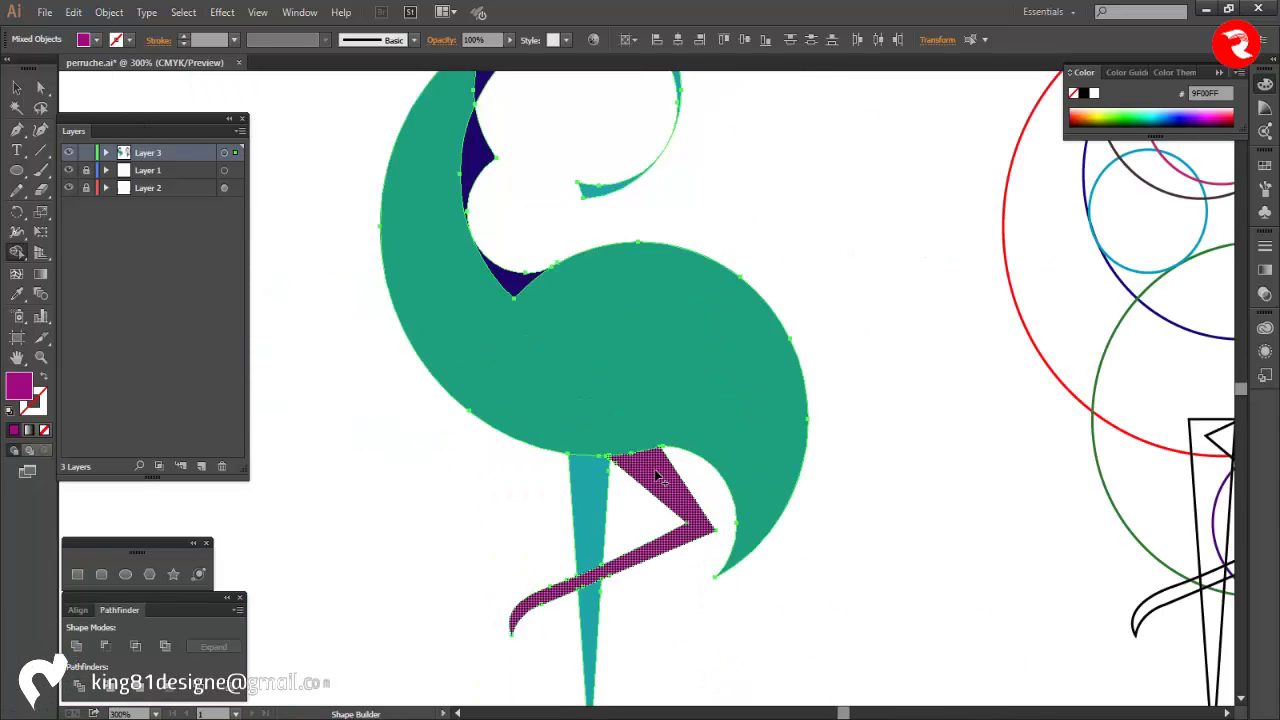
- Deselect the artwork and examine the navy slivers along the neck's inner curve and the body's upper edge
{"action": "scroll", "coordinate": [657, 477], "scroll_direction": "down", "scroll_amount": 2}
{"action": "scroll", "coordinate": [639, 492], "scroll_direction": "up", "scroll_amount": 3}
{"action": "key", "text": "v"}
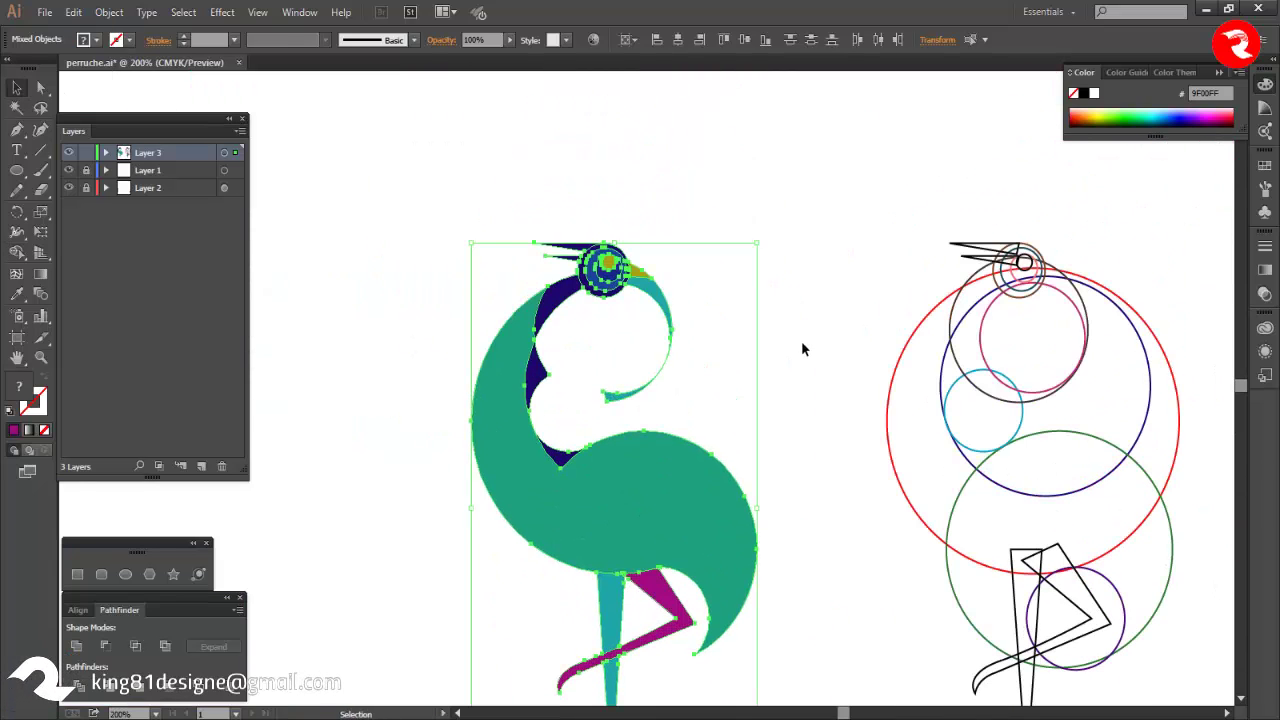
{"action": "left_click", "coordinate": [801, 349]}
{"action": "scroll", "coordinate": [664, 374], "scroll_direction": "up", "scroll_amount": 5}
{"action": "scroll", "coordinate": [701, 425], "scroll_direction": "down", "scroll_amount": 3}
{"action": "scroll", "coordinate": [392, 597], "scroll_direction": "left", "scroll_amount": 1}
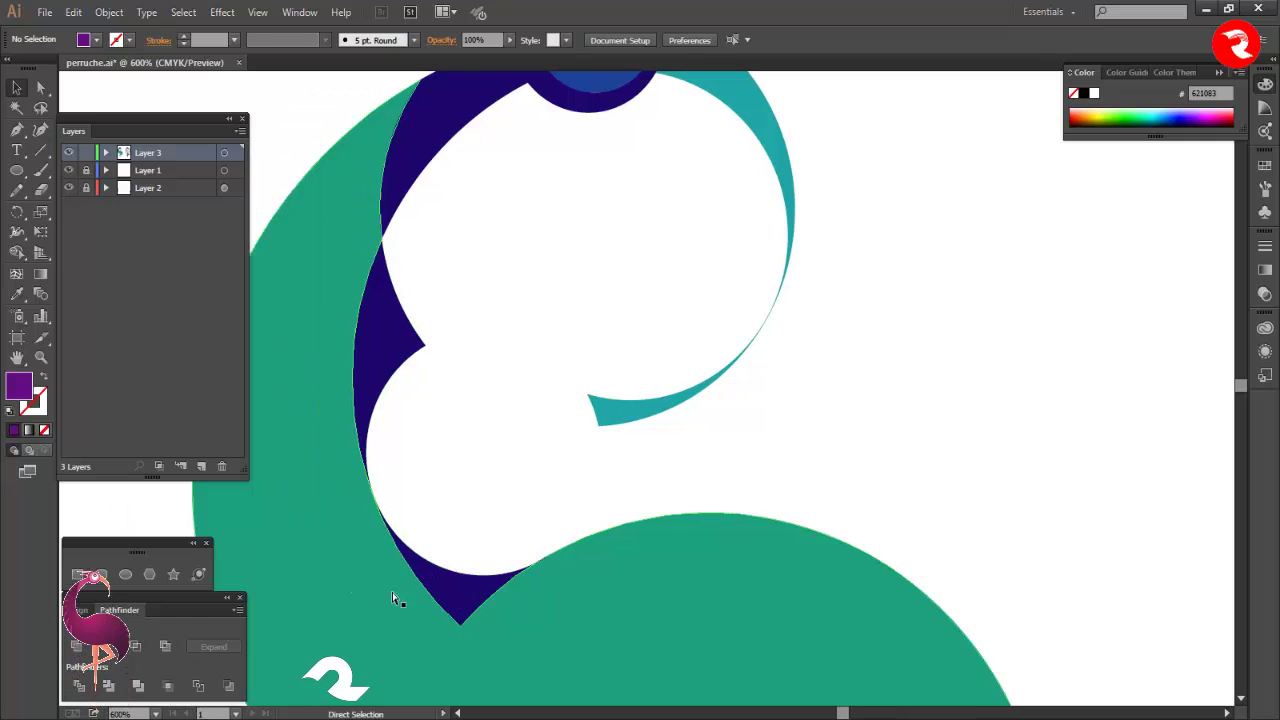
{"action": "scroll", "coordinate": [440, 610], "scroll_direction": "up", "scroll_amount": 5}
{"action": "left_click_drag", "start_coordinate": [770, 465], "coordinate": [735, 457]}
{"action": "left_click", "coordinate": [900, 302]}
{"action": "left_click", "coordinate": [980, 319]}
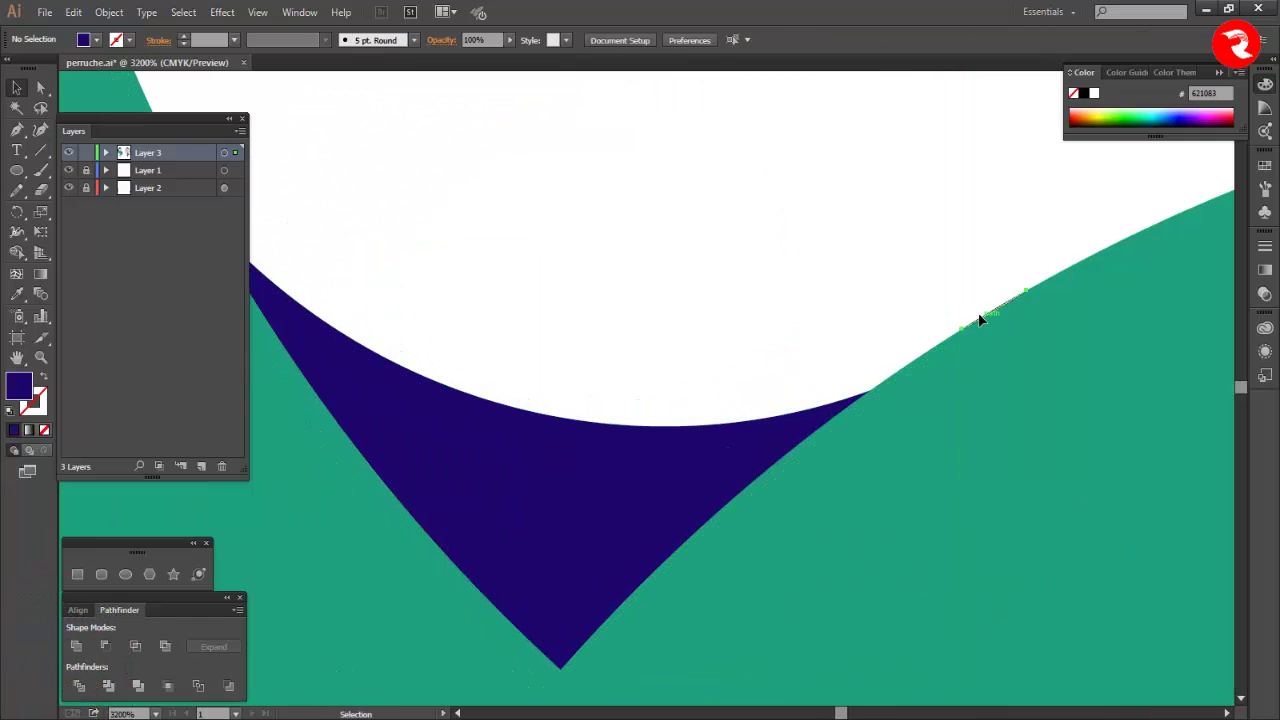
{"action": "left_click", "coordinate": [789, 326]}
- Remove the navy sliver beside the neck and merge the lower one into the body in purple 621083 with Shape Builder
{"action": "scroll", "coordinate": [789, 326], "scroll_direction": "down", "scroll_amount": 2}
{"action": "left_click_drag", "start_coordinate": [789, 326], "coordinate": [779, 483]}
{"action": "scroll", "coordinate": [779, 483], "scroll_direction": "down", "scroll_amount": 1}
{"action": "scroll", "coordinate": [779, 483], "scroll_direction": "up", "scroll_amount": 1}
{"action": "left_click", "coordinate": [16, 252]}
{"action": "scroll", "coordinate": [567, 246], "scroll_direction": "up", "scroll_amount": 2}
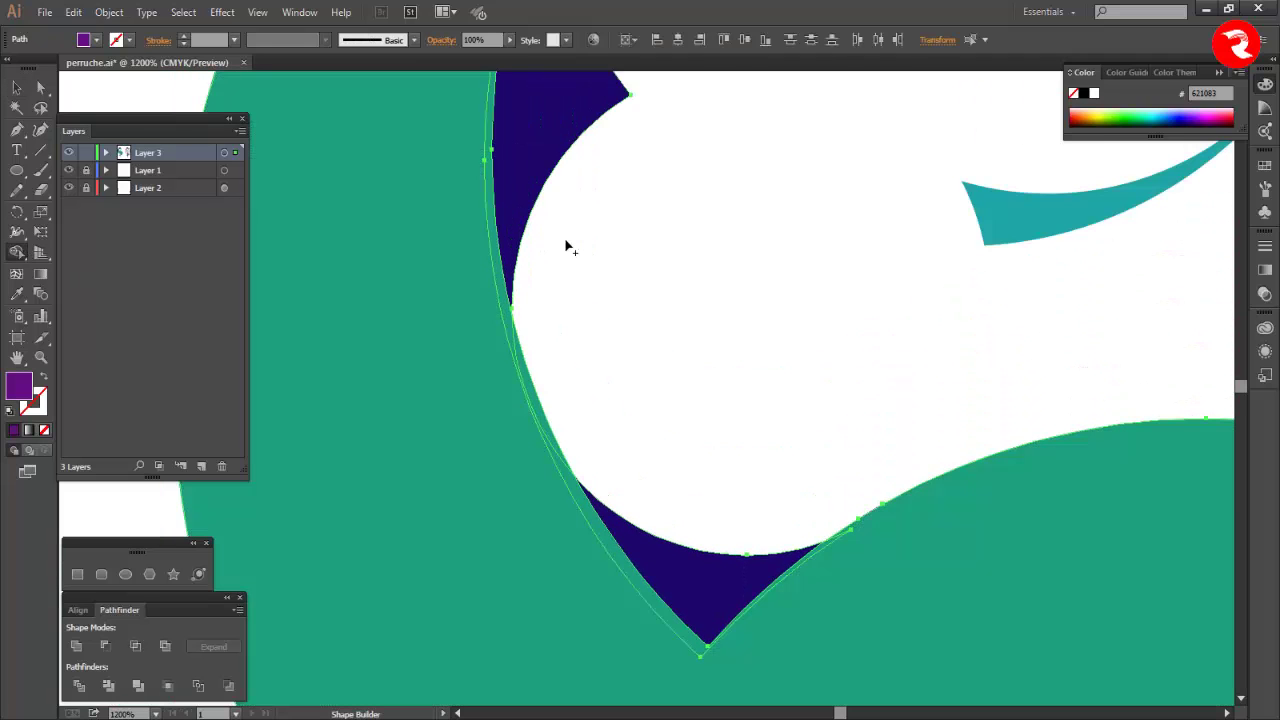
{"action": "left_click", "coordinate": [518, 222], "text": "alt"}
{"action": "left_click_drag", "start_coordinate": [702, 668], "coordinate": [706, 592]}
{"action": "left_click_drag", "start_coordinate": [509, 390], "coordinate": [525, 380]}
{"action": "scroll", "coordinate": [592, 438], "scroll_direction": "down", "scroll_amount": 3}
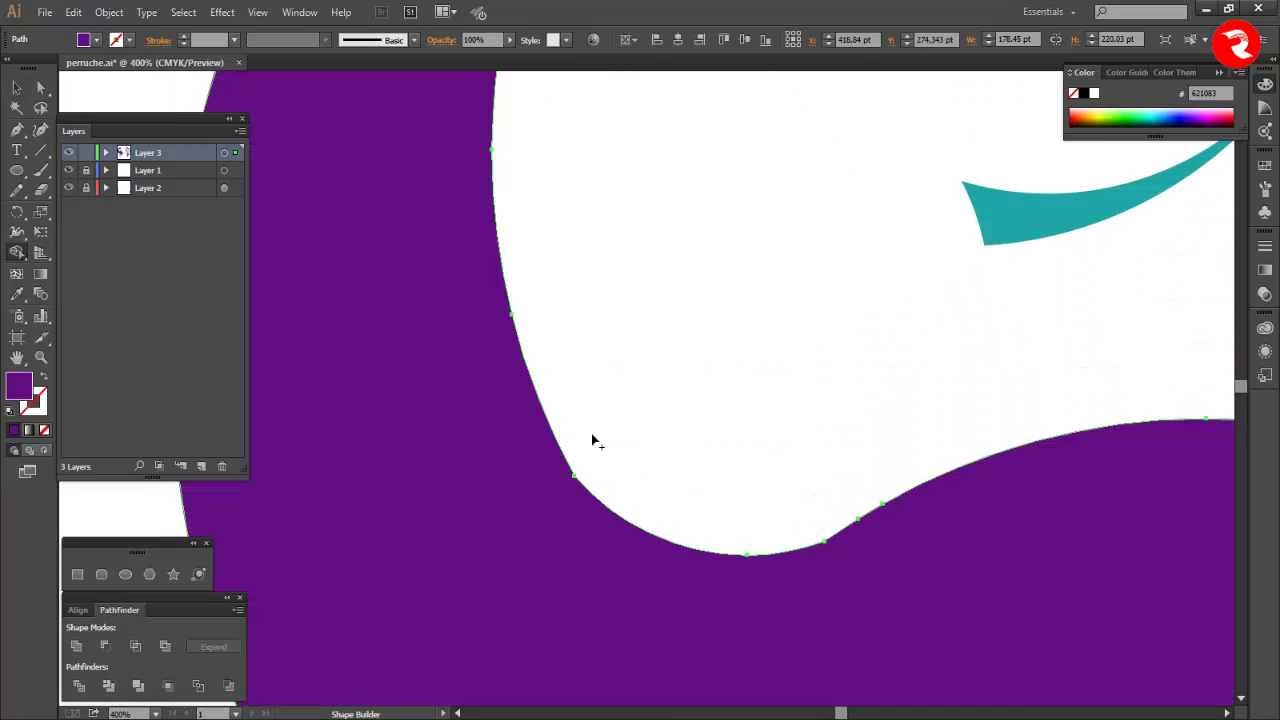
- Reshape the inner curve of the teal beak near its hooked end so it crosses the outer curve
{"action": "key", "text": "v"}
{"action": "left_click", "coordinate": [918, 386]}
{"action": "scroll", "coordinate": [833, 265], "scroll_direction": "up", "scroll_amount": 2}
{"action": "left_click", "coordinate": [740, 562]}
{"action": "left_click", "coordinate": [590, 380]}
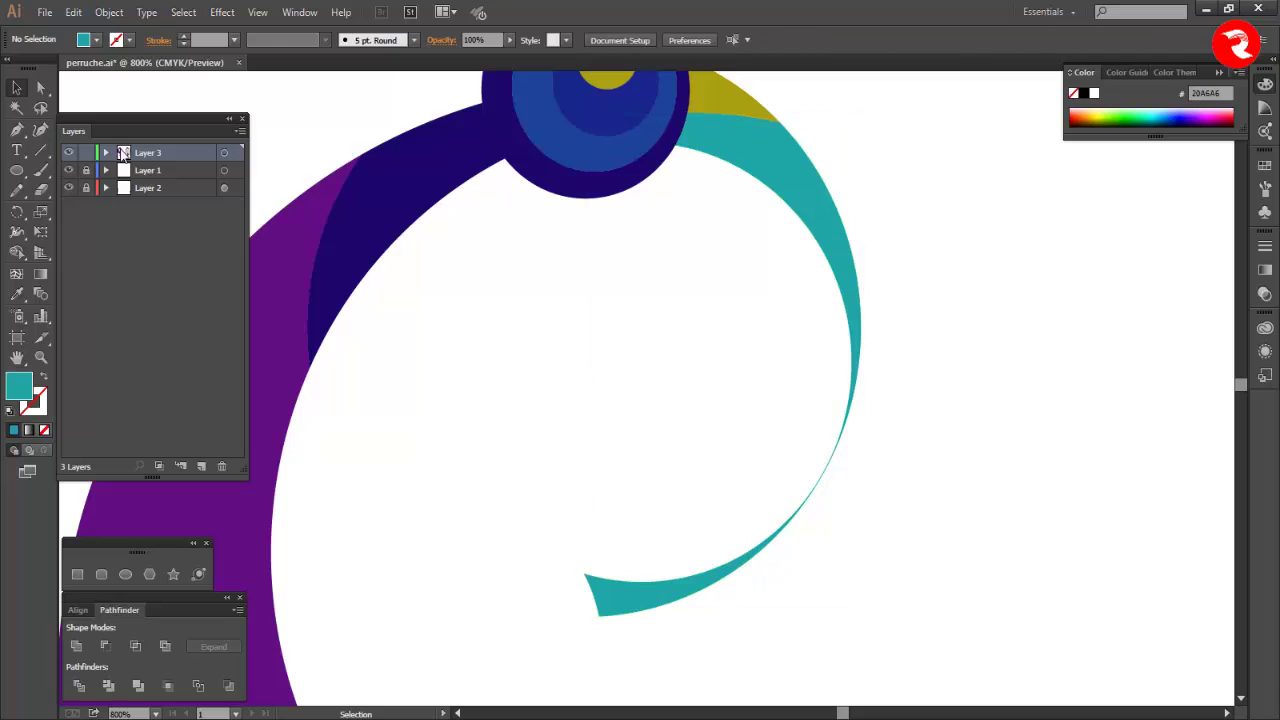
{"action": "left_click", "coordinate": [587, 575]}
{"action": "scroll", "coordinate": [609, 640], "scroll_direction": "up", "scroll_amount": 1}
{"action": "left_click", "coordinate": [590, 628]}
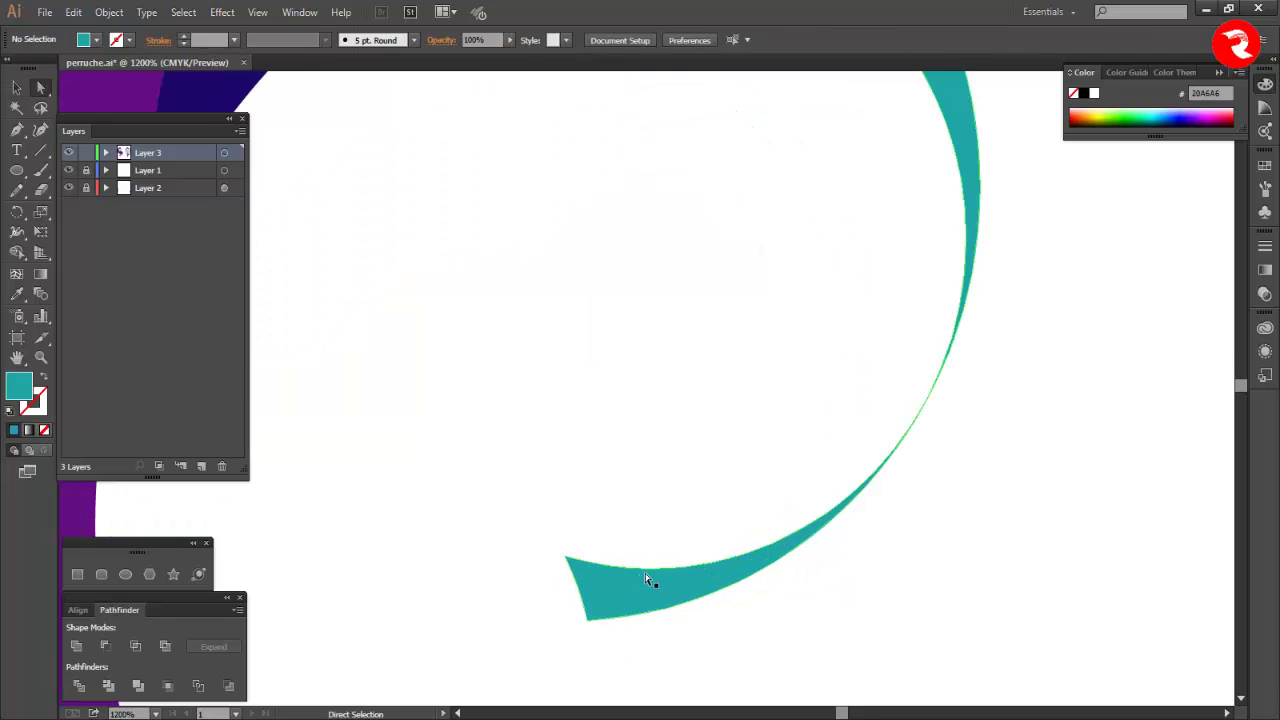
{"action": "left_click", "coordinate": [648, 571]}
{"action": "left_click_drag", "start_coordinate": [825, 569], "coordinate": [838, 572]}
- Divide the teal beak where its curves cross, ungroup the pieces and delete the leftover hooked end
{"action": "left_click", "coordinate": [16, 88]}
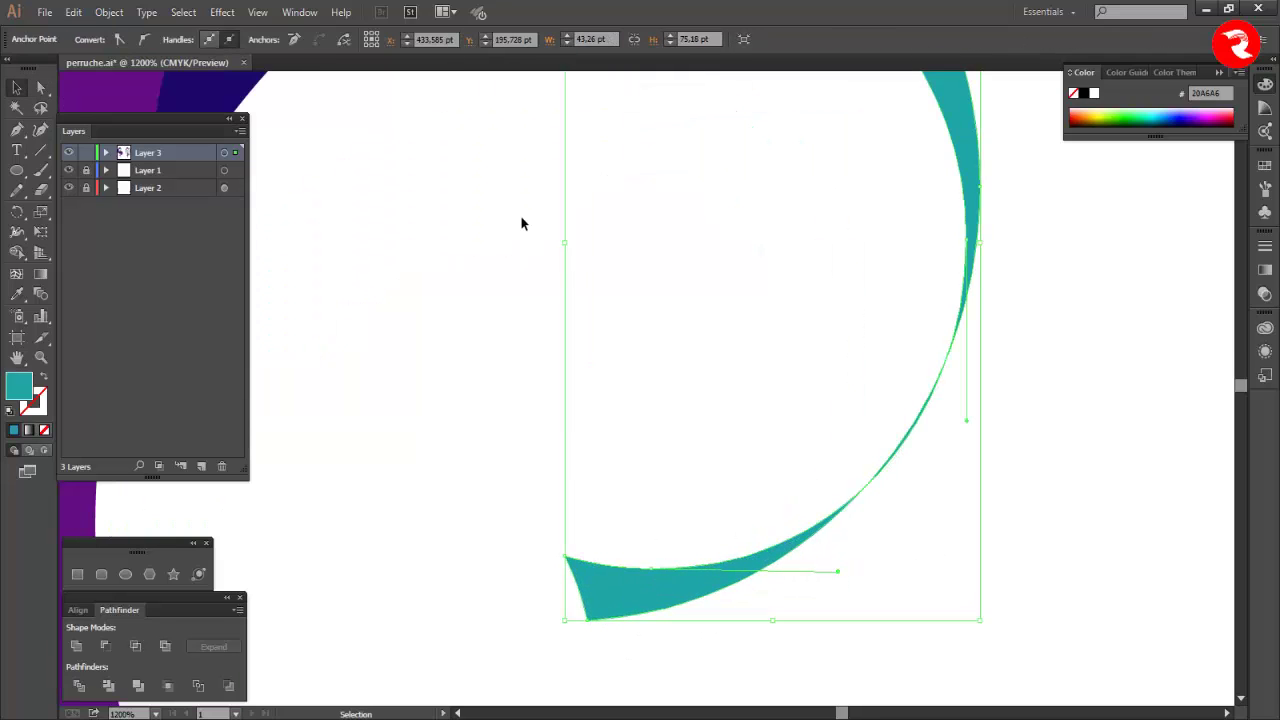
{"action": "left_click", "coordinate": [523, 220]}
{"action": "left_click", "coordinate": [622, 592]}
{"action": "left_click", "coordinate": [79, 686]}
{"action": "right_click", "coordinate": [954, 333]}
{"action": "left_click", "coordinate": [1000, 431]}
{"action": "left_click", "coordinate": [955, 490]}
{"action": "left_click", "coordinate": [804, 536]}
{"action": "key", "text": "Delete"}
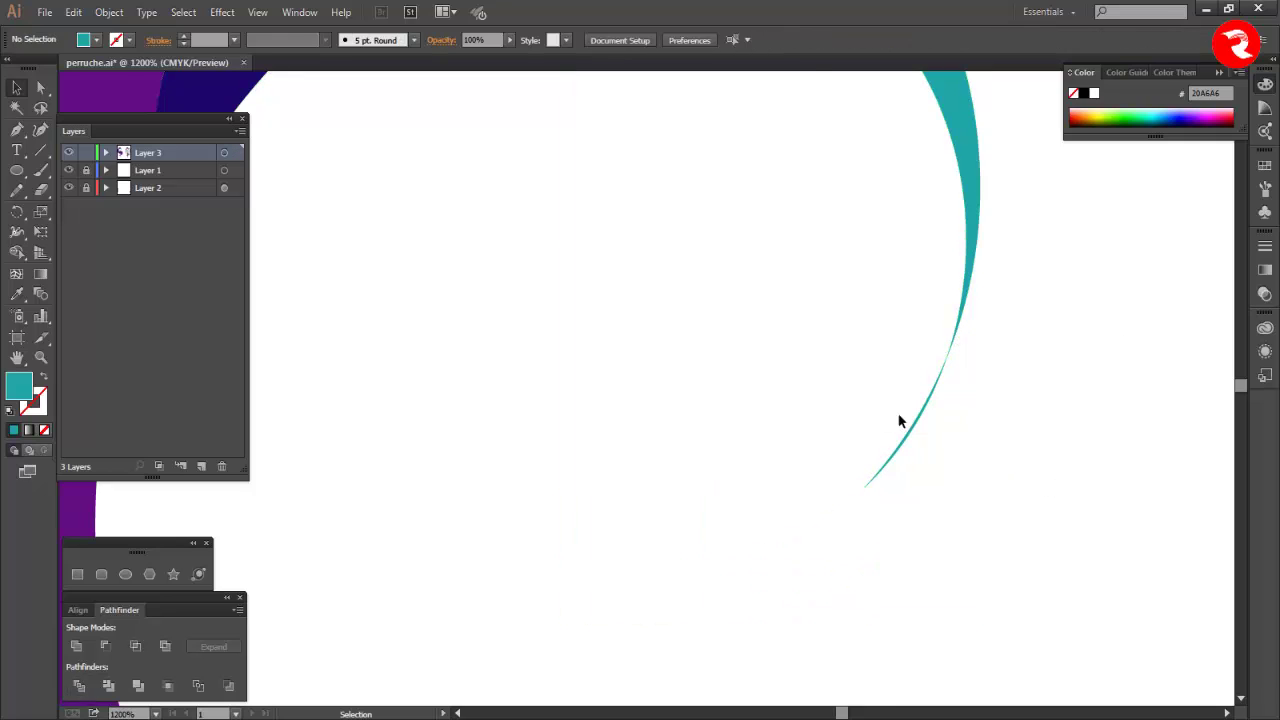
- Move the column of five palette hexagons from outside the artboard to beside the coloured bird
{"action": "scroll", "coordinate": [948, 417], "scroll_direction": "down", "scroll_amount": 5}
{"action": "scroll", "coordinate": [948, 417], "scroll_direction": "down", "scroll_amount": 4}
{"action": "scroll", "coordinate": [948, 417], "scroll_direction": "right", "scroll_amount": 6}
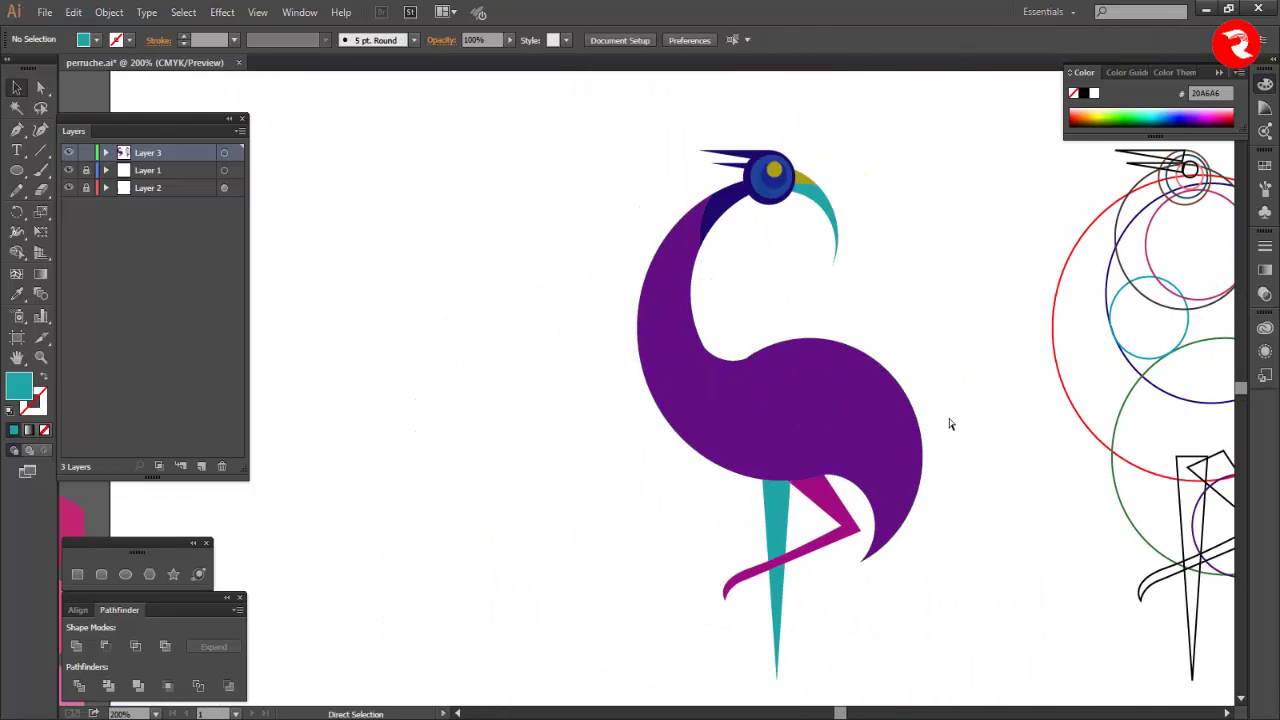
{"action": "scroll", "coordinate": [948, 414], "scroll_direction": "up", "scroll_amount": 1}
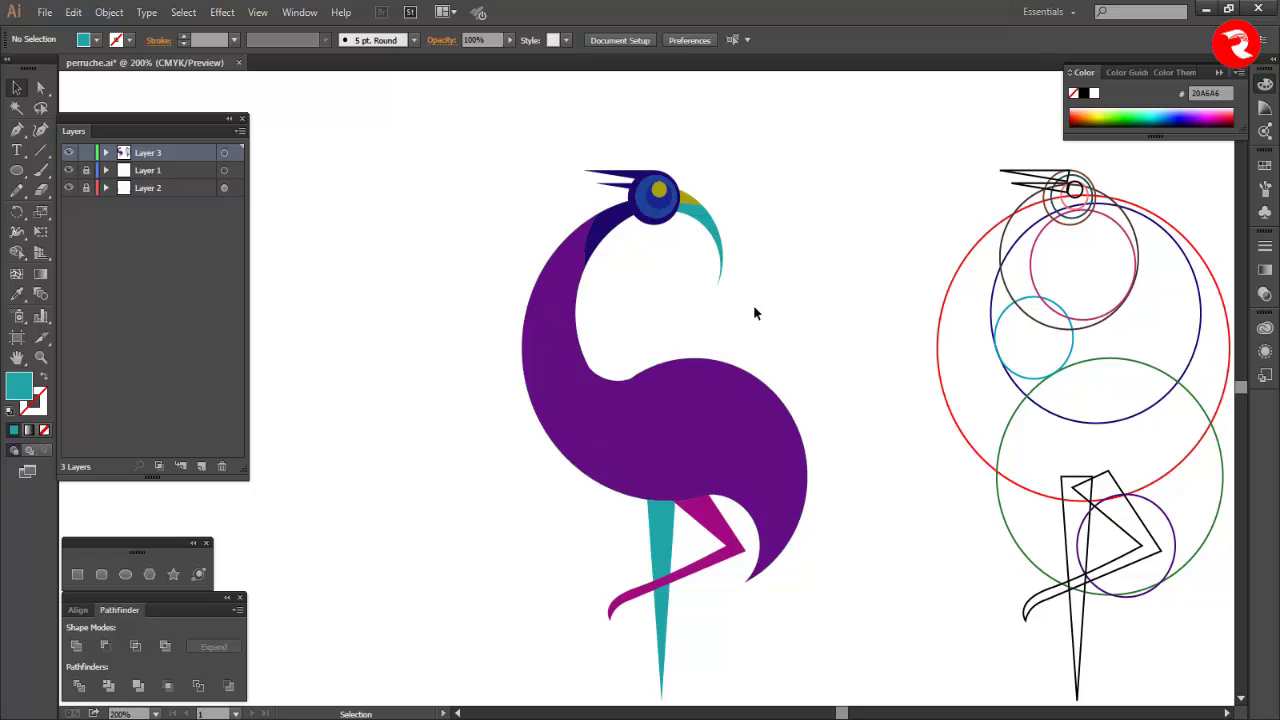
{"action": "scroll", "coordinate": [757, 309], "scroll_direction": "down", "scroll_amount": 1}
{"action": "scroll", "coordinate": [758, 312], "scroll_direction": "left", "scroll_amount": 8}
{"action": "scroll", "coordinate": [758, 312], "scroll_direction": "down", "scroll_amount": 4}
{"action": "scroll", "coordinate": [758, 312], "scroll_direction": "right", "scroll_amount": 2}
{"action": "left_click_drag", "start_coordinate": [321, 400], "coordinate": [270, 703]}
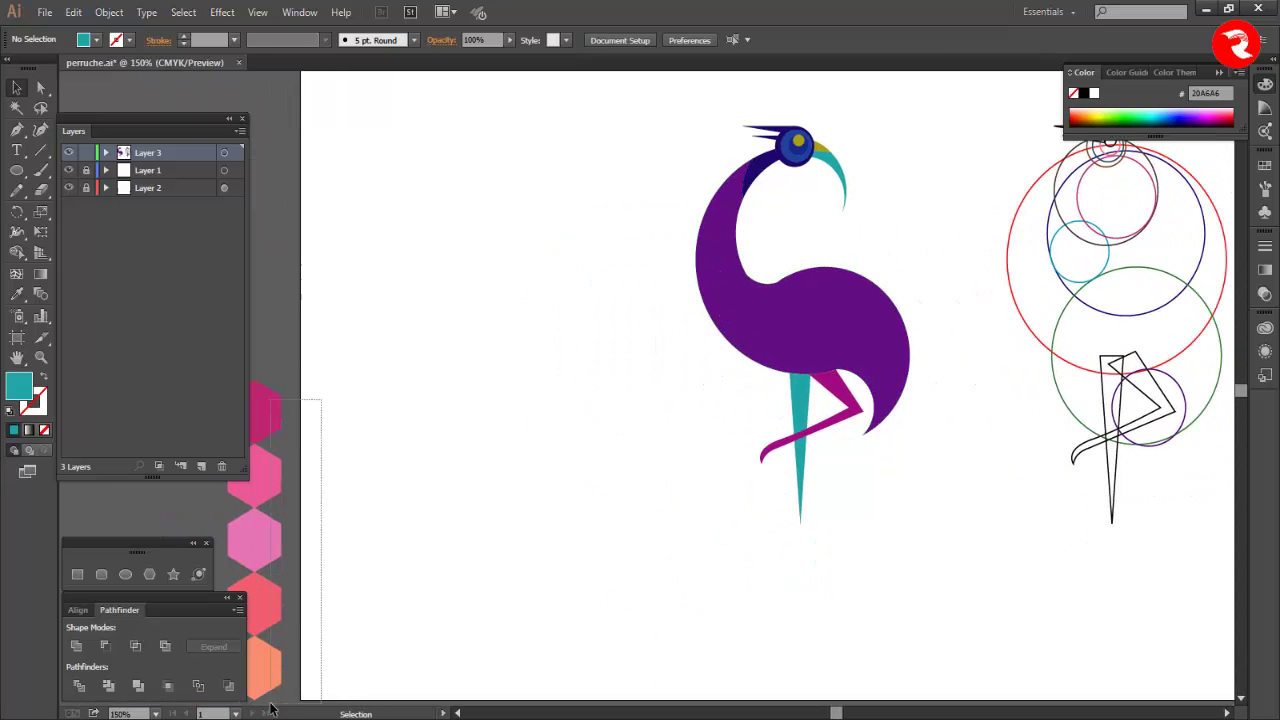
{"action": "left_click_drag", "start_coordinate": [327, 402], "coordinate": [270, 669]}
{"action": "left_click_drag", "start_coordinate": [260, 664], "coordinate": [591, 440]}
{"action": "scroll", "coordinate": [806, 498], "scroll_direction": "up", "scroll_amount": 5}
{"action": "scroll", "coordinate": [806, 498], "scroll_direction": "up", "scroll_amount": 1}
{"action": "scroll", "coordinate": [800, 496], "scroll_direction": "right", "scroll_amount": 4}
{"action": "scroll", "coordinate": [870, 348], "scroll_direction": "up", "scroll_amount": 4}
{"action": "left_click", "coordinate": [870, 348]}
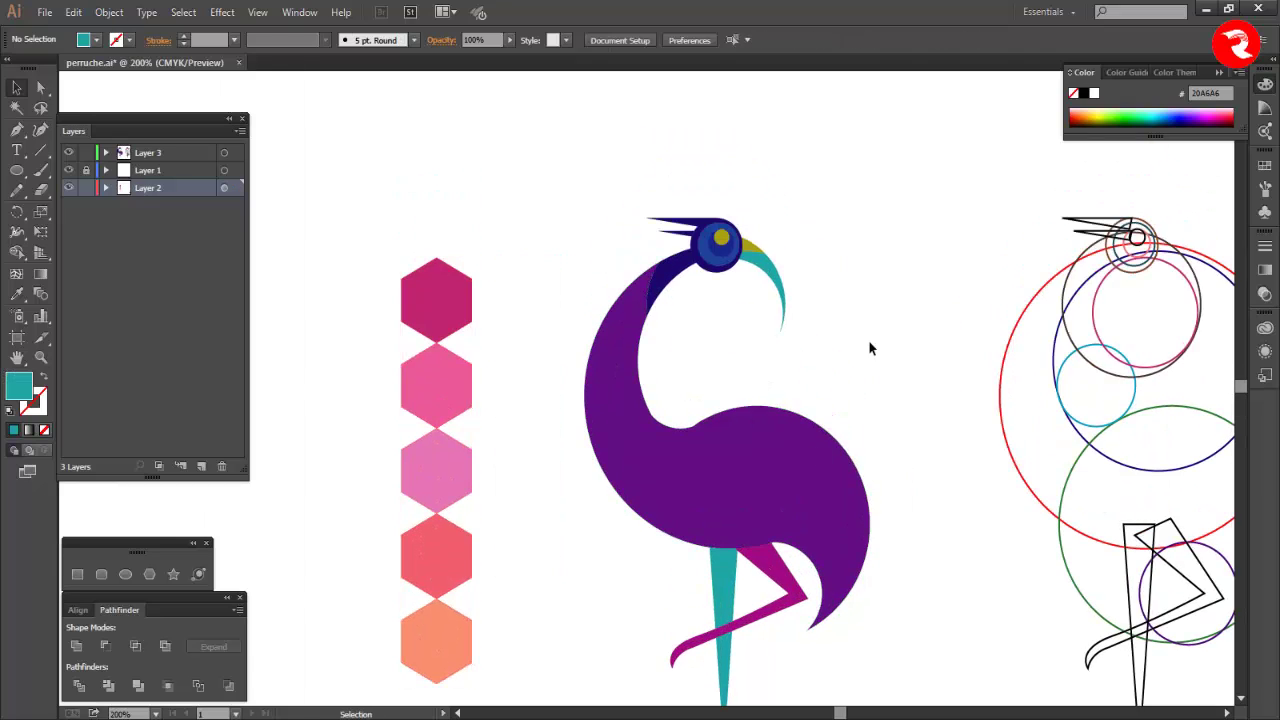
- Fill the circle around the bird's pupil with white
{"action": "left_click", "coordinate": [727, 255]}
{"action": "left_click", "coordinate": [1094, 93]}
{"action": "left_click", "coordinate": [880, 185]}
- Give the bird's pupil a radial white-to-black gradient fill
{"action": "left_click", "coordinate": [722, 239]}
{"action": "left_click", "coordinate": [1265, 270]}
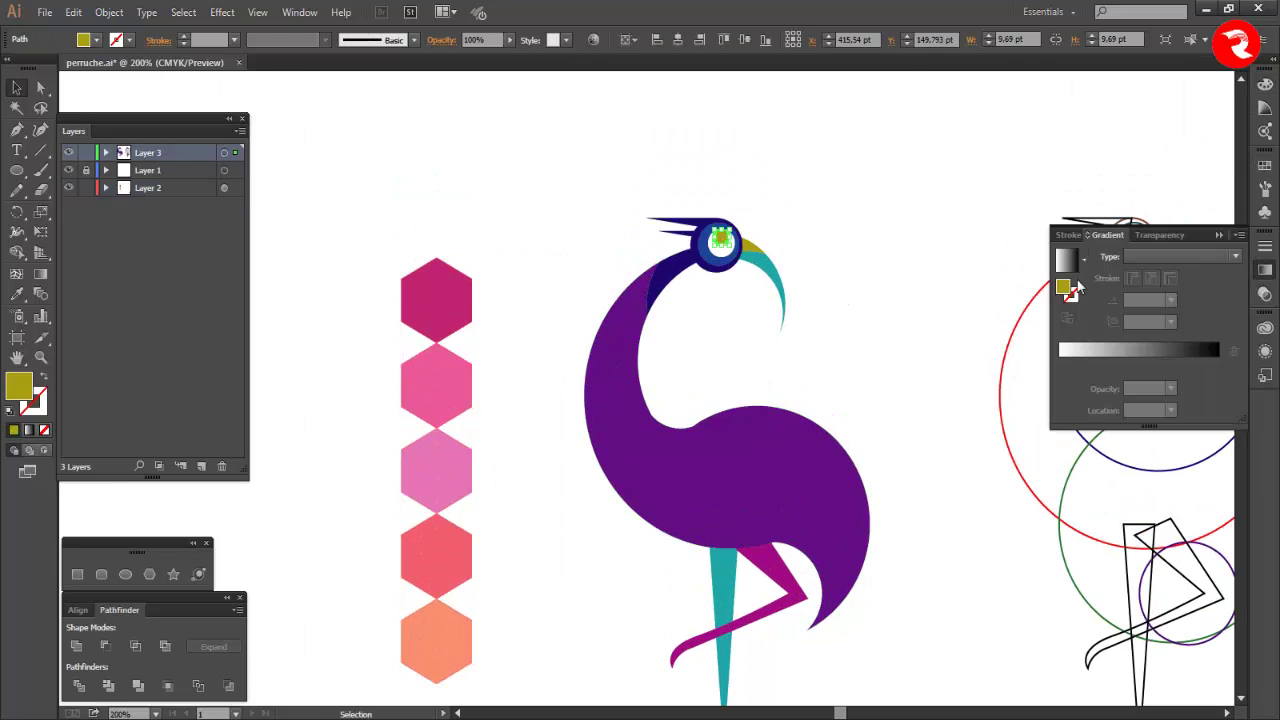
{"action": "left_click", "coordinate": [1067, 261]}
{"action": "left_click", "coordinate": [1235, 257]}
{"action": "left_click", "coordinate": [1153, 291]}
{"action": "left_click", "coordinate": [880, 250]}
{"action": "left_click", "coordinate": [1217, 236]}
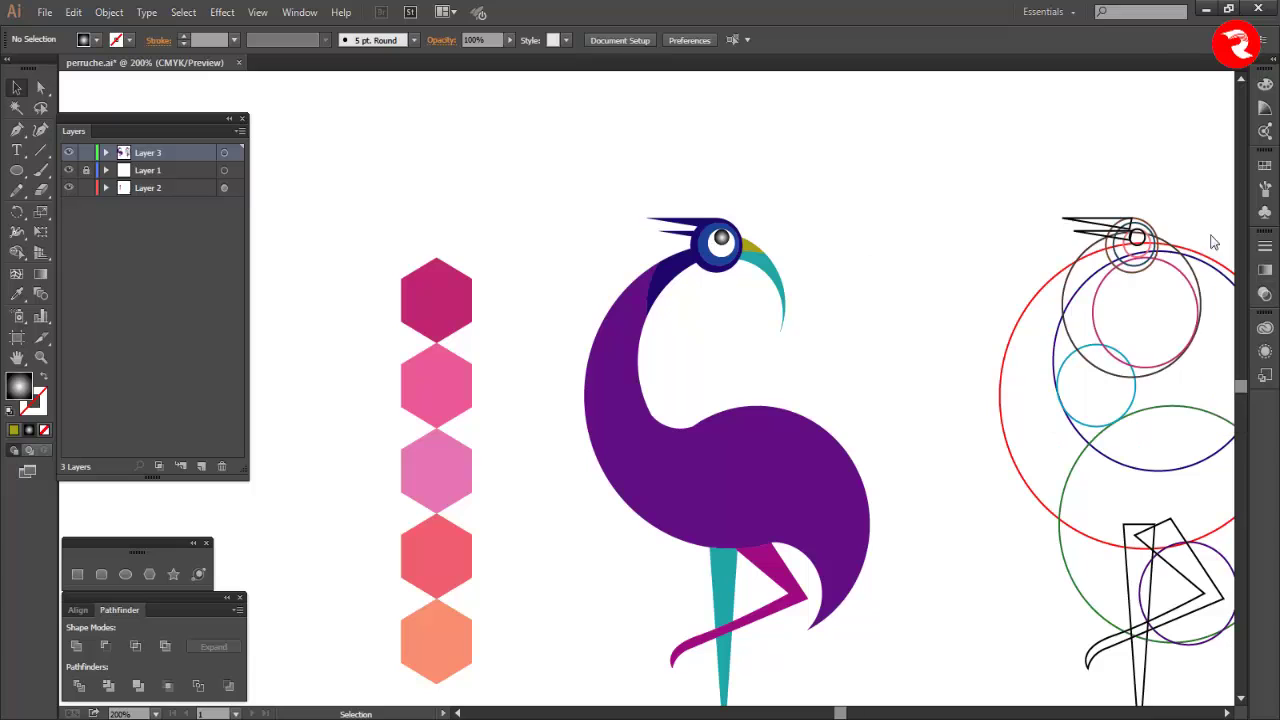
- Fill the beak with the palette's orange and try the palette's coral on the upper neck patch
{"action": "left_click", "coordinate": [776, 290]}
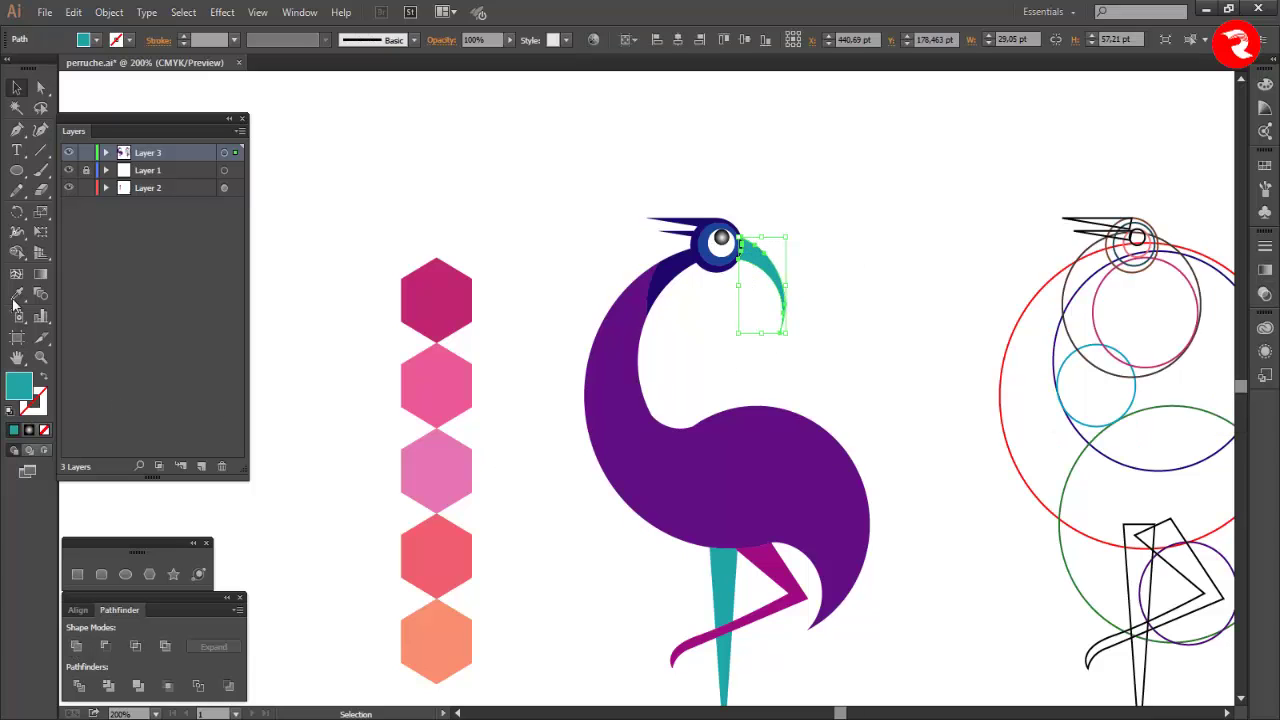
{"action": "left_click", "coordinate": [450, 630]}
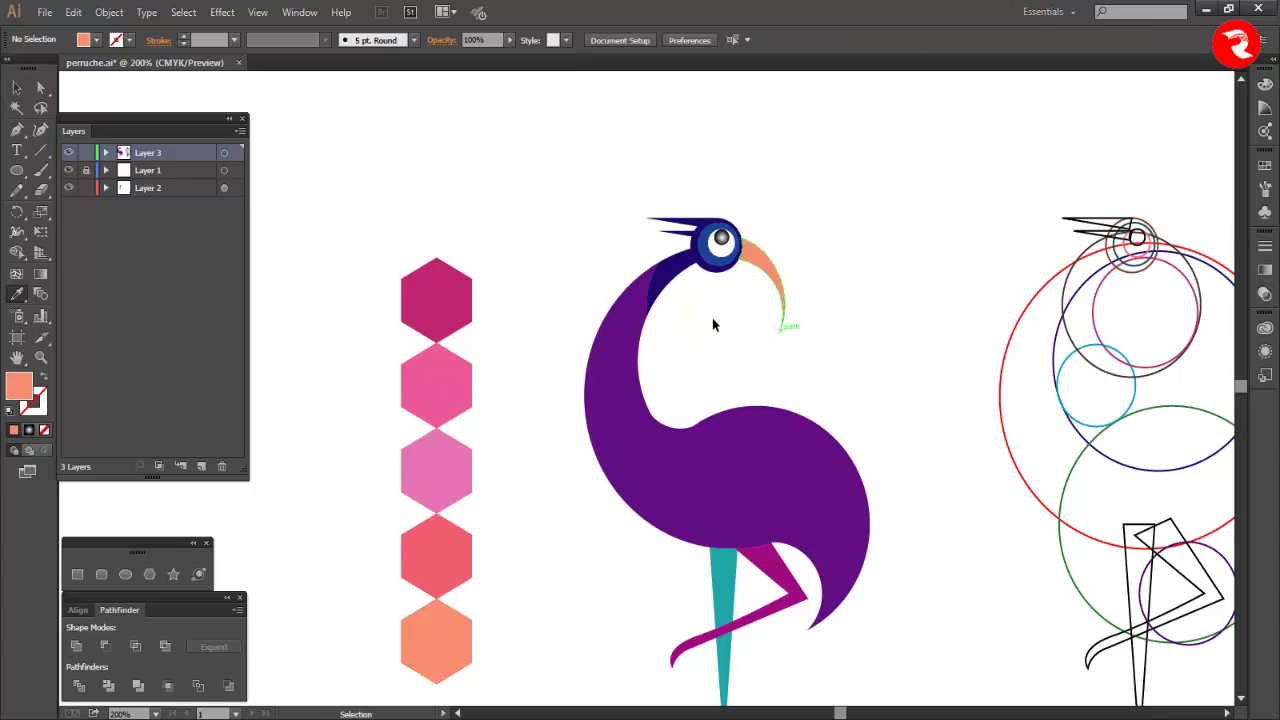
{"action": "left_click", "coordinate": [662, 285], "text": "ctrl"}
{"action": "left_click", "coordinate": [444, 378]}
{"action": "left_click", "coordinate": [452, 560]}
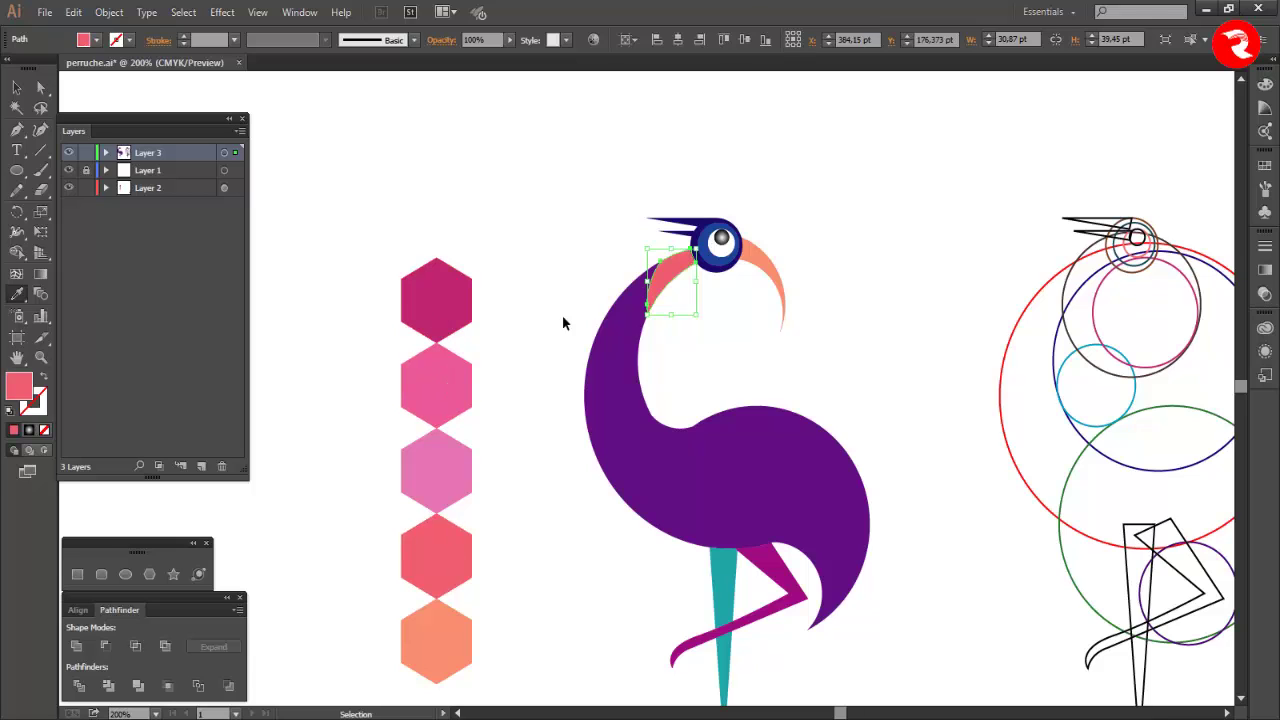
- Fill the body and the upper neck patch with the palette's dark magenta
{"action": "left_click", "coordinate": [606, 362], "text": "ctrl"}
{"action": "left_click", "coordinate": [449, 312]}
{"action": "left_click", "coordinate": [915, 361], "text": "ctrl"}
{"action": "left_click", "coordinate": [671, 276], "text": "ctrl"}
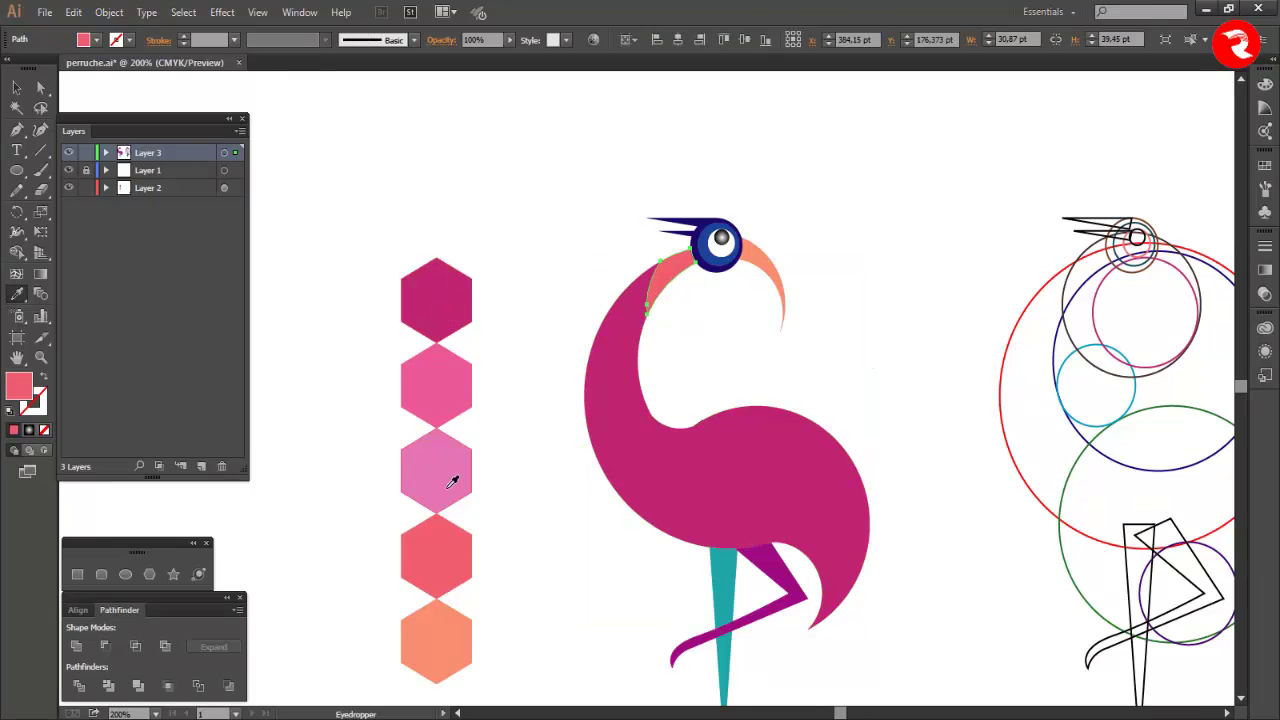
{"action": "left_click", "coordinate": [447, 312]}
{"action": "left_click", "coordinate": [860, 358], "text": "ctrl"}
- Fill the head's outer ring with the palette's coral and its inner ring with the light pink
{"action": "scroll", "coordinate": [746, 230], "scroll_direction": "up", "scroll_amount": 1}
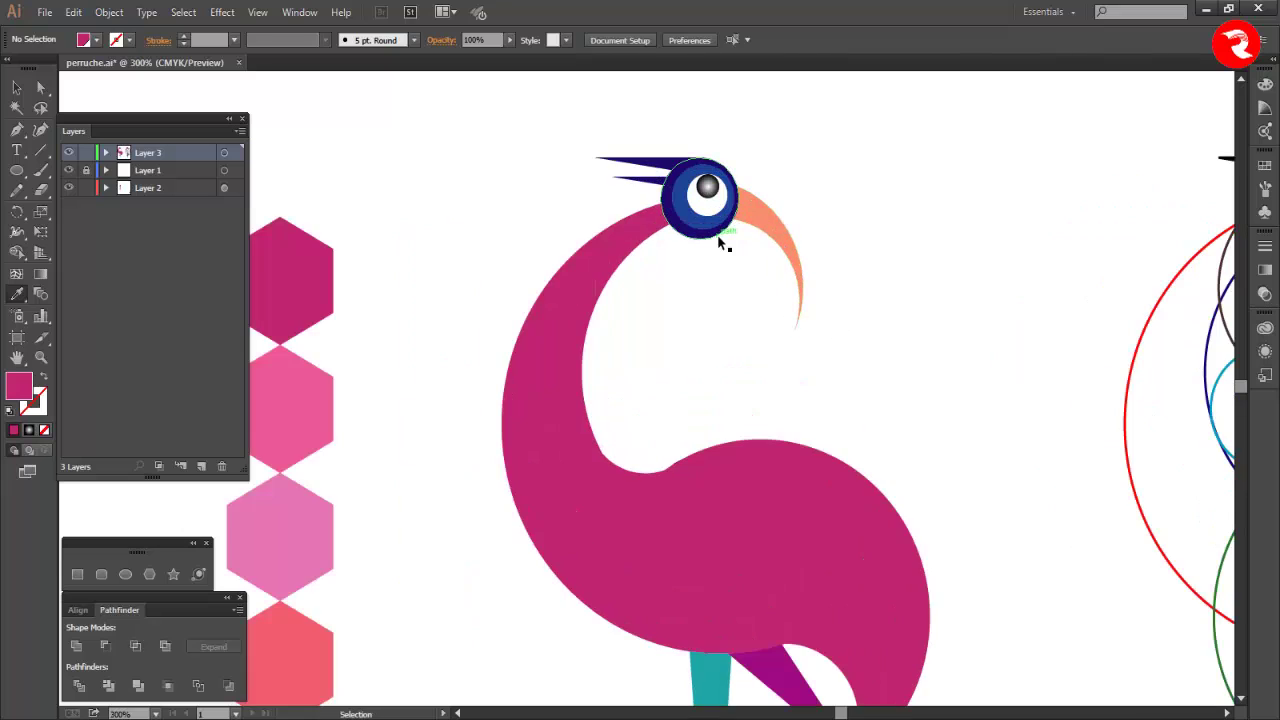
{"action": "left_click", "coordinate": [716, 236], "text": "ctrl"}
{"action": "scroll", "coordinate": [440, 462], "scroll_direction": "down", "scroll_amount": 1}
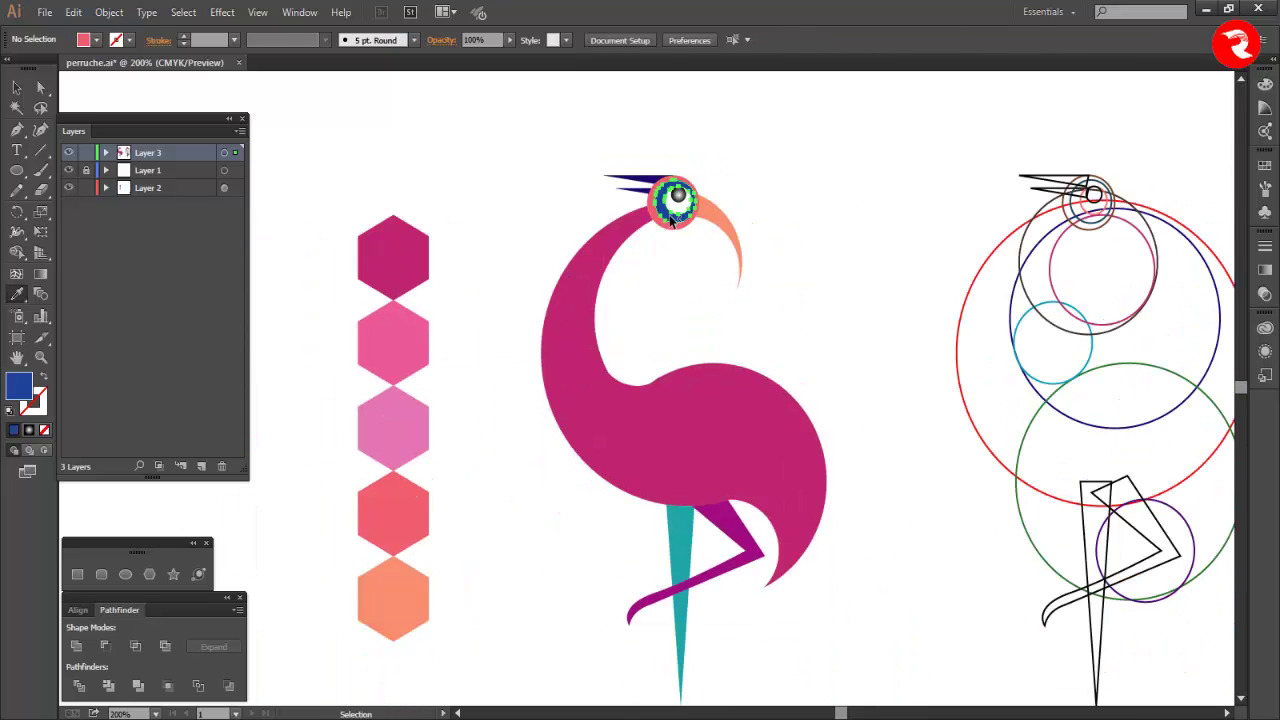
{"action": "left_click", "coordinate": [404, 455]}
{"action": "left_click", "coordinate": [485, 300], "text": "ctrl"}
{"action": "left_click", "coordinate": [672, 219], "text": "ctrl"}
{"action": "left_click", "coordinate": [426, 422]}
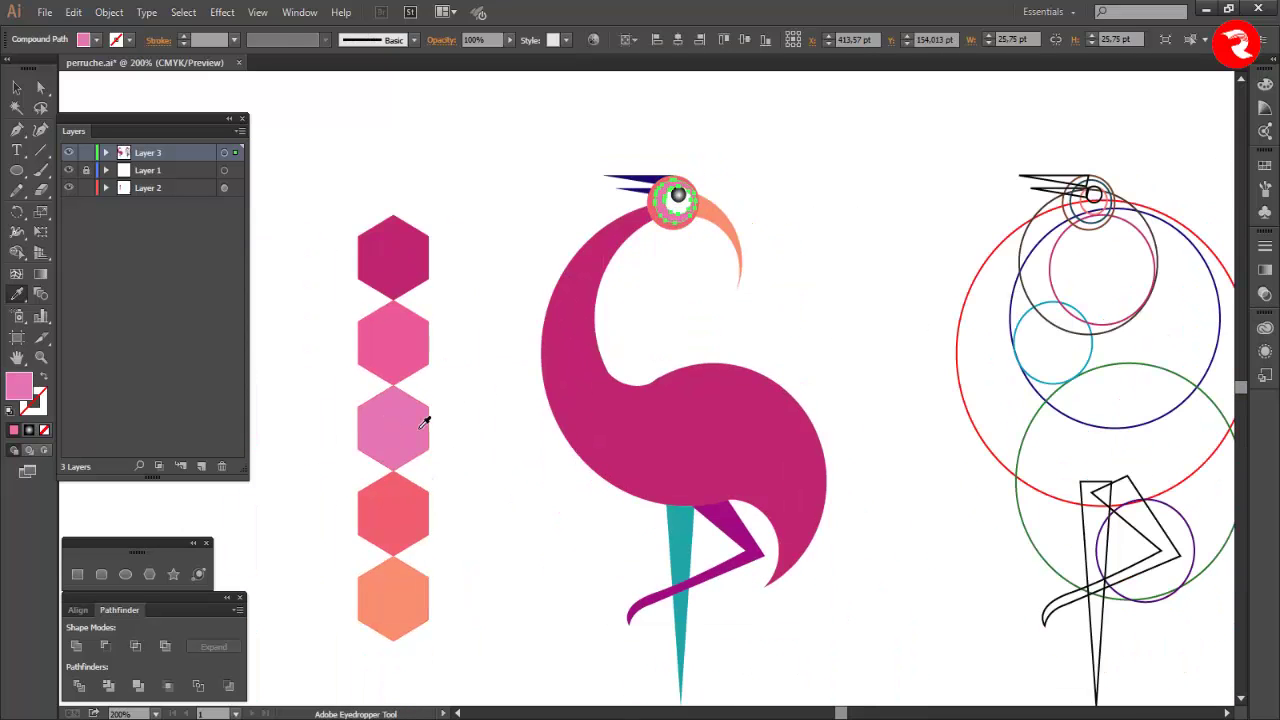
{"action": "left_click", "coordinate": [835, 357], "text": "ctrl"}
- Fill the straight leg and the bent leg with the palette's orange
{"action": "scroll", "coordinate": [800, 385], "scroll_direction": "down", "scroll_amount": 1}
{"action": "left_click", "coordinate": [684, 472], "text": "ctrl"}
{"action": "left_click", "coordinate": [686, 577], "text": "ctrl"}
{"action": "left_click", "coordinate": [683, 500]}
{"action": "left_click", "coordinate": [742, 522], "text": "ctrl"}
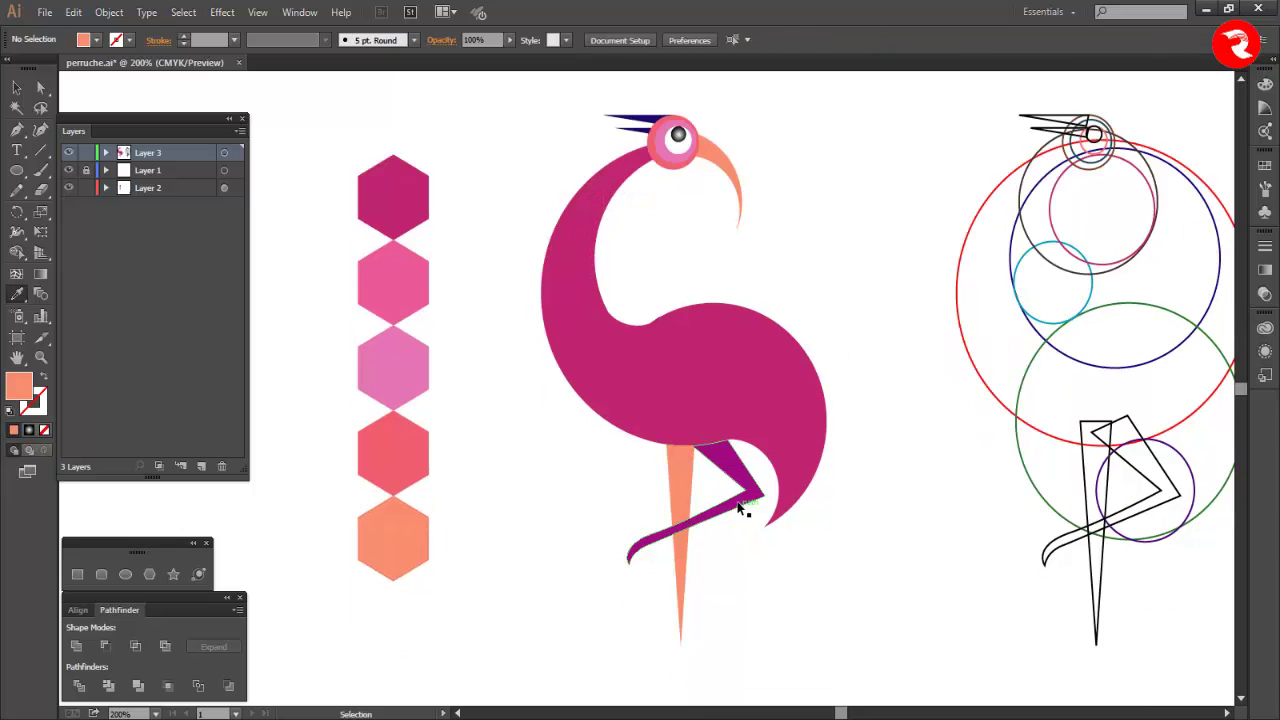
{"action": "left_click", "coordinate": [744, 502], "text": "ctrl"}
{"action": "left_click", "coordinate": [398, 523]}
{"action": "left_click", "coordinate": [858, 509], "text": "ctrl"}
- Fill both crest feathers with the pink of the palette's second hexagon
{"action": "scroll", "coordinate": [860, 480], "scroll_direction": "up", "scroll_amount": 1}
{"action": "left_click", "coordinate": [640, 179], "text": "ctrl"}
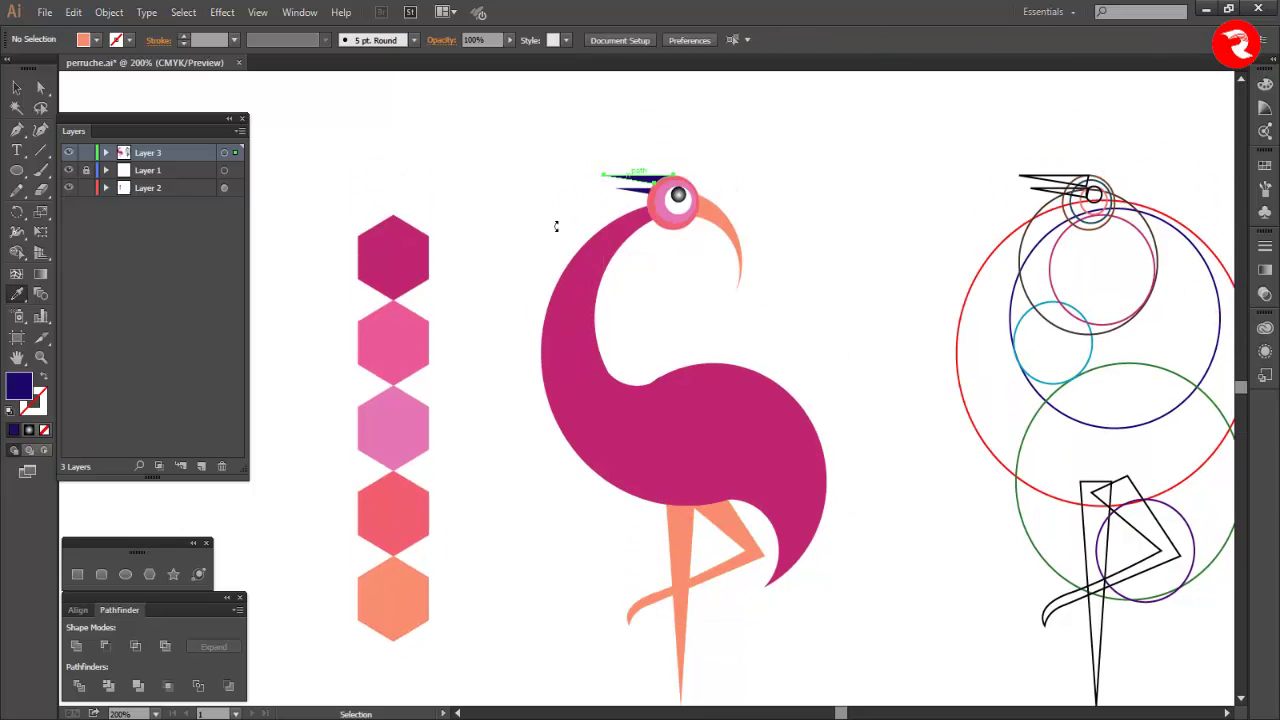
{"action": "left_click", "coordinate": [415, 330]}
{"action": "left_click", "coordinate": [490, 280], "text": "ctrl"}
{"action": "left_click", "coordinate": [637, 190], "text": "ctrl"}
{"action": "left_click", "coordinate": [645, 180]}
{"action": "left_click", "coordinate": [864, 364], "text": "ctrl"}
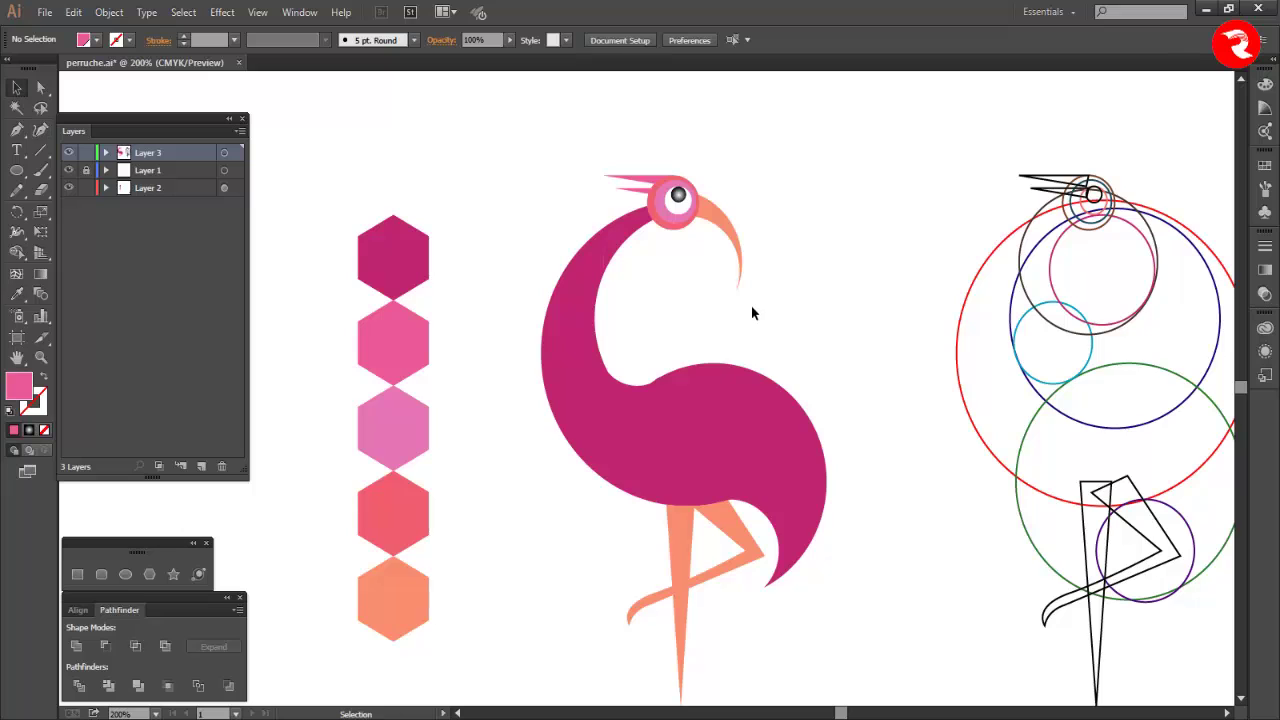
- Set the opacity of the upper neck patch to 90%
{"action": "scroll", "coordinate": [752, 313], "scroll_direction": "down", "scroll_amount": 1}
{"action": "scroll", "coordinate": [752, 313], "scroll_direction": "up", "scroll_amount": 2}
{"action": "scroll", "coordinate": [752, 313], "scroll_direction": "down", "scroll_amount": 1}
{"action": "left_click", "coordinate": [621, 235]}
{"action": "left_click_drag", "start_coordinate": [494, 39], "coordinate": [455, 45]}
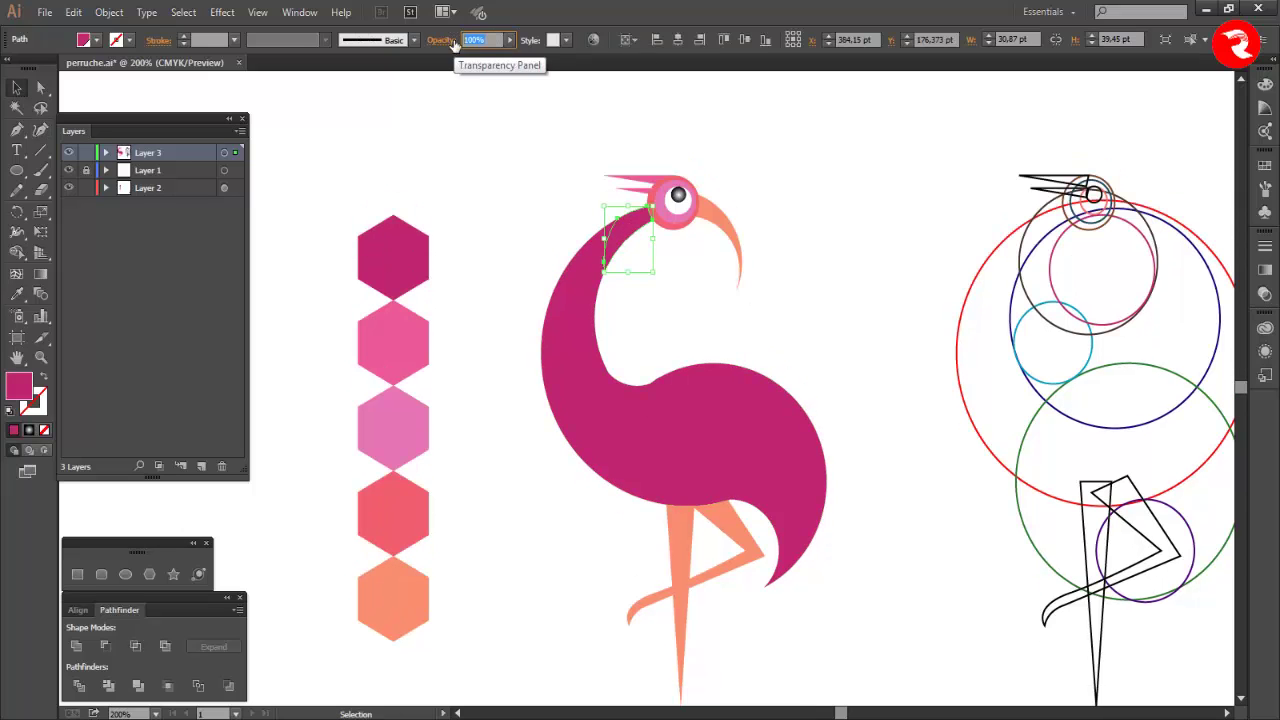
{"action": "type", "text": "90"}
{"action": "key", "text": "Return"}
{"action": "left_click", "coordinate": [529, 192]}
- Examine the coloured bird as a whole and its head up close
{"action": "scroll", "coordinate": [831, 366], "scroll_direction": "down", "scroll_amount": 1}
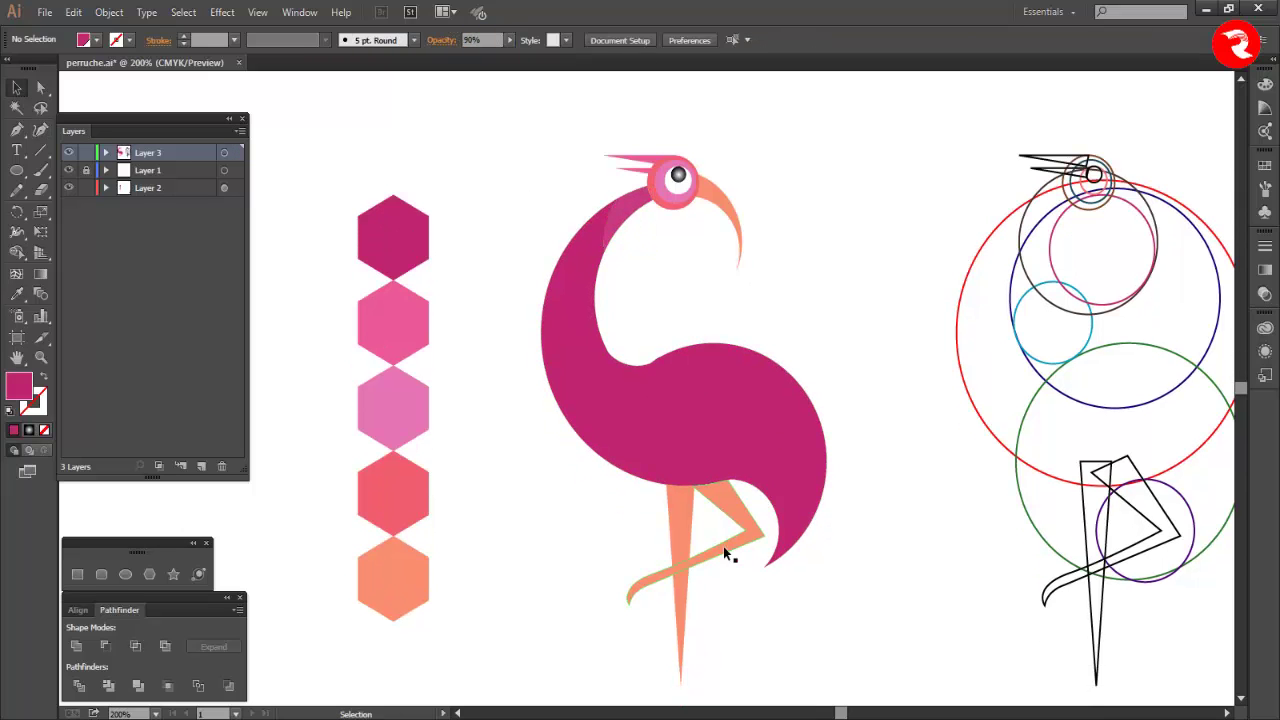
{"action": "scroll", "coordinate": [725, 551], "scroll_direction": "down", "scroll_amount": 1}
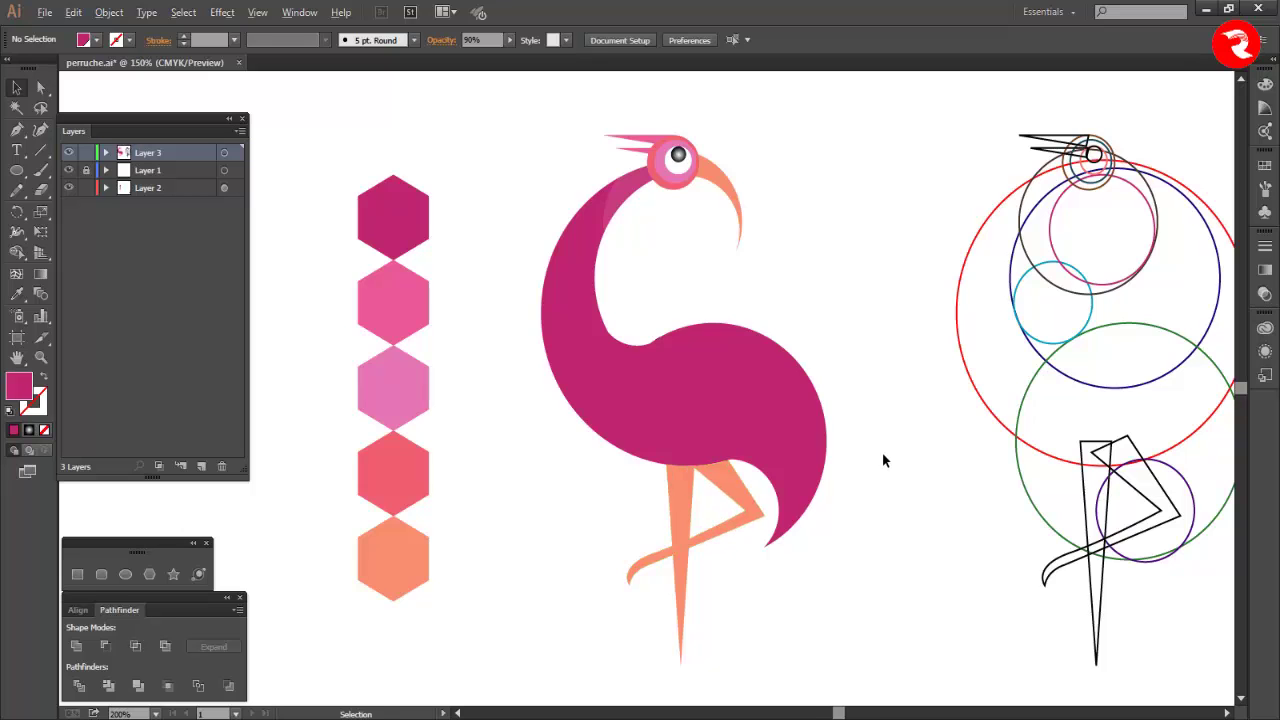
{"action": "scroll", "coordinate": [882, 452], "scroll_direction": "down", "scroll_amount": 1}
{"action": "scroll", "coordinate": [882, 452], "scroll_direction": "up", "scroll_amount": 1}
{"action": "scroll", "coordinate": [705, 256], "scroll_direction": "up", "scroll_amount": 3}
{"action": "scroll", "coordinate": [759, 292], "scroll_direction": "down", "scroll_amount": 1}
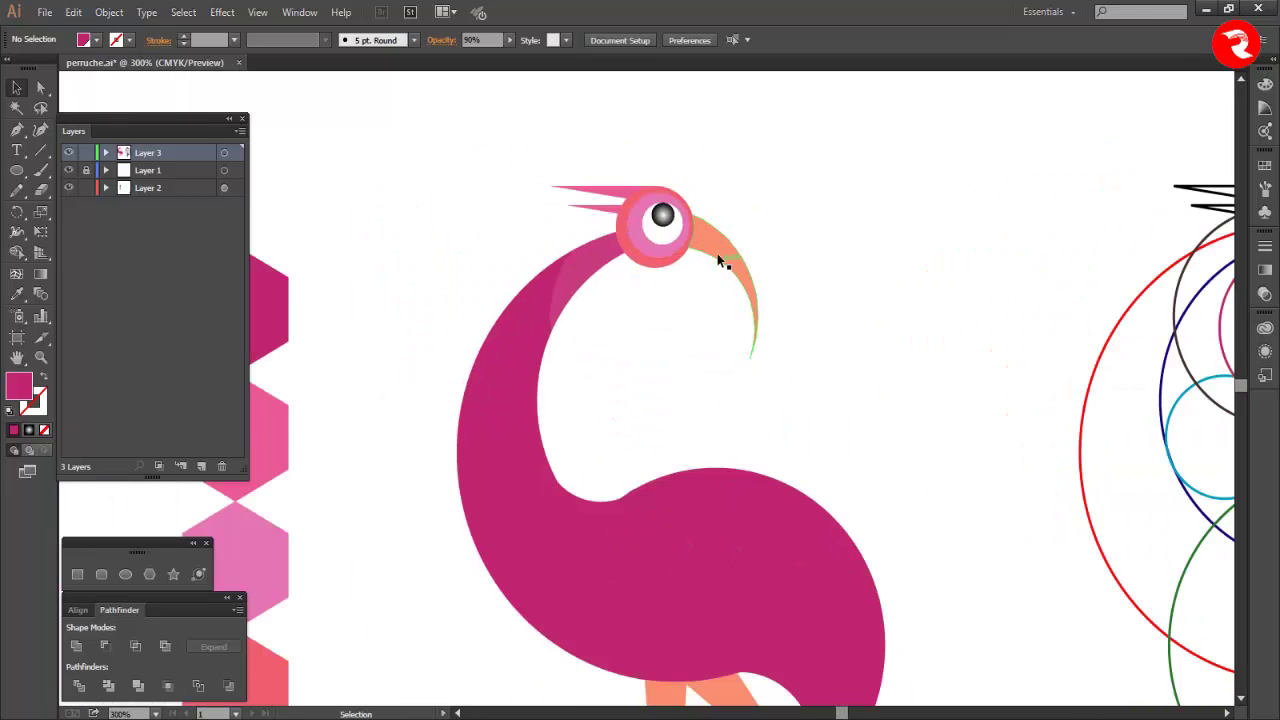
{"action": "scroll", "coordinate": [755, 271], "scroll_direction": "down", "scroll_amount": 1}
{"action": "scroll", "coordinate": [783, 343], "scroll_direction": "down", "scroll_amount": 1}
{"action": "scroll", "coordinate": [783, 343], "scroll_direction": "down", "scroll_amount": 2}
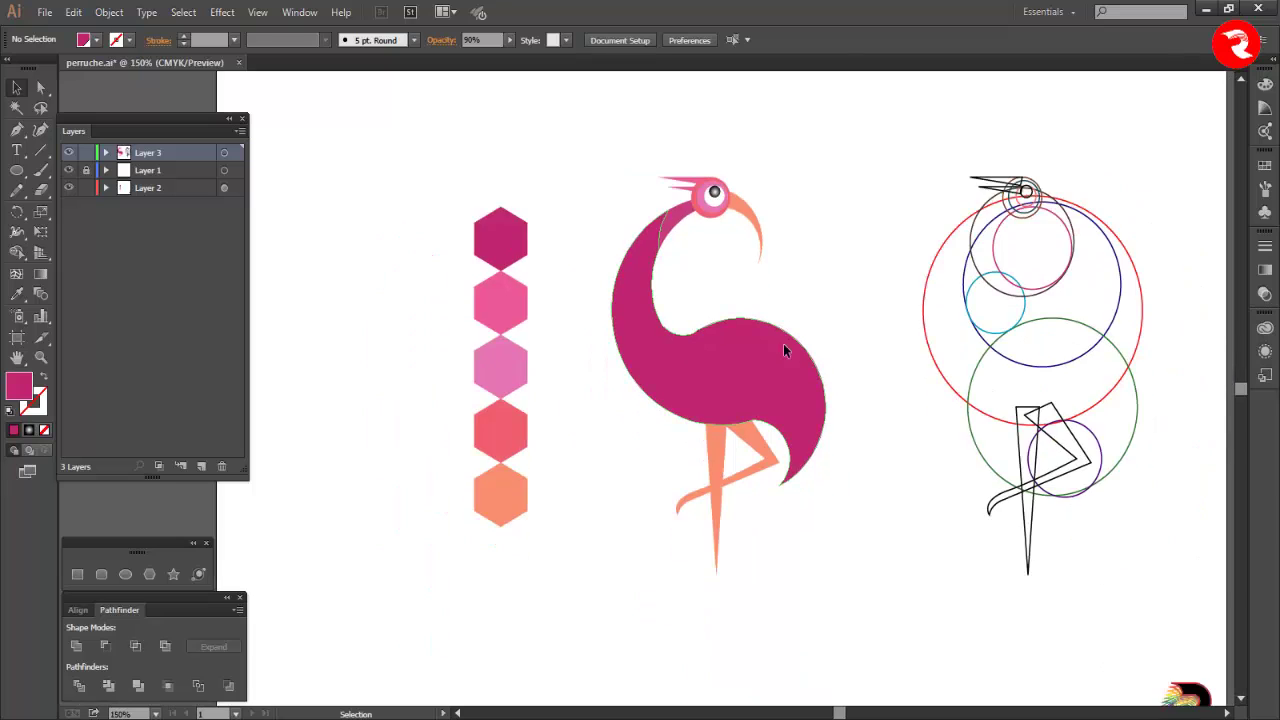
- Try the palette's dark magenta on both crest feathers
{"action": "scroll", "coordinate": [729, 252], "scroll_direction": "up", "scroll_amount": 4}
{"action": "left_click", "coordinate": [650, 280]}
{"action": "left_click", "coordinate": [300, 385]}
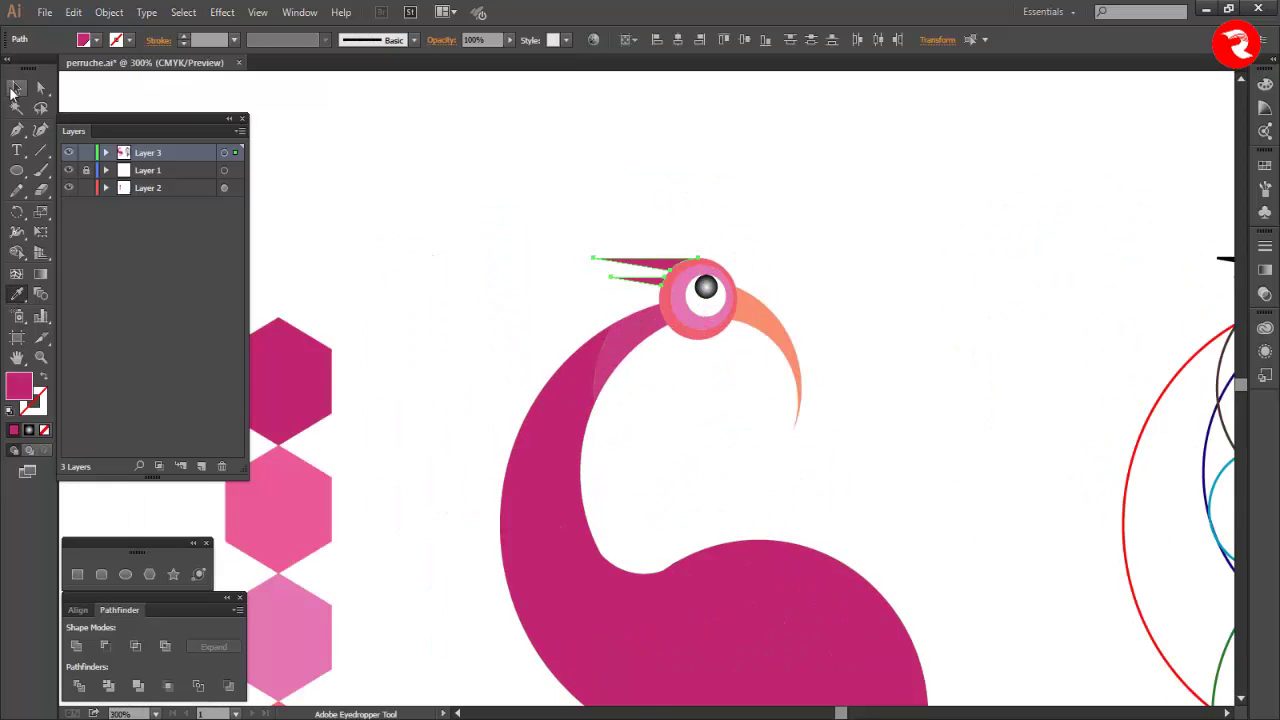
{"action": "left_click", "coordinate": [16, 88]}
{"action": "left_click", "coordinate": [819, 398]}
{"action": "scroll", "coordinate": [819, 398], "scroll_direction": "left", "scroll_amount": 1}
- Fill the head's outer ring with the palette's dark magenta
{"action": "left_click", "coordinate": [742, 297]}
{"action": "left_click", "coordinate": [18, 297]}
{"action": "left_click", "coordinate": [350, 385]}
{"action": "scroll", "coordinate": [810, 432], "scroll_direction": "down", "scroll_amount": 1}
{"action": "left_click", "coordinate": [946, 367], "text": "ctrl"}
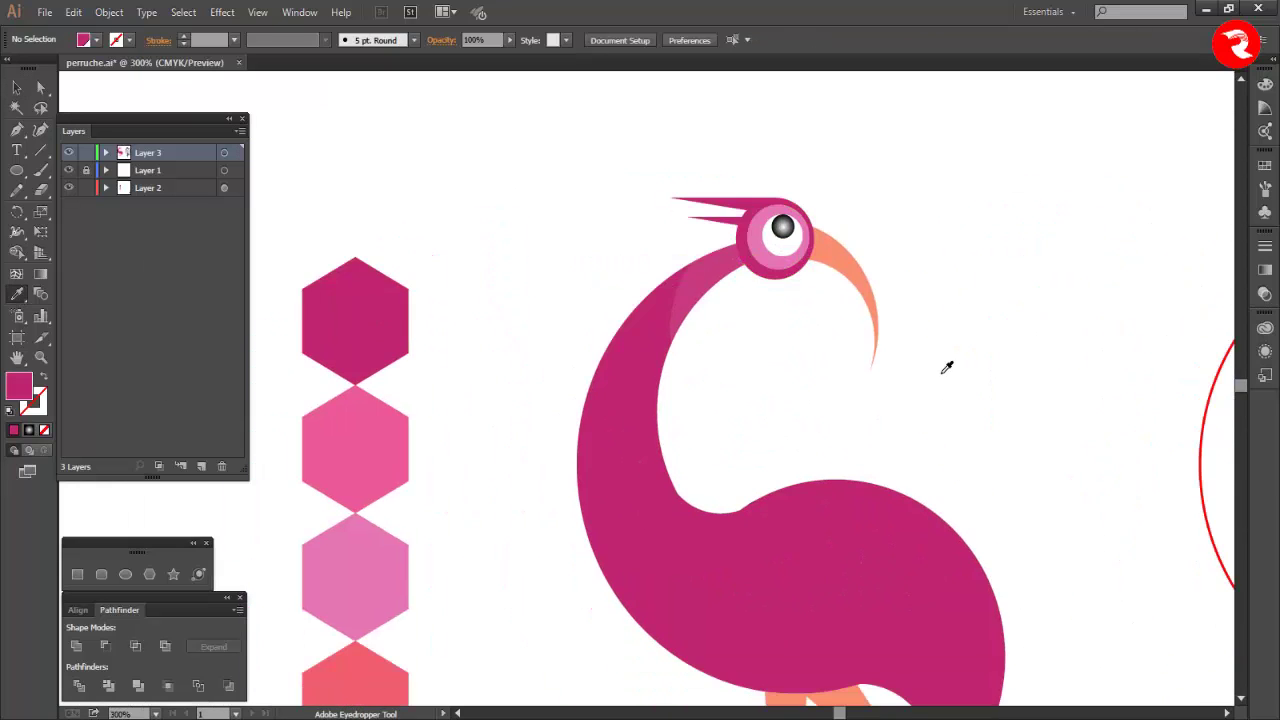
- Recolour both crest feathers with the palette's coral and deselect them
{"action": "scroll", "coordinate": [946, 367], "scroll_direction": "down", "scroll_amount": 1}
{"action": "left_click_drag", "start_coordinate": [762, 199], "coordinate": [789, 232]}
{"action": "left_click", "coordinate": [560, 560]}
{"action": "left_click", "coordinate": [18, 88]}
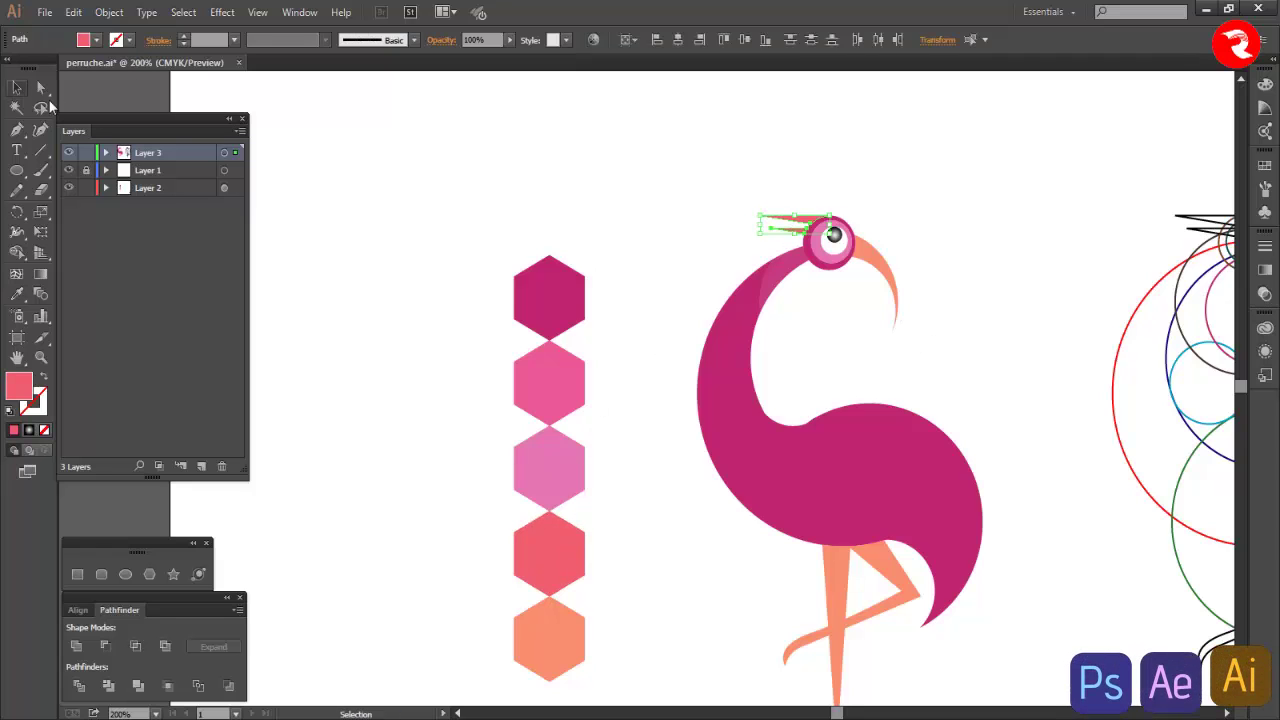
{"action": "left_click", "coordinate": [707, 280]}
- Move the five palette hexagons together off the artboard, beside its lower left edge
{"action": "scroll", "coordinate": [707, 280], "scroll_direction": "down", "scroll_amount": 2}
{"action": "scroll", "coordinate": [890, 420], "scroll_direction": "up", "scroll_amount": 1}
{"action": "scroll", "coordinate": [890, 420], "scroll_direction": "up", "scroll_amount": 1}
{"action": "scroll", "coordinate": [889, 418], "scroll_direction": "down", "scroll_amount": 1}
{"action": "scroll", "coordinate": [778, 404], "scroll_direction": "up", "scroll_amount": 4}
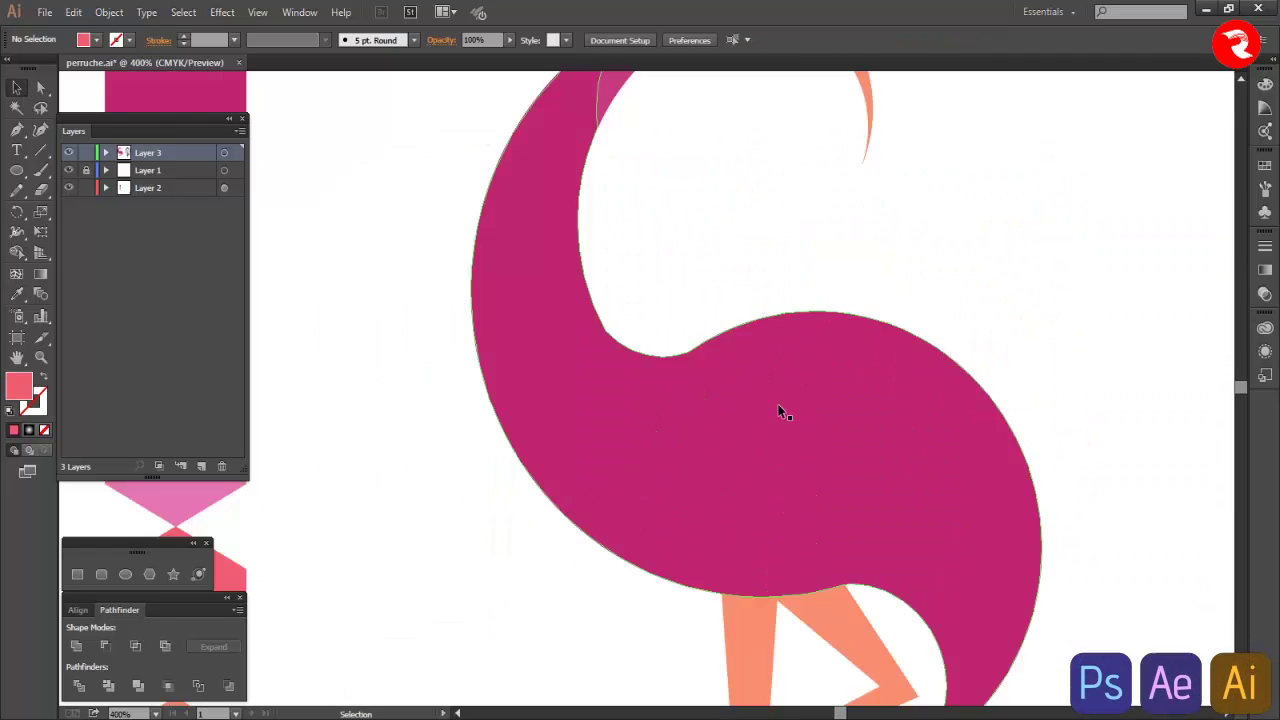
{"action": "scroll", "coordinate": [778, 404], "scroll_direction": "down", "scroll_amount": 5}
{"action": "scroll", "coordinate": [780, 406], "scroll_direction": "up", "scroll_amount": 1}
{"action": "left_click_drag", "start_coordinate": [550, 240], "coordinate": [632, 480]}
{"action": "left_click_drag", "start_coordinate": [639, 457], "coordinate": [409, 601]}
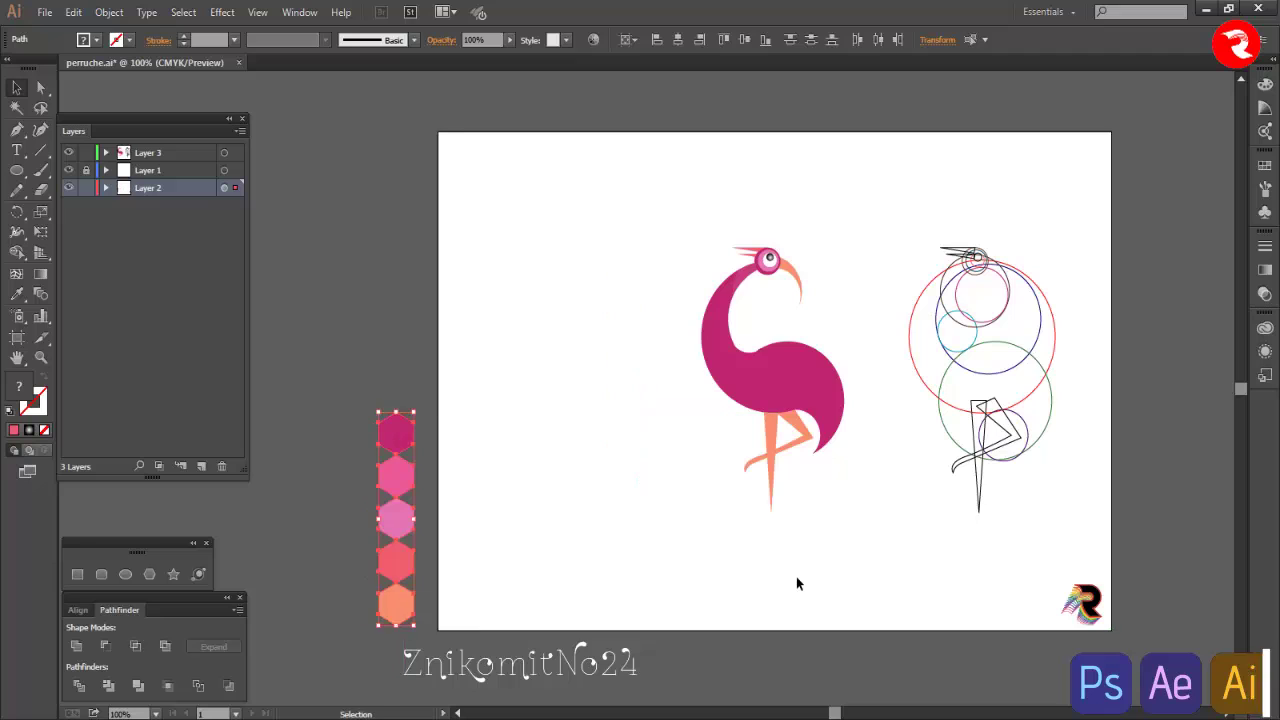
- Move the bird's outline construction drawing off the artboard, beside its right edge
{"action": "left_click", "coordinate": [797, 577]}
{"action": "scroll", "coordinate": [802, 574], "scroll_direction": "right", "scroll_amount": 3}
{"action": "scroll", "coordinate": [804, 572], "scroll_direction": "up", "scroll_amount": 1}
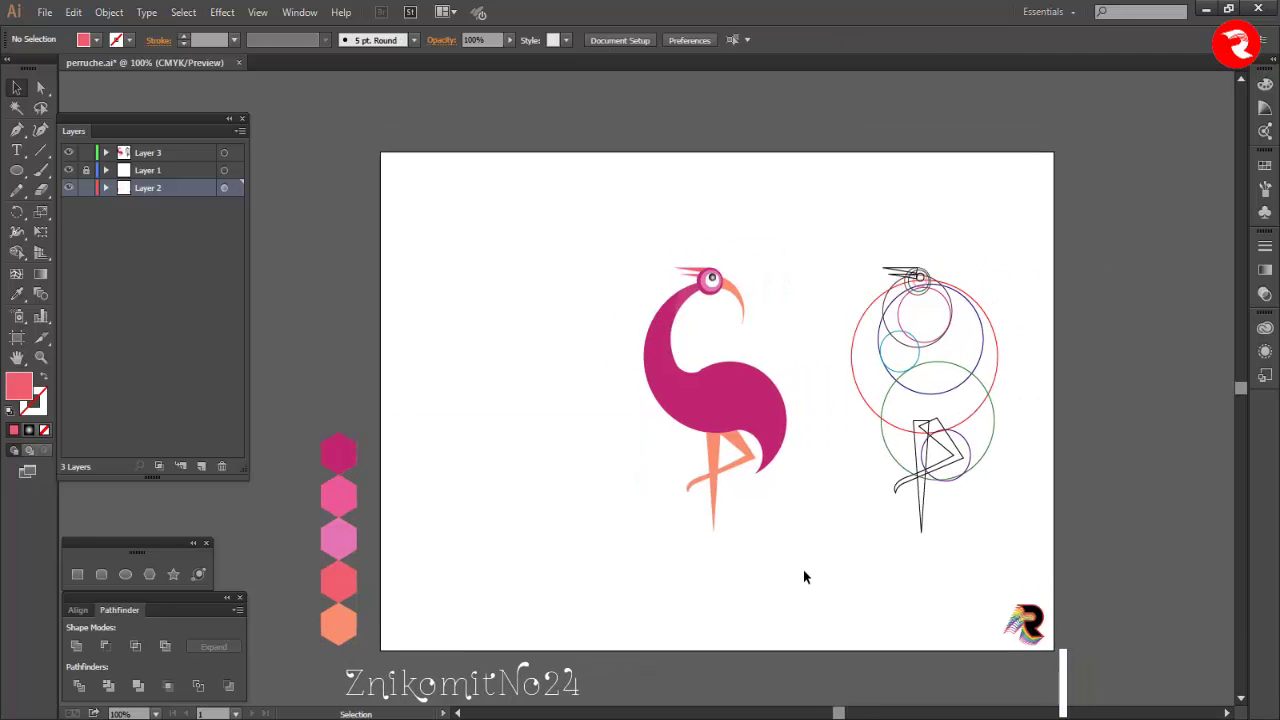
{"action": "right_click", "coordinate": [964, 418]}
{"action": "left_click_drag", "start_coordinate": [857, 229], "coordinate": [1151, 449]}
{"action": "left_click", "coordinate": [1007, 492]}
{"action": "left_click", "coordinate": [1010, 395]}
{"action": "scroll", "coordinate": [530, 547], "scroll_direction": "down", "scroll_amount": 1}
{"action": "left_click", "coordinate": [859, 525]}
{"action": "scroll", "coordinate": [857, 526], "scroll_direction": "right", "scroll_amount": 2}
{"action": "scroll", "coordinate": [857, 526], "scroll_direction": "down", "scroll_amount": 2}
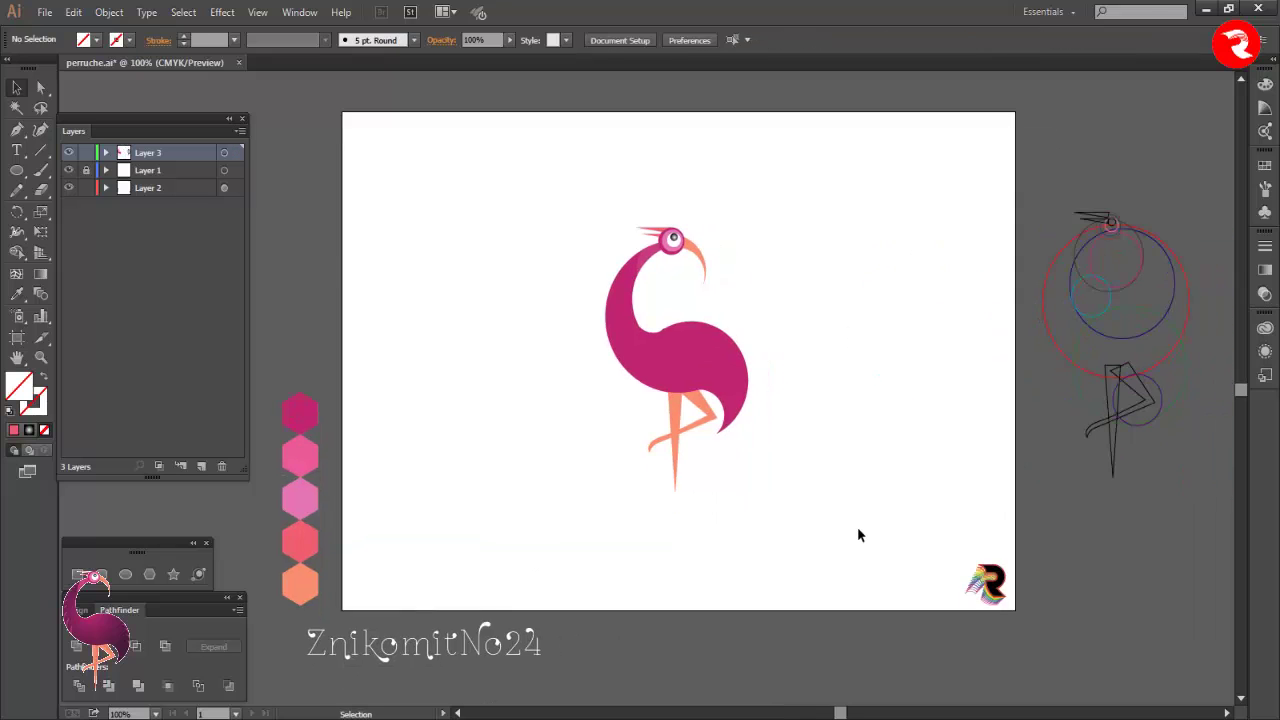
- Copy the ZnikomitNo24 text to just below the bird's leg and colour the copy with the palette's dark magenta
{"action": "scroll", "coordinate": [857, 526], "scroll_direction": "up", "scroll_amount": 1}
{"action": "left_click_drag", "start_coordinate": [490, 640], "coordinate": [749, 504]}
{"action": "key", "text": "i"}
{"action": "left_click", "coordinate": [306, 416]}
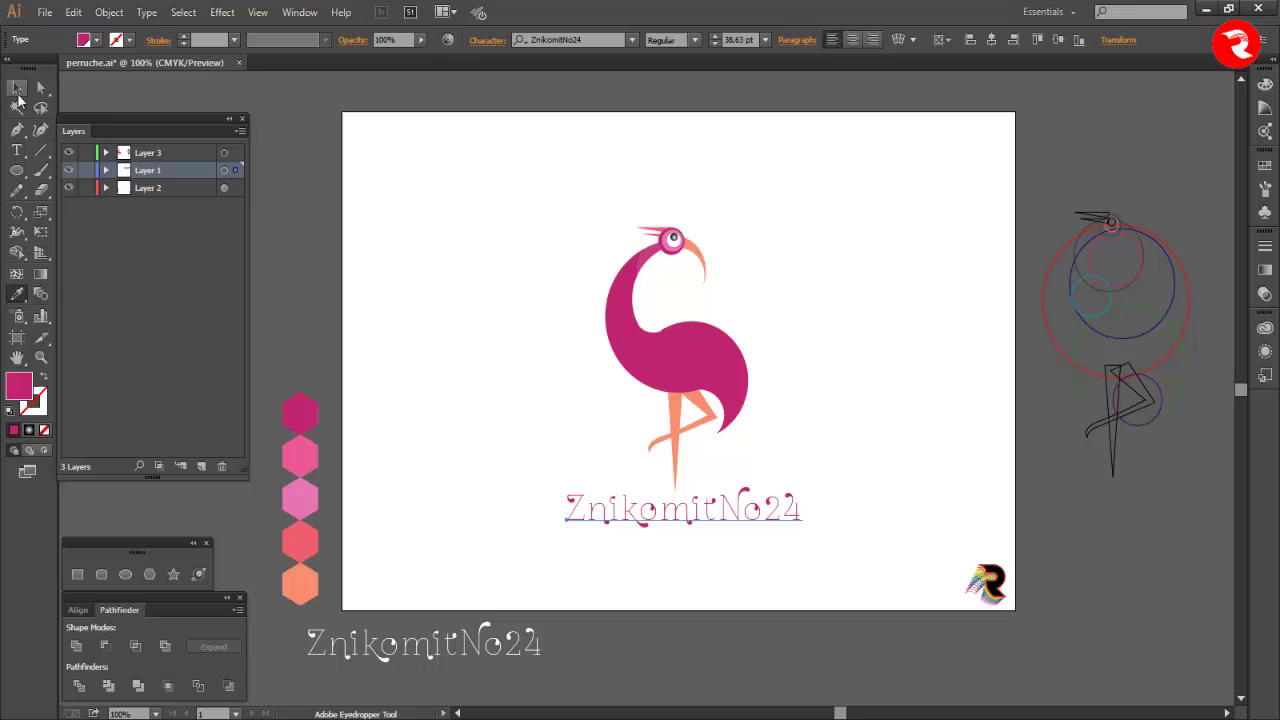
- Replace the copied text with "Flamingo" and centre it horizontally under the bird
{"action": "double_click", "coordinate": [648, 512]}
{"action": "type", "text": "Flamingo"}
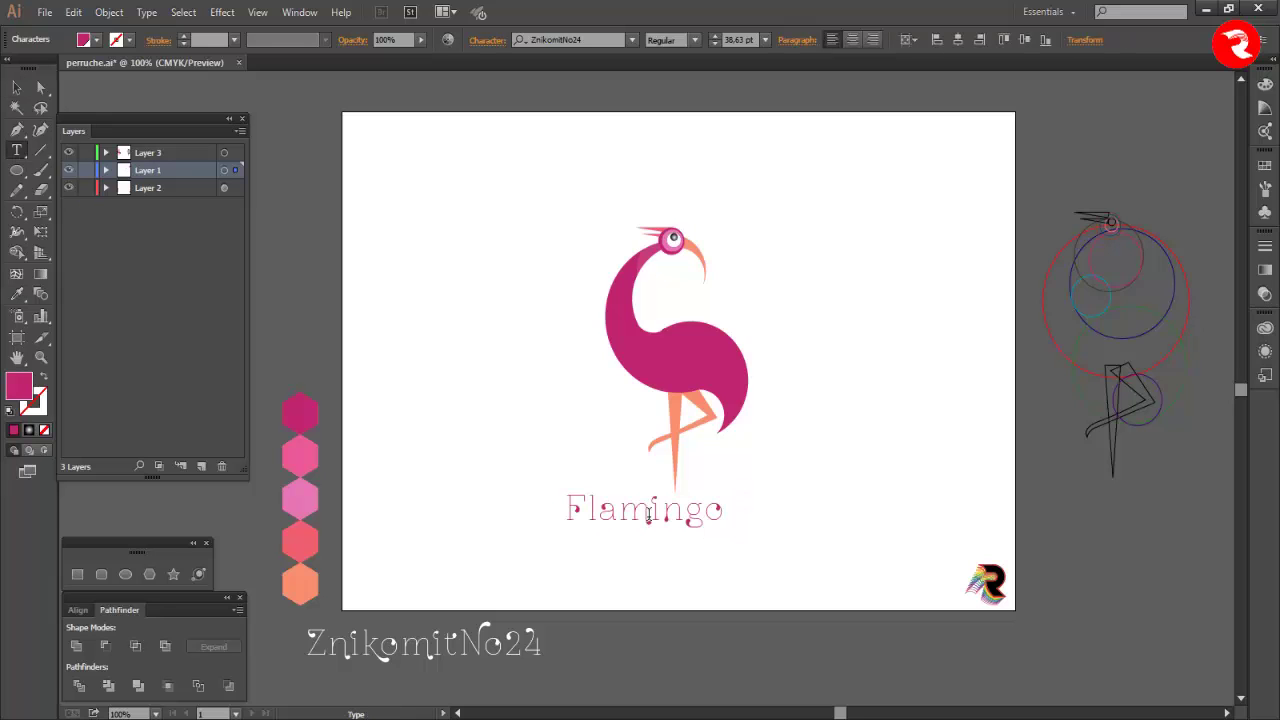
{"action": "left_click", "coordinate": [17, 88]}
{"action": "left_click", "coordinate": [988, 40]}
{"action": "left_click", "coordinate": [800, 485]}
{"action": "scroll", "coordinate": [685, 550], "scroll_direction": "up", "scroll_amount": 1}
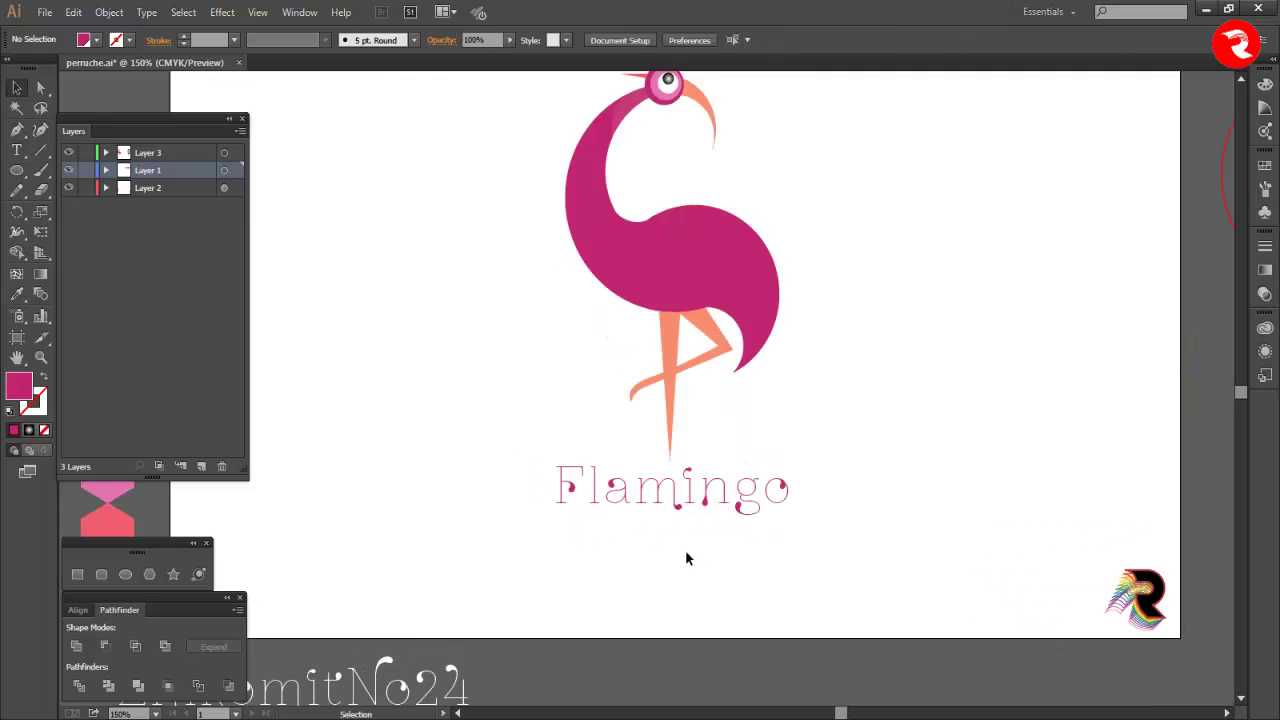
{"action": "scroll", "coordinate": [685, 550], "scroll_direction": "down", "scroll_amount": 1}
{"action": "scroll", "coordinate": [671, 523], "scroll_direction": "up", "scroll_amount": 1}
{"action": "scroll", "coordinate": [671, 523], "scroll_direction": "down", "scroll_amount": 1}
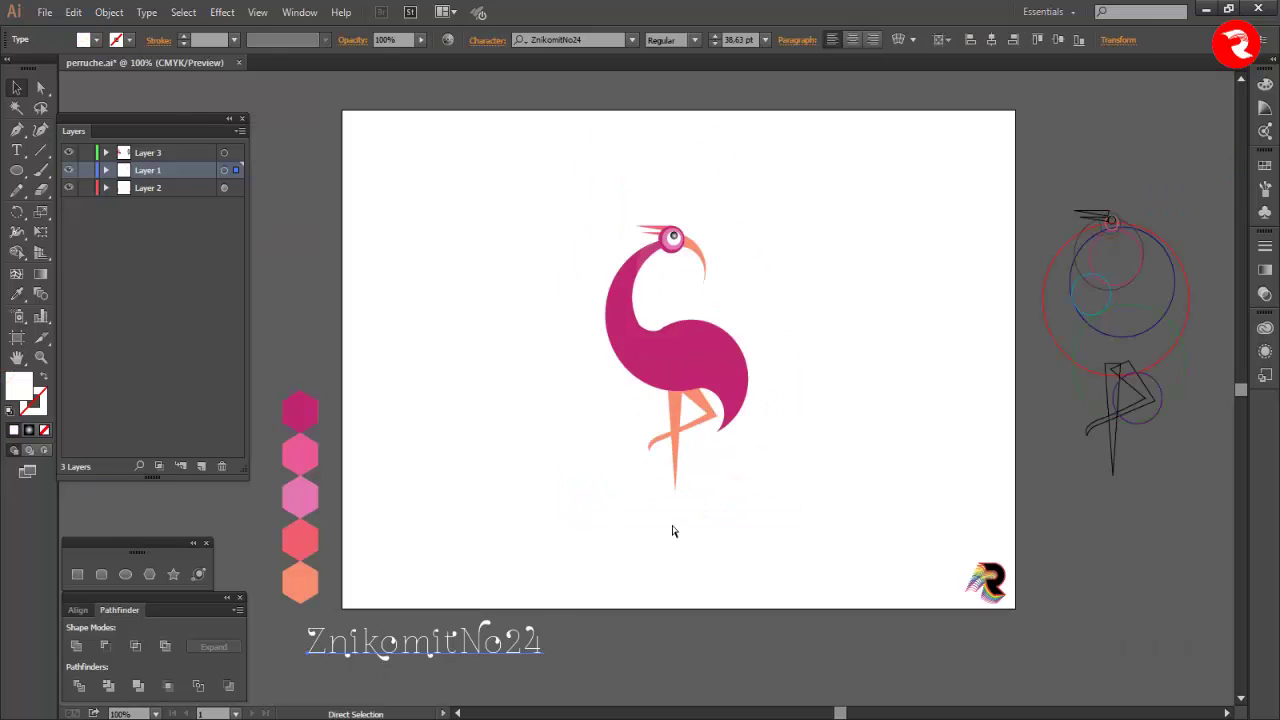
- Draw a short open curve with the Pen tool on the neck's upper edge, just behind the head
{"action": "scroll", "coordinate": [658, 362], "scroll_direction": "up", "scroll_amount": 1}
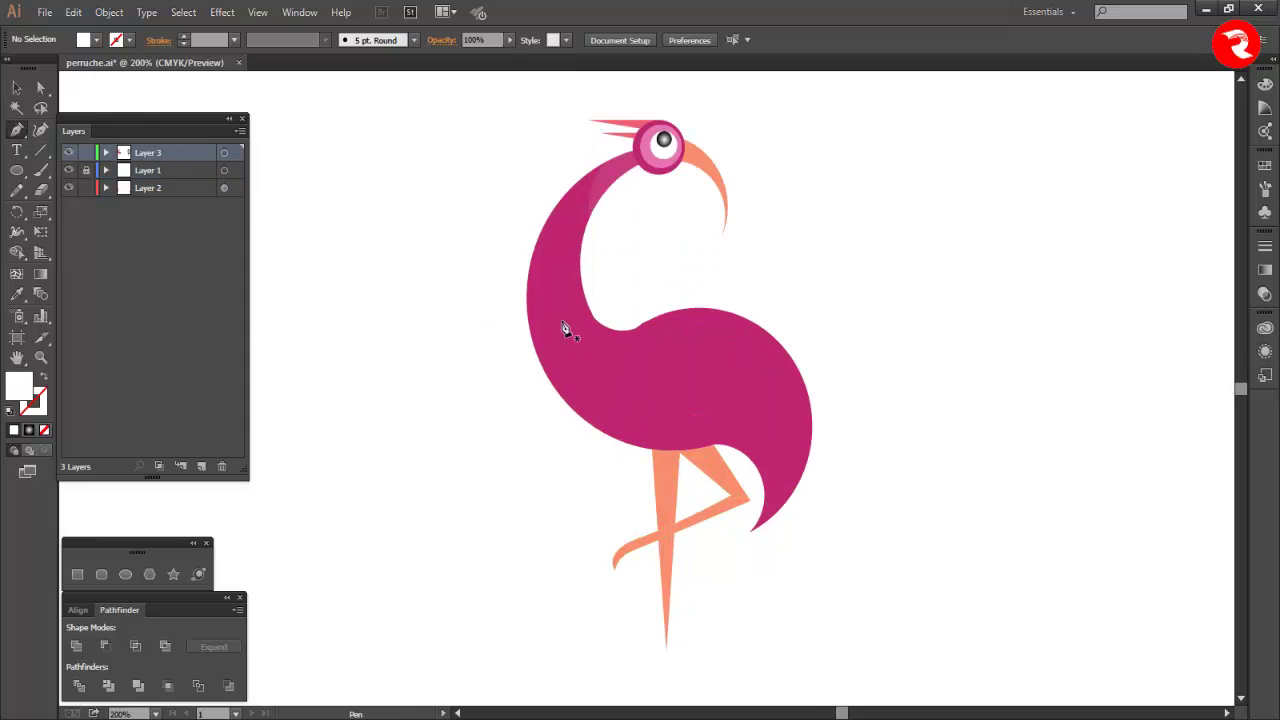
{"action": "scroll", "coordinate": [600, 160], "scroll_direction": "up", "scroll_amount": 1}
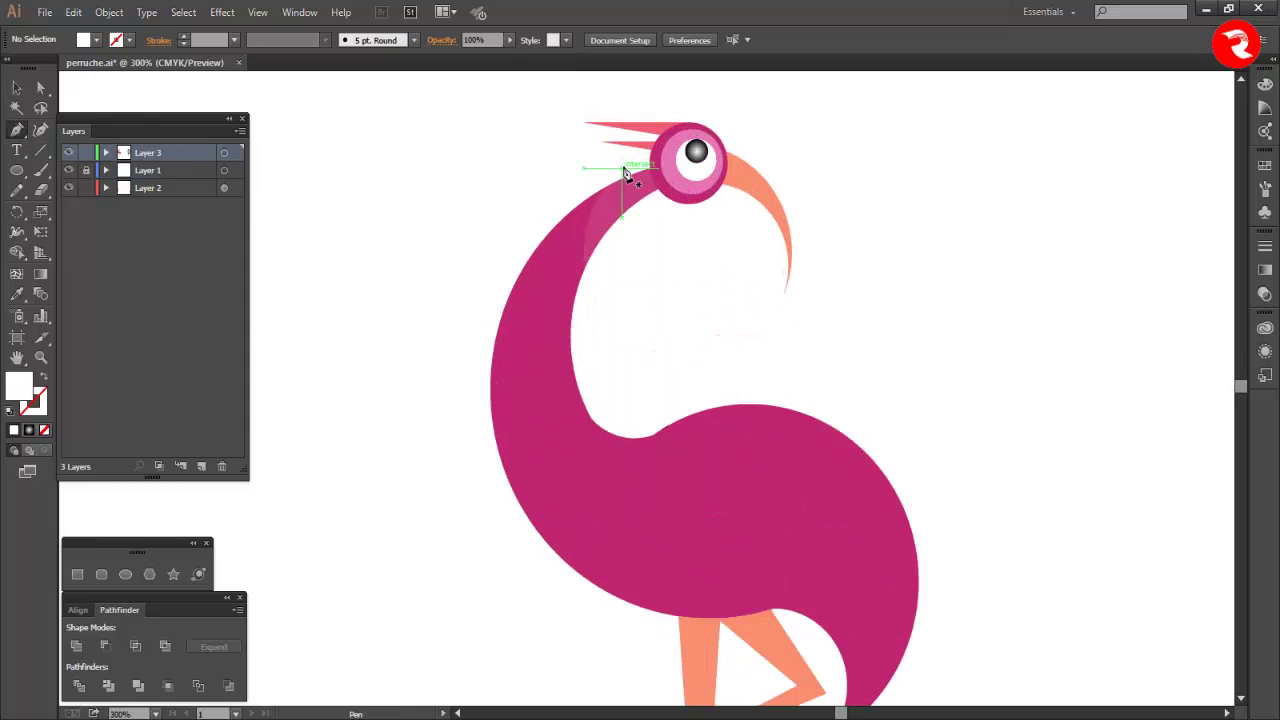
{"action": "left_click", "coordinate": [609, 178]}
{"action": "left_click_drag", "start_coordinate": [641, 180], "coordinate": [658, 190]}
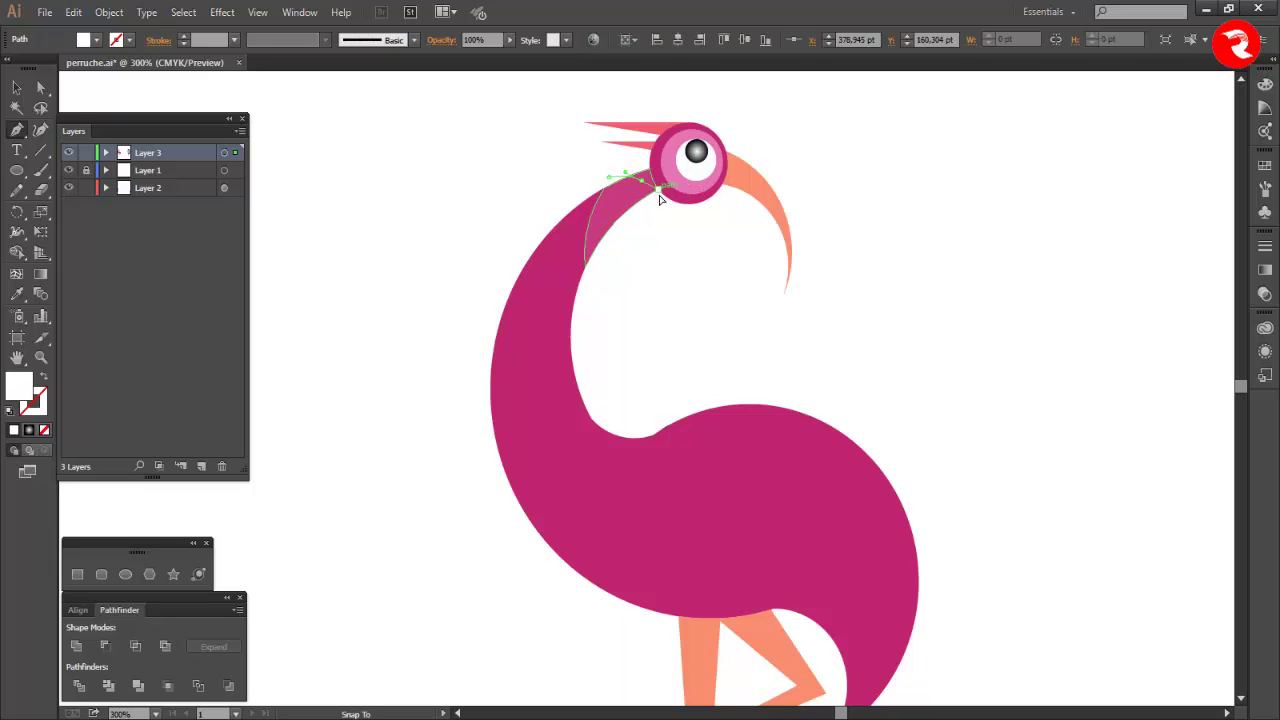
{"action": "left_click", "coordinate": [16, 87]}
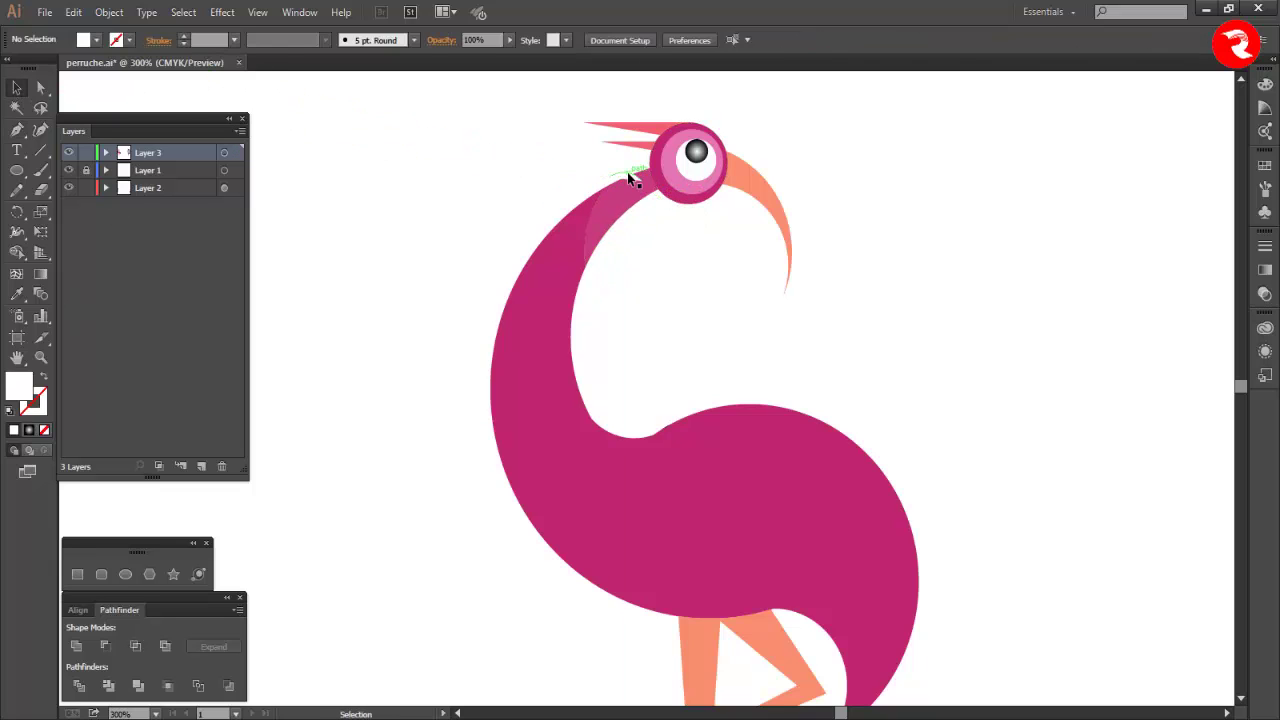
- Give the short curve a white 9 pt stroke with a tapered width profile that narrows toward the head
{"action": "left_click", "coordinate": [235, 40]}
{"action": "left_click", "coordinate": [258, 246]}
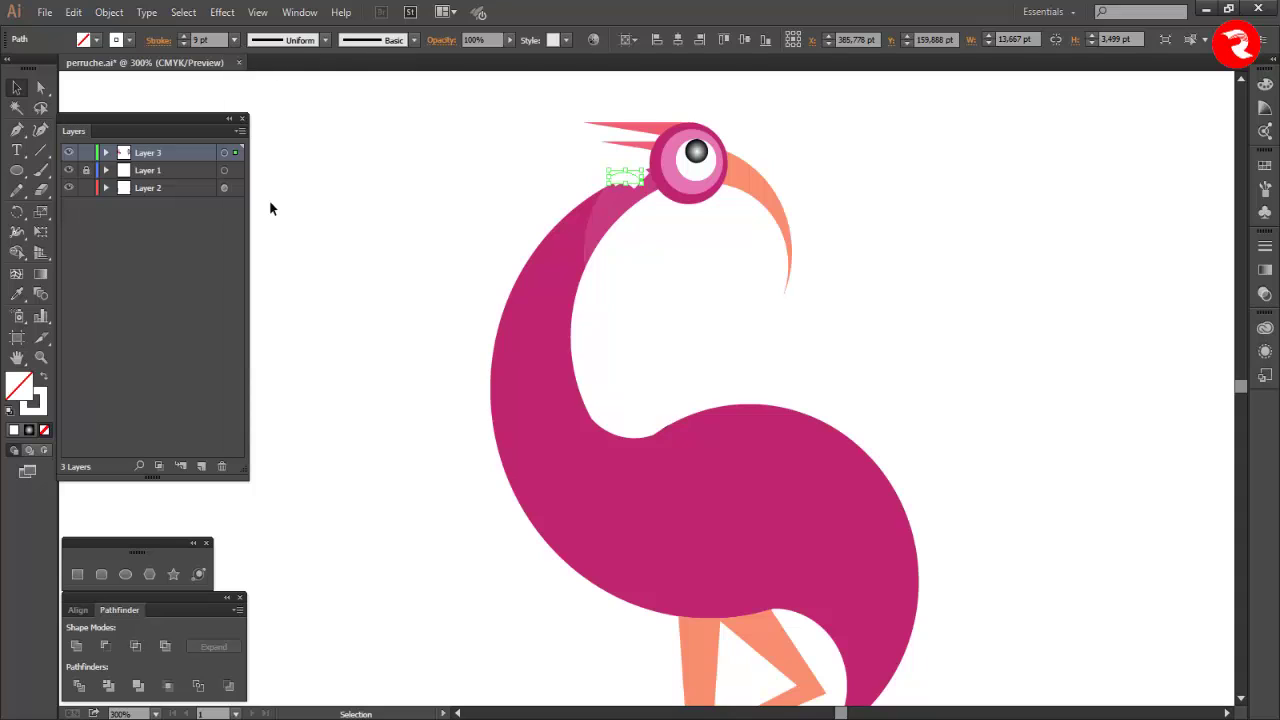
{"action": "left_click", "coordinate": [325, 40]}
{"action": "left_click", "coordinate": [284, 93]}
{"action": "left_click", "coordinate": [325, 40]}
{"action": "left_click", "coordinate": [286, 170]}
{"action": "scroll", "coordinate": [627, 182], "scroll_direction": "up", "scroll_amount": 3}
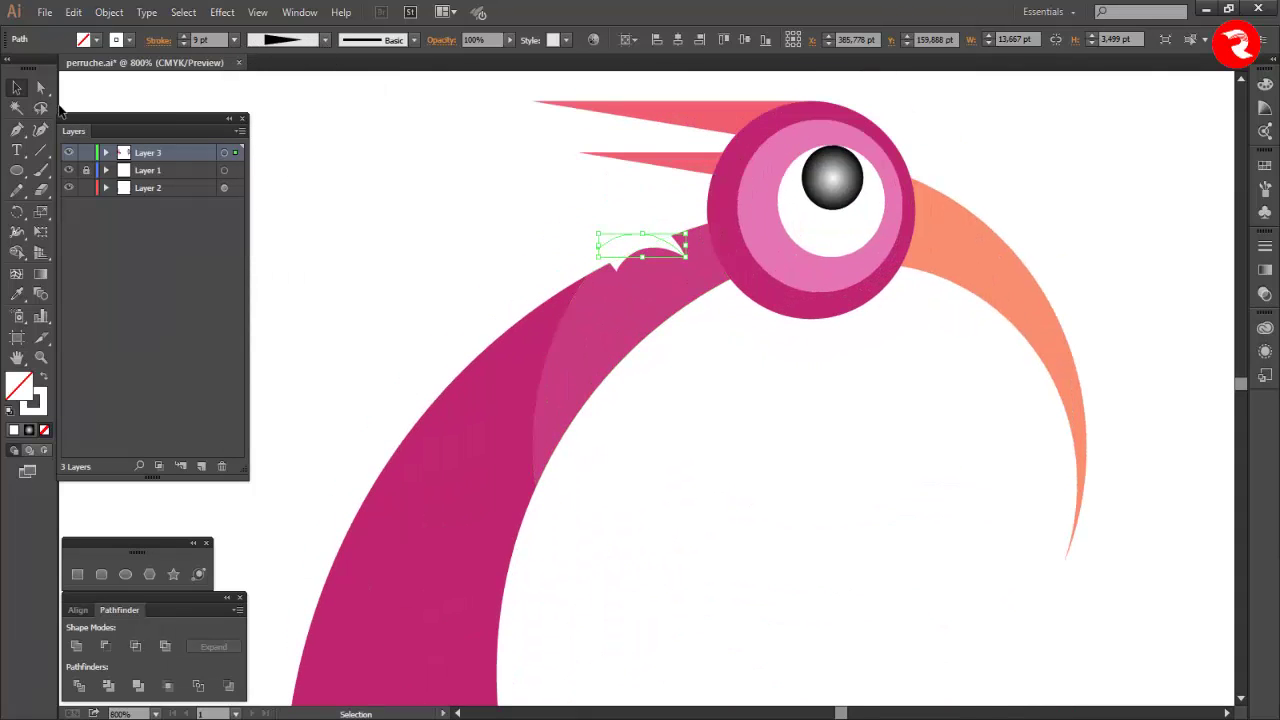
- Reshape the curve by moving its two end anchors, making it about 15 by 6 pt, and shift it toward the head
{"action": "key", "text": "a"}
{"action": "left_click_drag", "start_coordinate": [597, 250], "coordinate": [594, 228]}
{"action": "key", "text": "Delete"}
{"action": "left_click_drag", "start_coordinate": [686, 238], "coordinate": [690, 268]}
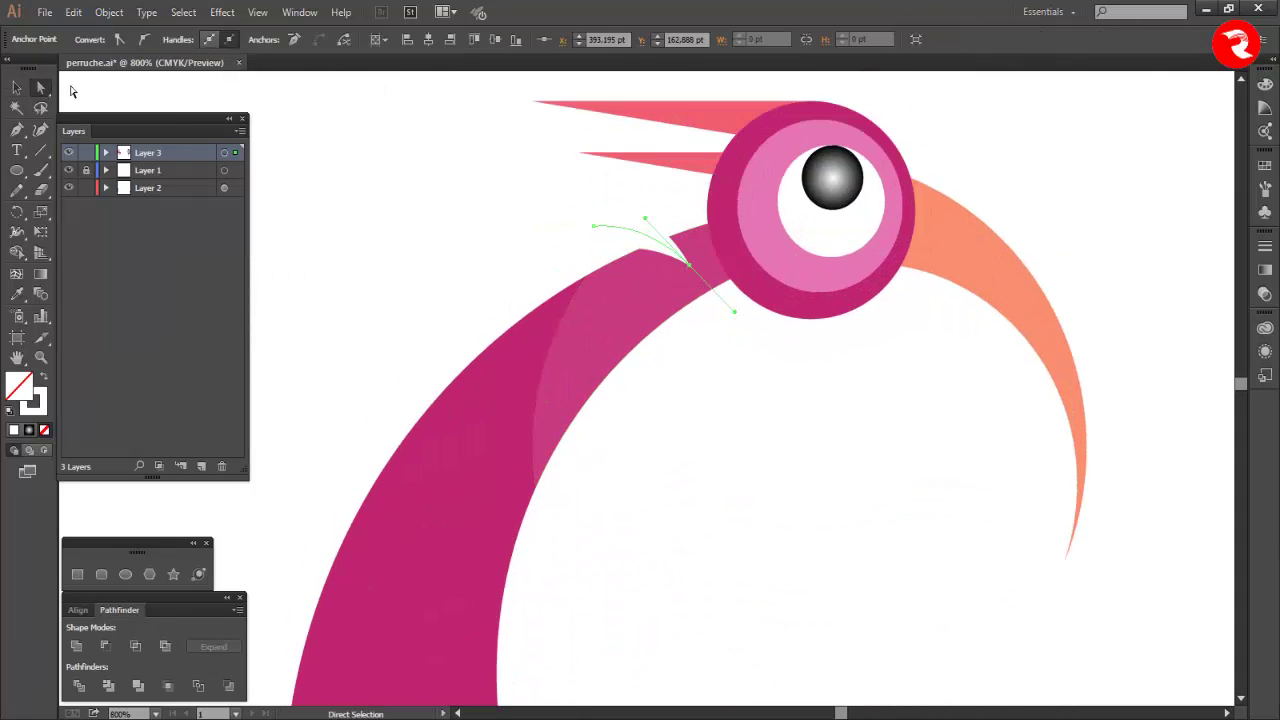
{"action": "left_click", "coordinate": [17, 88]}
{"action": "left_click", "coordinate": [460, 190]}
{"action": "left_click_drag", "start_coordinate": [634, 232], "coordinate": [643, 232]}
- Choose dark blue as the colour for the small feather curve
{"action": "left_click", "coordinate": [1265, 85]}
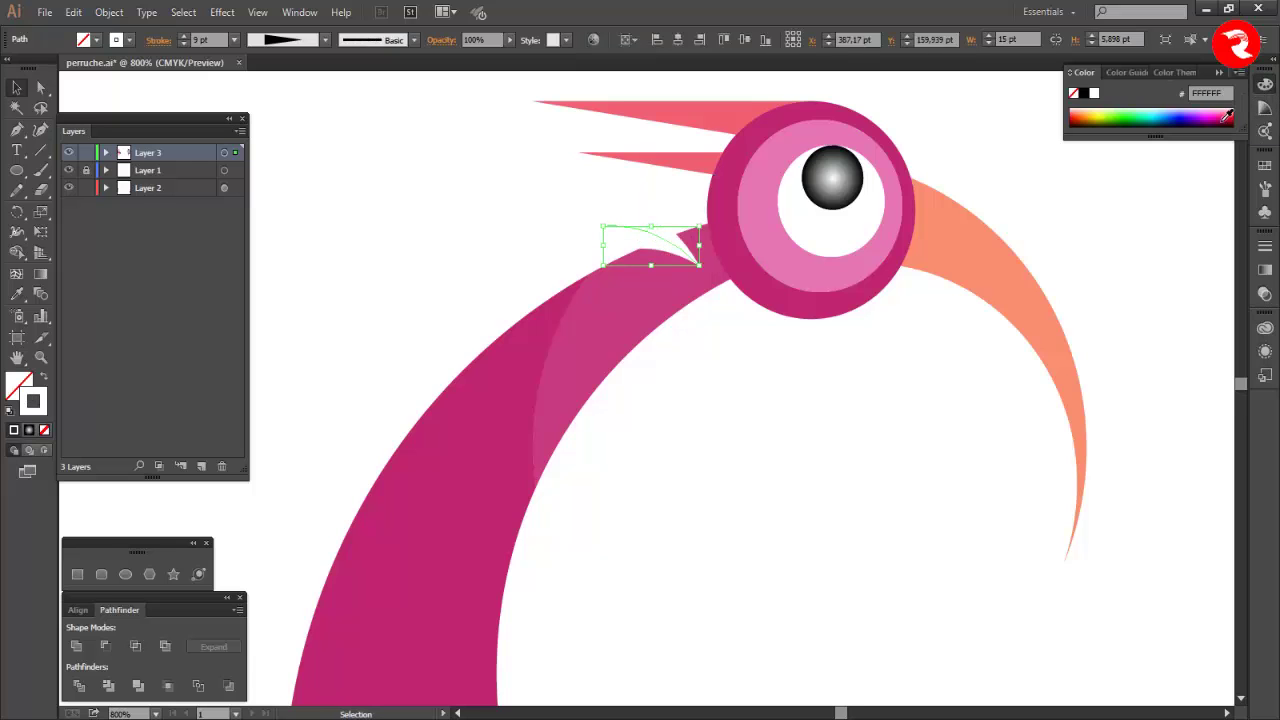
{"action": "left_click", "coordinate": [1220, 118]}
{"action": "left_click", "coordinate": [1177, 118]}
{"action": "left_click", "coordinate": [1219, 73]}
- Set the feather curve's stroke to 5 pt, reapply the tapered width profile and deselect it
{"action": "scroll", "coordinate": [184, 42], "scroll_direction": "down", "scroll_amount": 9}
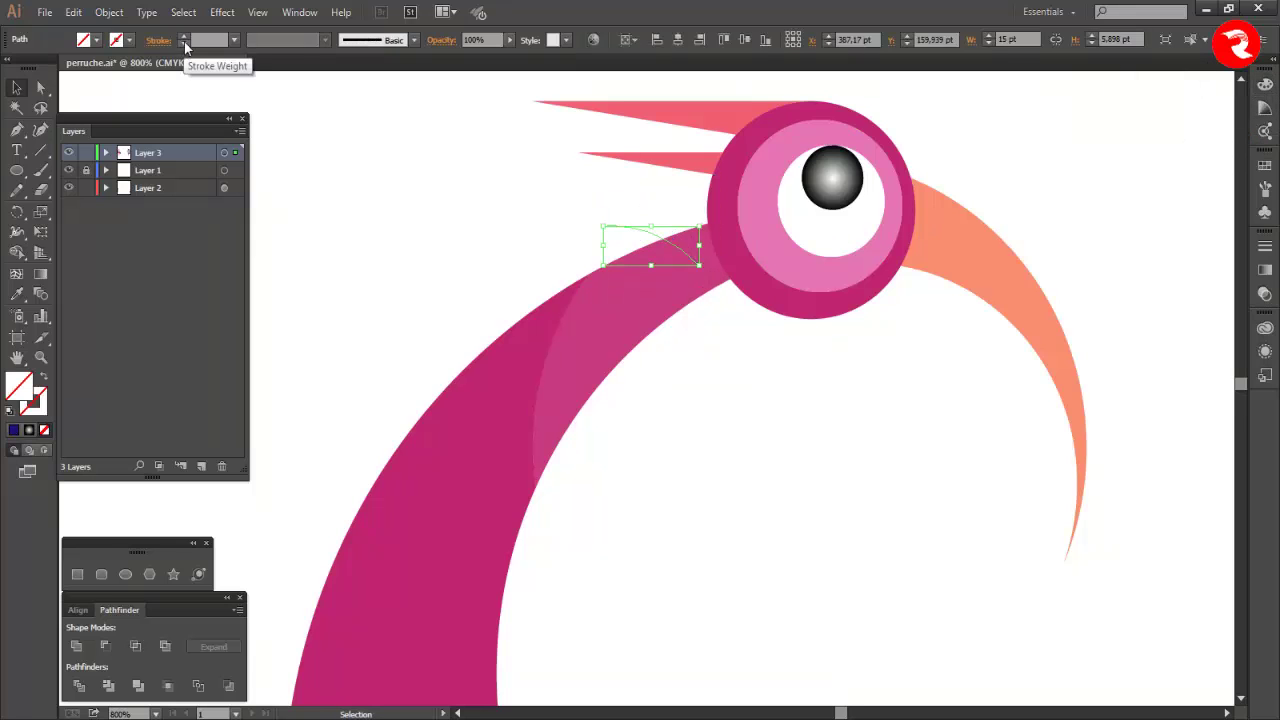
{"action": "scroll", "coordinate": [184, 42], "scroll_direction": "up", "scroll_amount": 2}
{"action": "left_click", "coordinate": [294, 42]}
{"action": "left_click", "coordinate": [268, 162]}
{"action": "scroll", "coordinate": [188, 40], "scroll_direction": "up", "scroll_amount": 3}
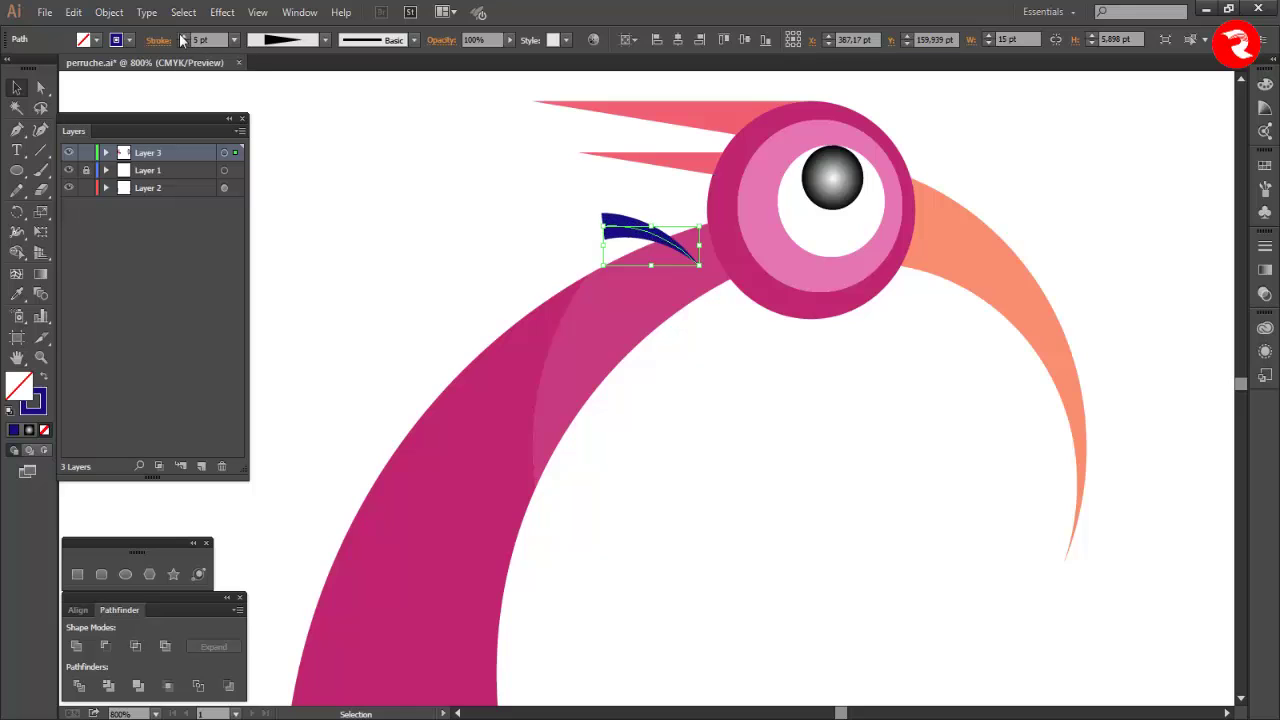
{"action": "left_click", "coordinate": [816, 371]}
- Expand the appearance of the dark blue feather stroke into a filled shape
{"action": "scroll", "coordinate": [816, 372], "scroll_direction": "down", "scroll_amount": 4}
{"action": "left_click", "coordinate": [698, 206]}
{"action": "key", "text": "ctrl+minus"}
{"action": "left_click", "coordinate": [109, 12]}
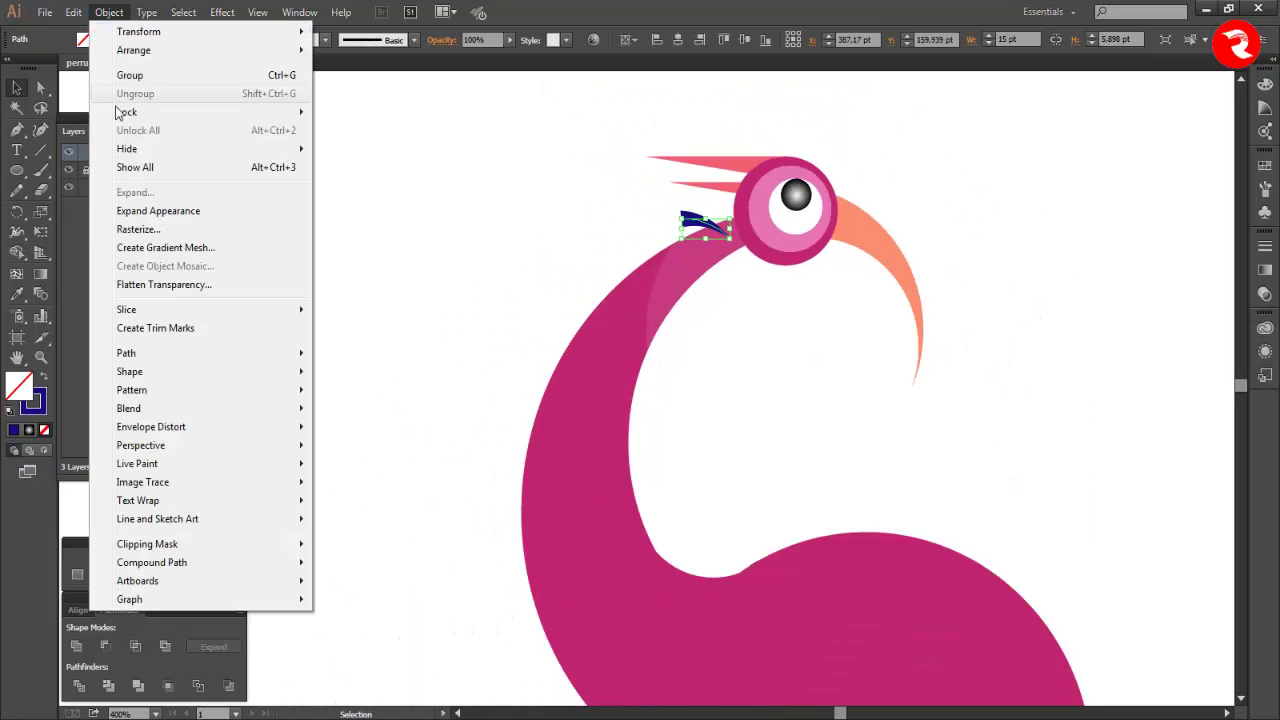
{"action": "left_click", "coordinate": [148, 211]}
- Start a Transform effect on the feather with 10 copies, moved -6 pt horizontally and 7 pt vertically and rotated 13°
{"action": "left_click", "coordinate": [222, 12]}
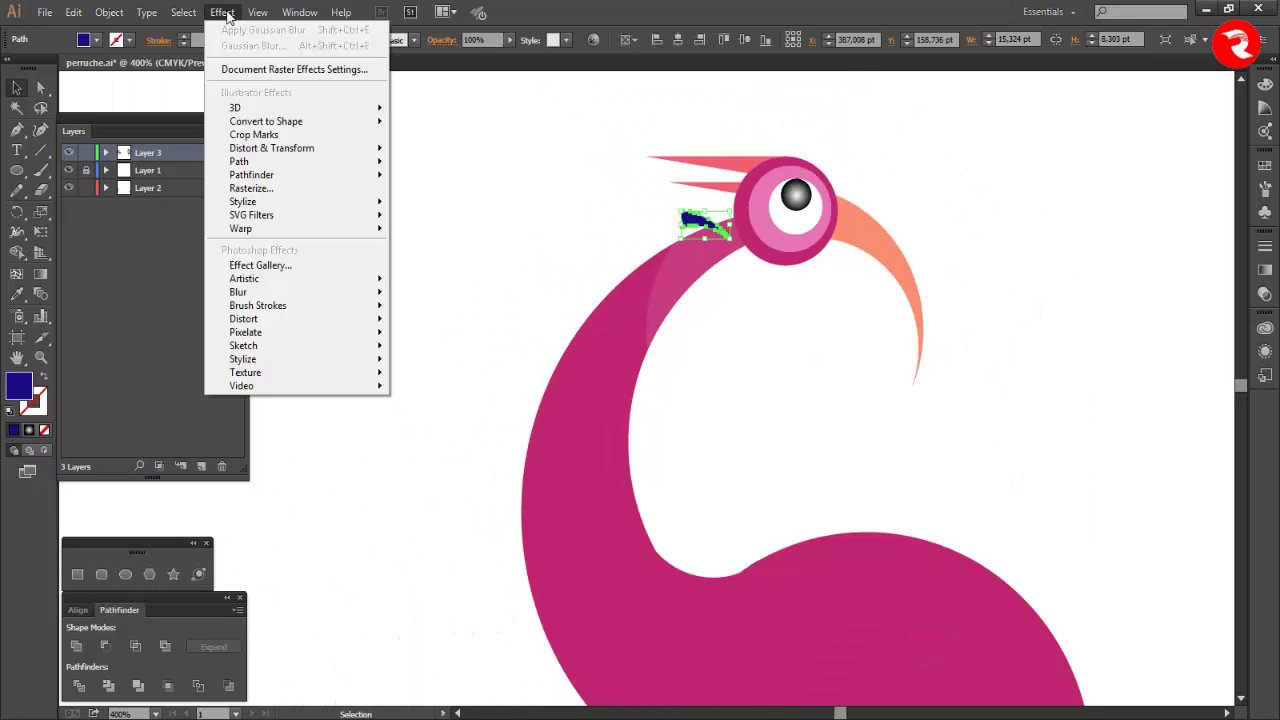
{"action": "left_click", "coordinate": [440, 203]}
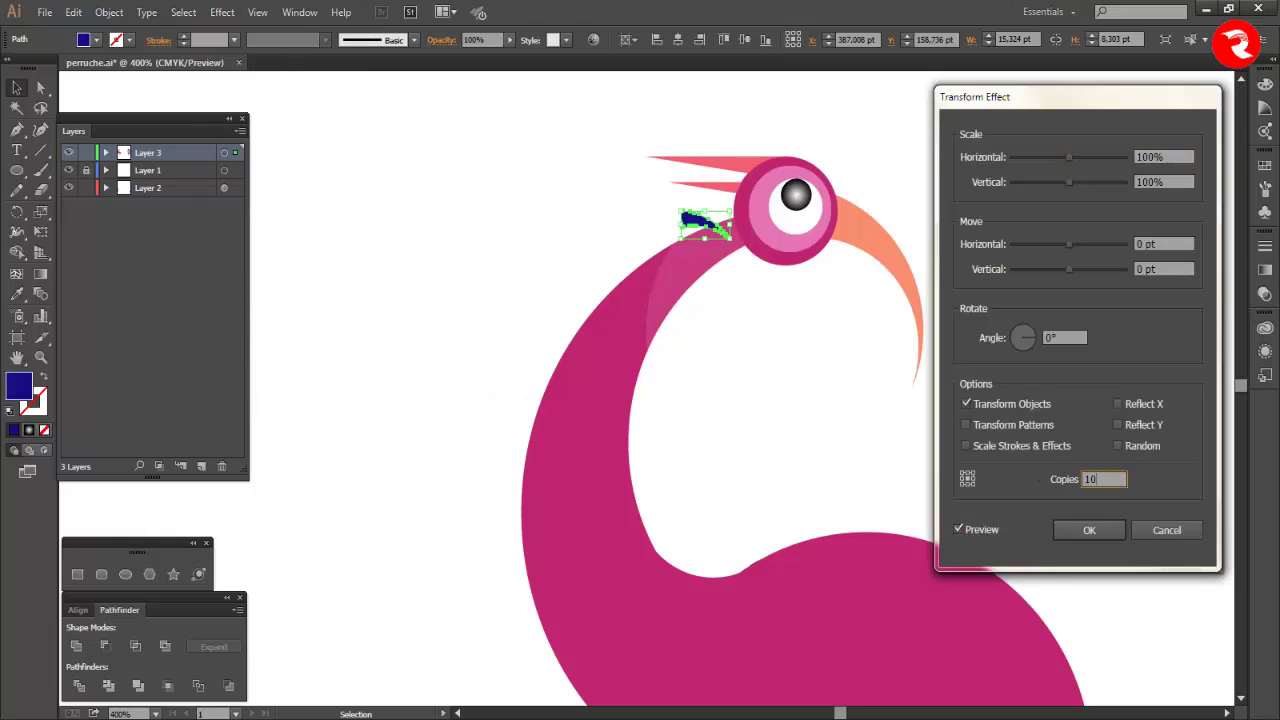
{"action": "mouse_move", "coordinate": [1060, 266]}
{"action": "left_mouse_down"}
{"action": "mouse_move", "coordinate": [1087, 266]}
{"action": "mouse_move", "coordinate": [1072, 266]}
{"action": "mouse_move", "coordinate": [1067, 245]}
{"action": "left_mouse_up"}
{"action": "left_click_drag", "start_coordinate": [1024, 338], "coordinate": [1036, 344]}
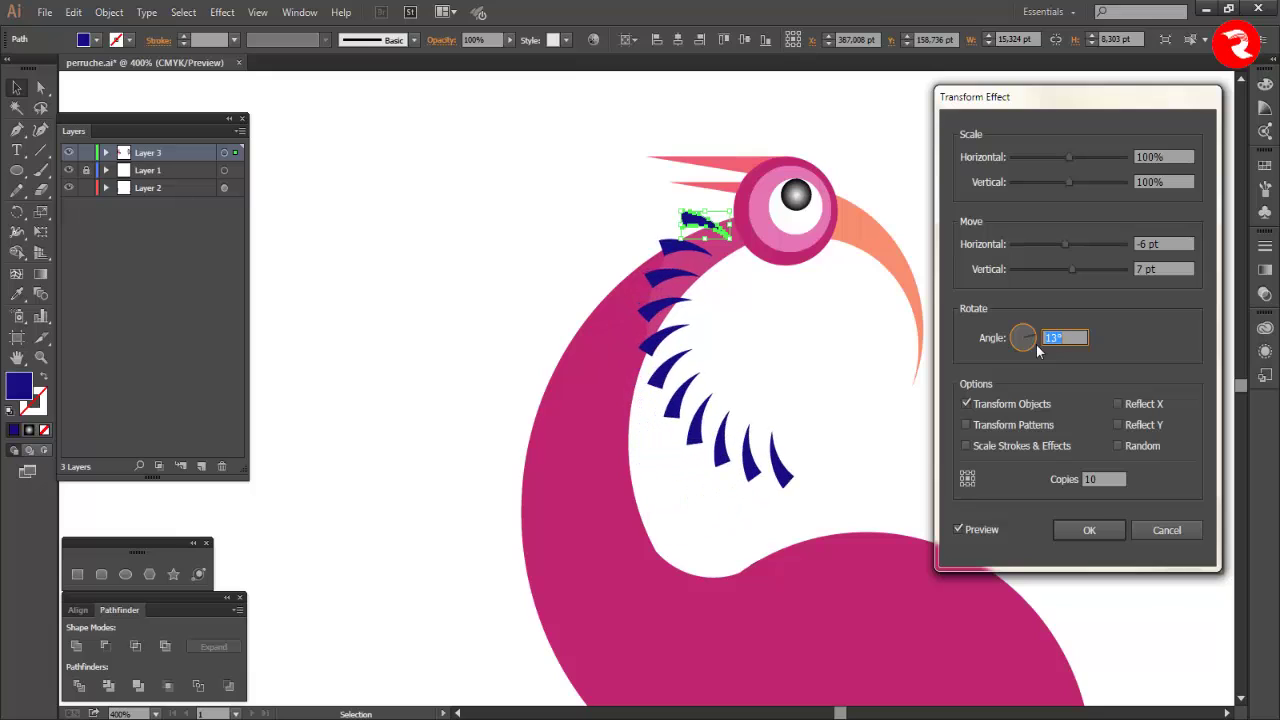
- Try a vertical move of 4 pt for the feather copies
{"action": "left_click", "coordinate": [1123, 267]}
{"action": "key", "text": "Down"}
{"action": "key", "text": "Down"}
{"action": "key", "text": "Down"}
{"action": "key", "text": "Down"}
{"action": "key", "text": "Up"}
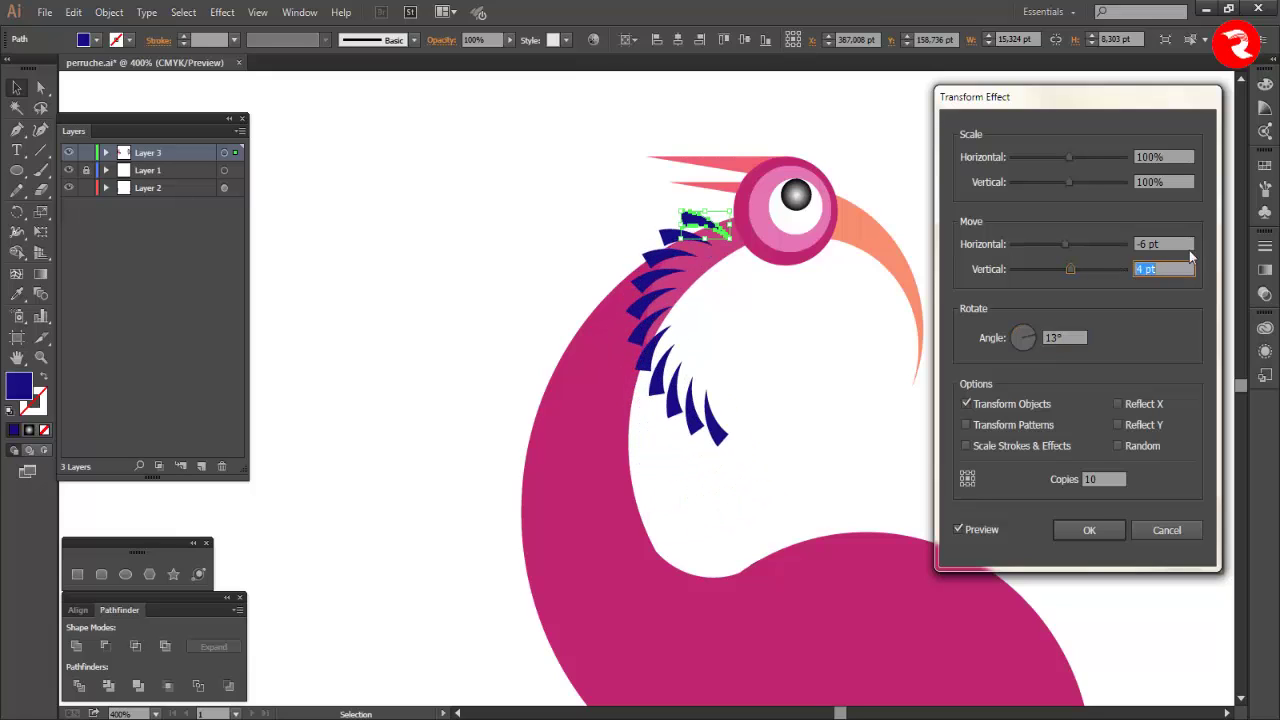
- Try a horizontal move of -15 pt for the feather copies
{"action": "left_click_drag", "start_coordinate": [1187, 246], "coordinate": [1123, 248]}
{"action": "key", "text": "Down"}
{"action": "key", "text": "Down"}
{"action": "key", "text": "Down"}
{"action": "key", "text": "Down"}
{"action": "key", "text": "Down"}
{"action": "key", "text": "Down"}
{"action": "key", "text": "Down"}
{"action": "key", "text": "Down"}
{"action": "key", "text": "Down"}
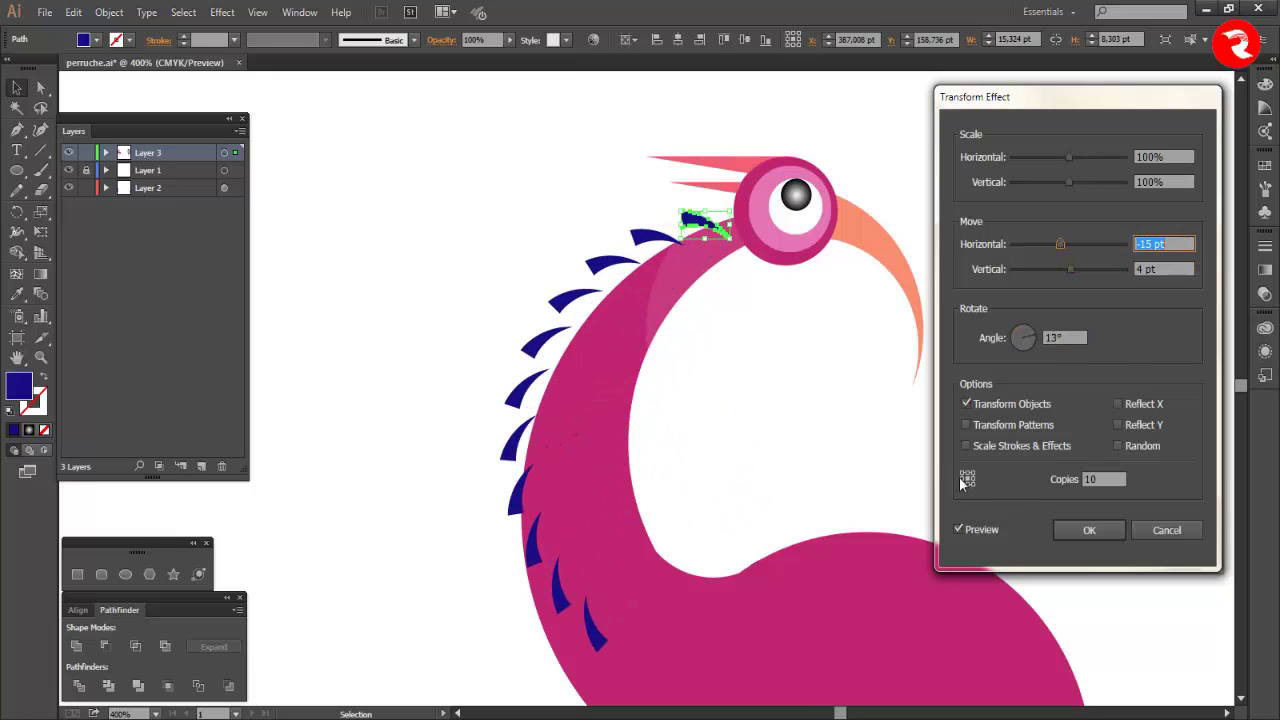
- Use the feather's lower-left corner as the transform reference point and set the rotation angle to 11°
{"action": "key", "text": "Up"}
{"action": "key", "text": "Down"}
{"action": "key", "text": "Down"}
{"action": "key", "text": "Down"}
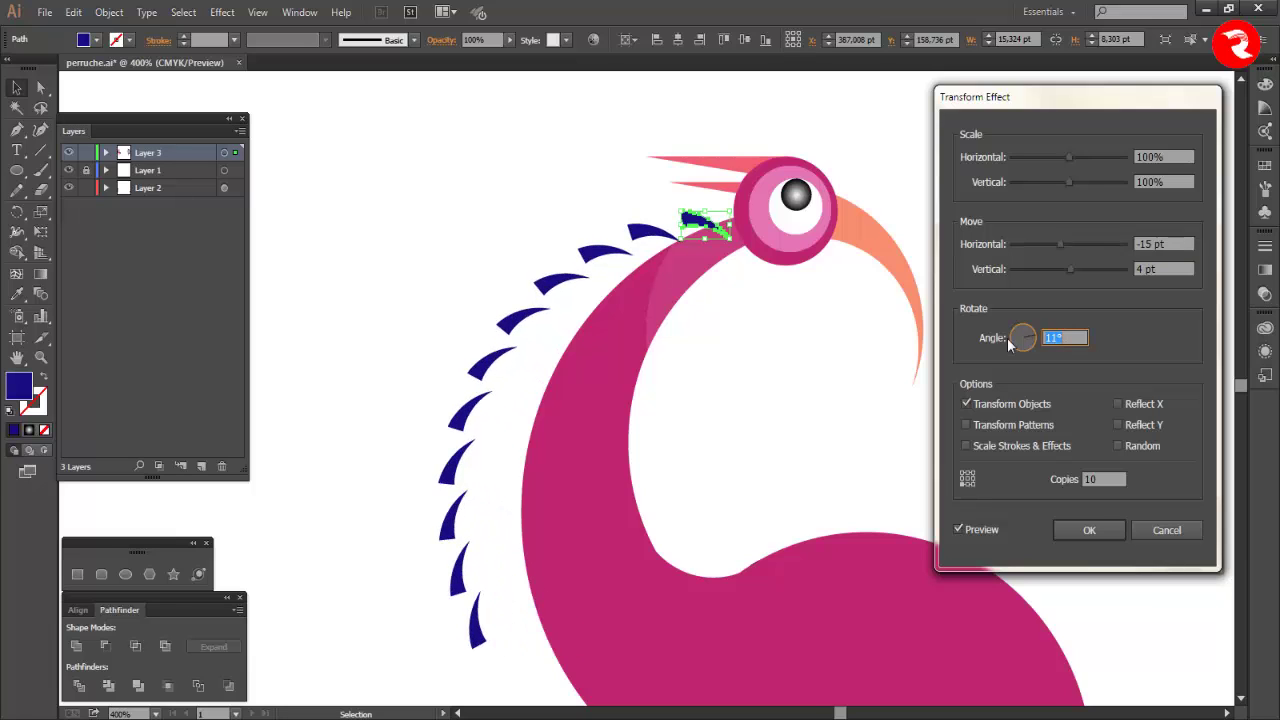
- Set the feather copies' horizontal move to -11 pt and vertical move to 6 pt
{"action": "left_click_drag", "start_coordinate": [1188, 246], "coordinate": [1110, 246]}
{"action": "key", "text": "Up"}
{"action": "key", "text": "Up"}
{"action": "key", "text": "Up"}
{"action": "key", "text": "Up"}
{"action": "key", "text": "Tab"}
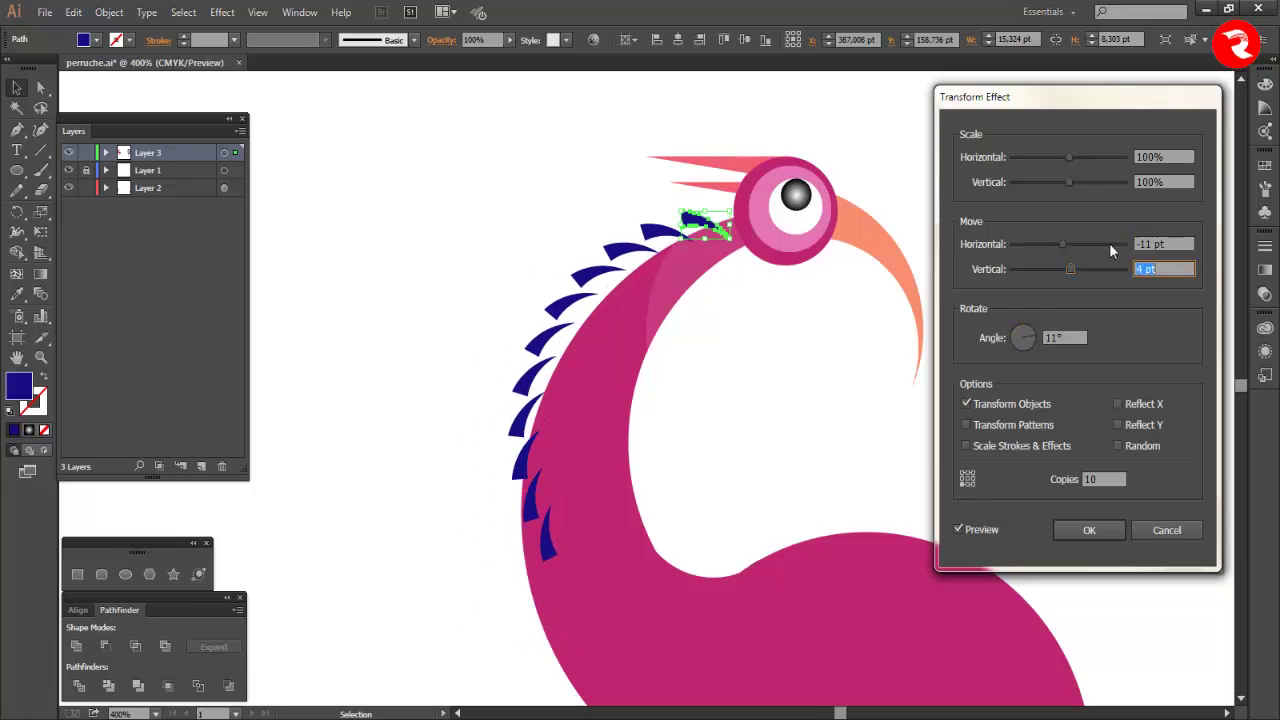
{"action": "key", "text": "Up"}
{"action": "key", "text": "Up"}
- Scale the feather copies to 110% horizontally and vertically and apply the Transform effect
{"action": "left_click_drag", "start_coordinate": [1174, 157], "coordinate": [1112, 157]}
{"action": "type", "text": "110"}
{"action": "key", "text": "Tab"}
{"action": "type", "text": "110"}
{"action": "key", "text": "Tab"}
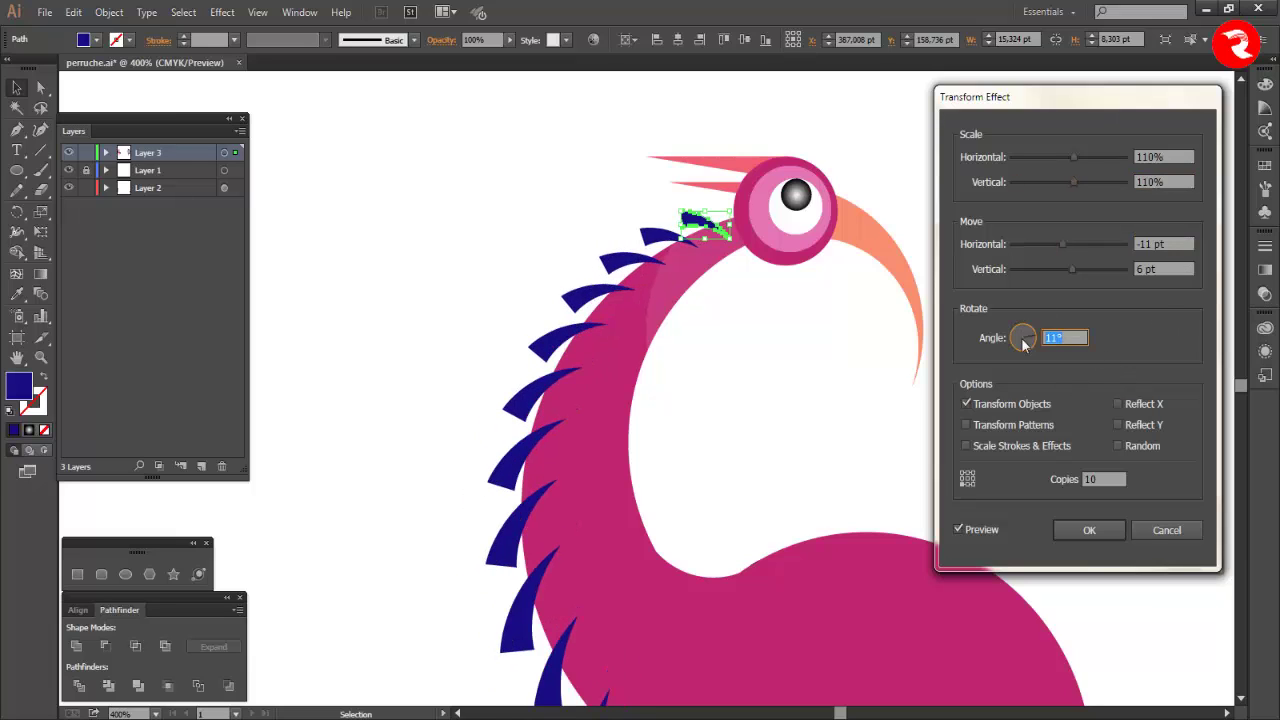
{"action": "left_click", "coordinate": [1118, 446]}
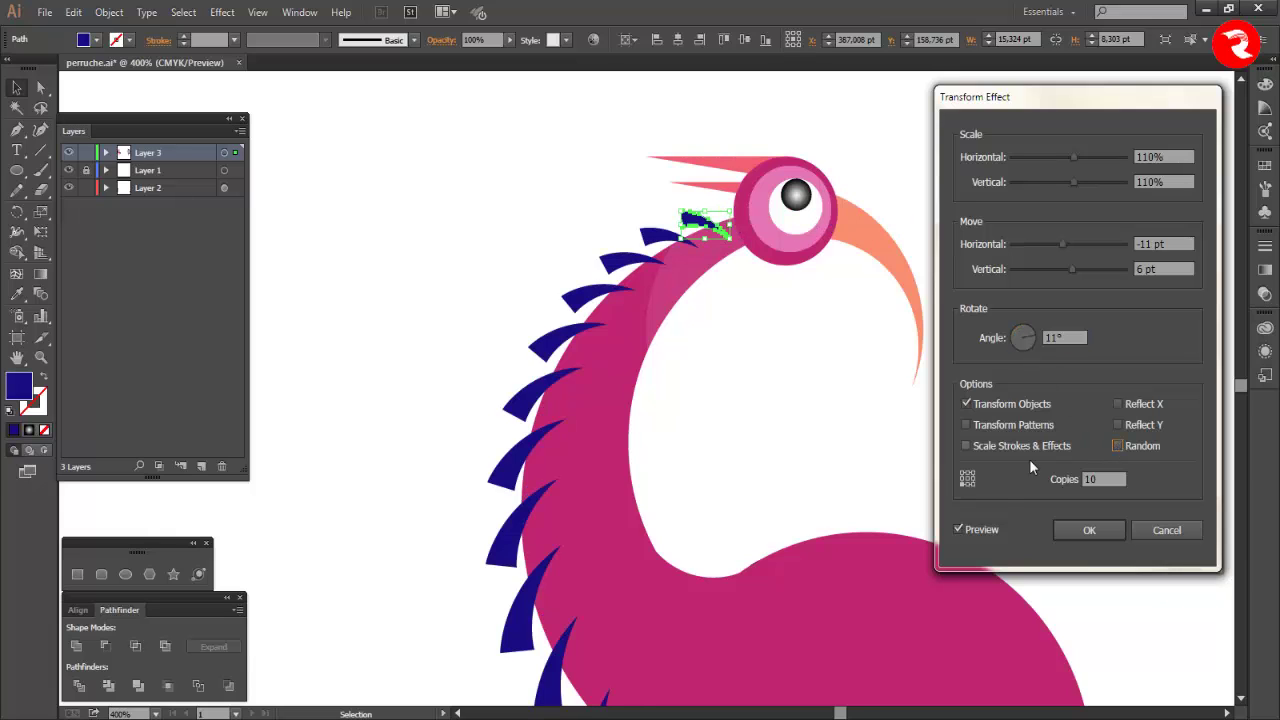
{"action": "left_click", "coordinate": [962, 485]}
{"action": "left_click", "coordinate": [1085, 530]}
- Expand the appearance of the repeated feathers into a group of separate shapes
{"action": "scroll", "coordinate": [826, 454], "scroll_direction": "down", "scroll_amount": 1}
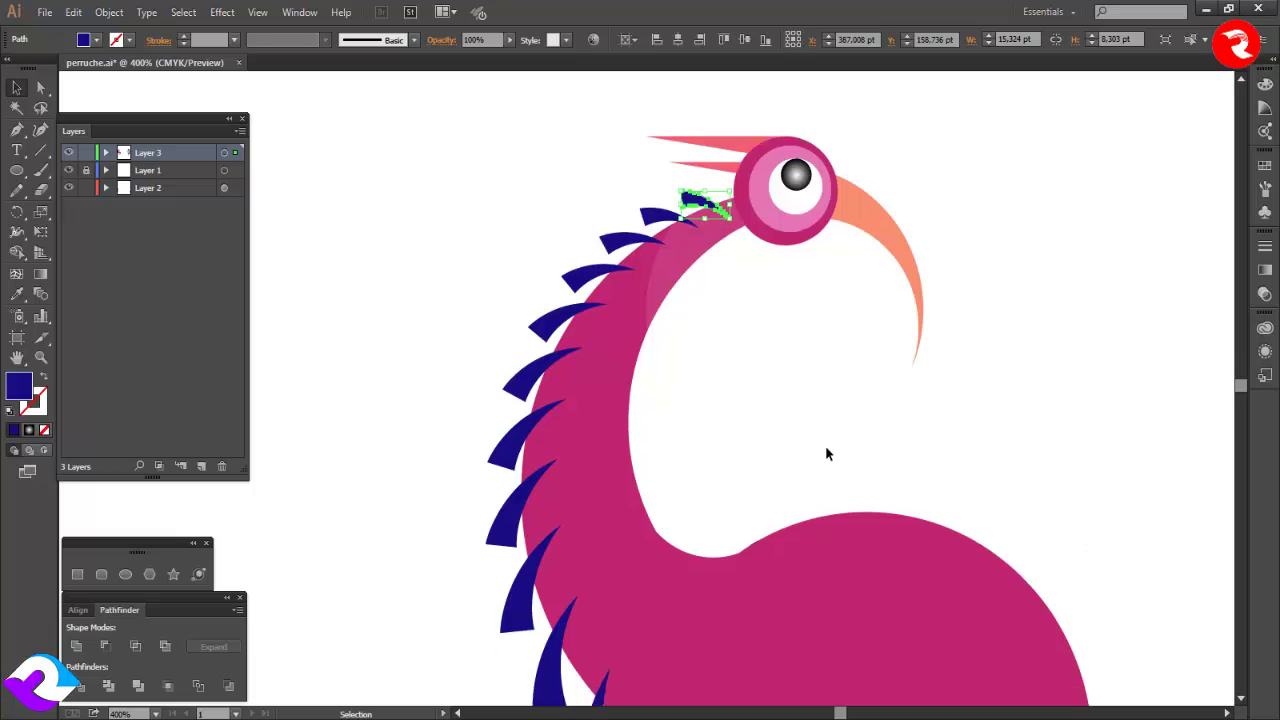
{"action": "scroll", "coordinate": [826, 454], "scroll_direction": "down", "scroll_amount": 5}
{"action": "left_click", "coordinate": [109, 12]}
{"action": "left_click", "coordinate": [132, 210]}
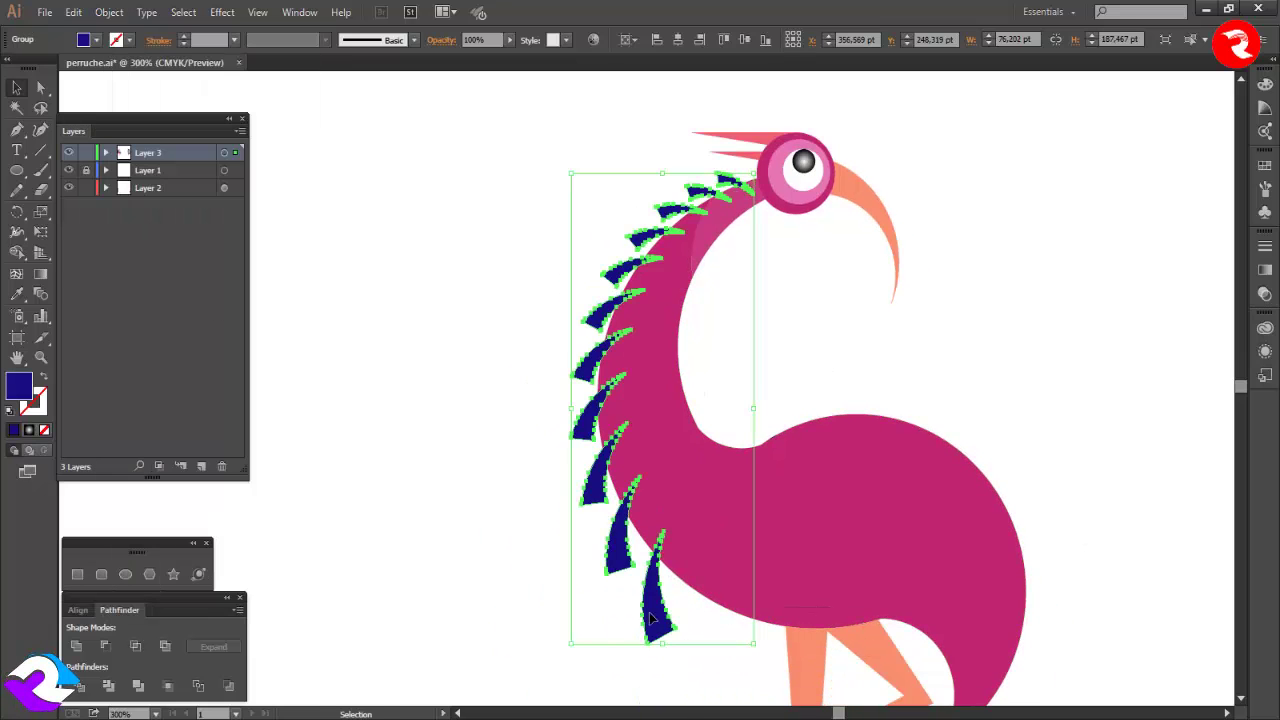
- Shrink the neck's feather group from its opposite corners to about 65 by 160 pt
{"action": "left_click_drag", "start_coordinate": [569, 172], "coordinate": [573, 179]}
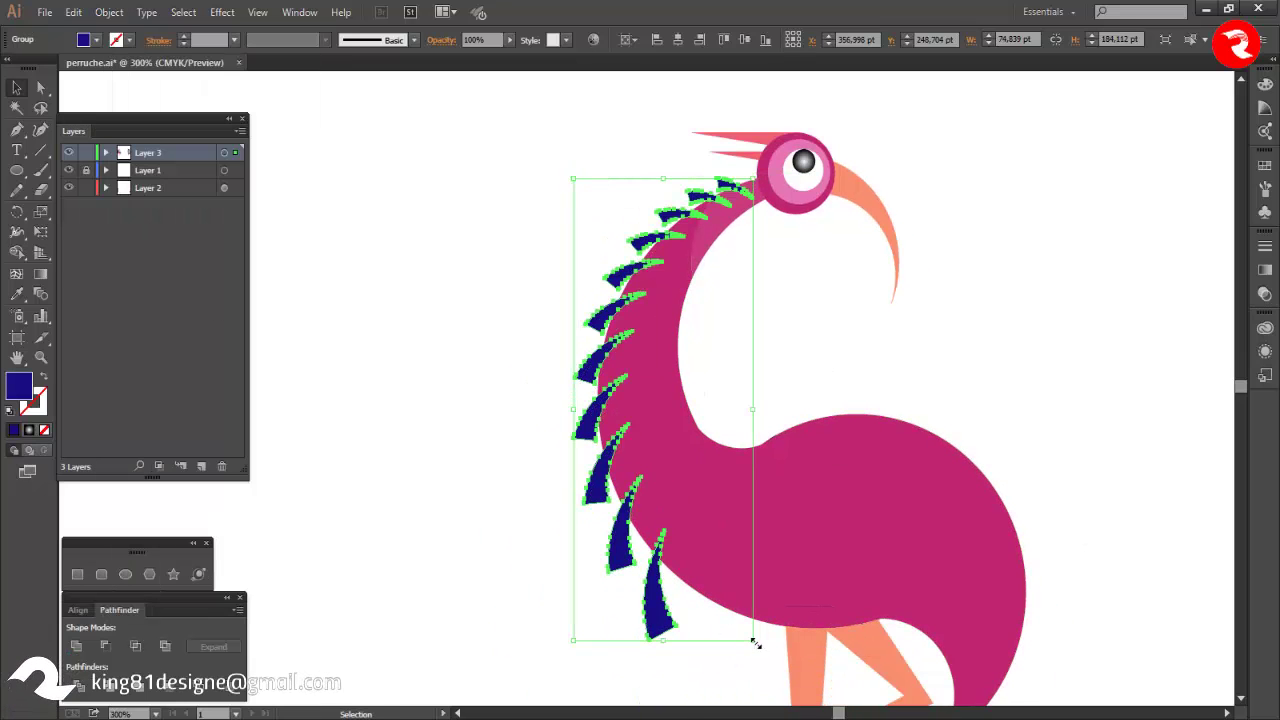
{"action": "left_click_drag", "start_coordinate": [754, 642], "coordinate": [737, 609]}
{"action": "left_click_drag", "start_coordinate": [574, 177], "coordinate": [580, 181]}
{"action": "left_click", "coordinate": [794, 358]}
- Nudge the feather row slightly so it sits along the outer edge of the neck
{"action": "scroll", "coordinate": [726, 218], "scroll_direction": "up", "scroll_amount": 3}
{"action": "left_click_drag", "start_coordinate": [673, 163], "coordinate": [677, 158]}
{"action": "left_click", "coordinate": [814, 352]}
{"action": "scroll", "coordinate": [816, 353], "scroll_direction": "down", "scroll_amount": 5}
{"action": "scroll", "coordinate": [816, 353], "scroll_direction": "down", "scroll_amount": 2}
{"action": "scroll", "coordinate": [640, 572], "scroll_direction": "up", "scroll_amount": 2}
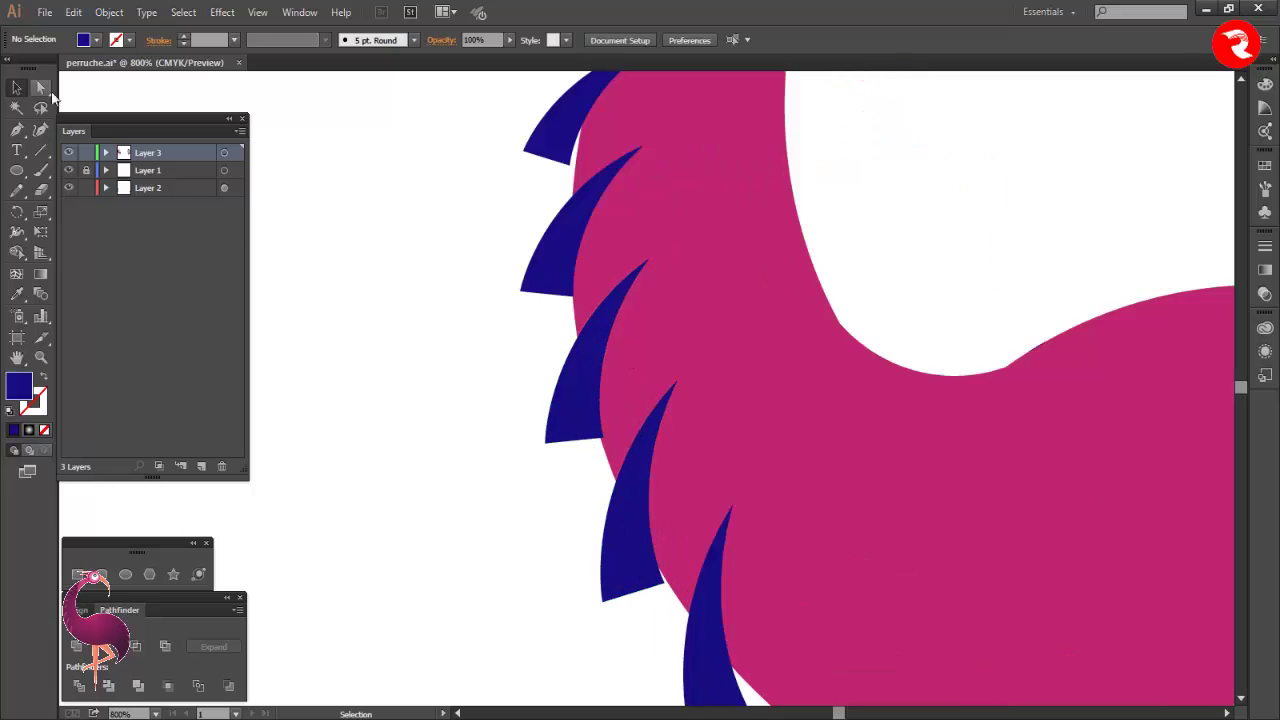
{"action": "left_click_drag", "start_coordinate": [568, 423], "coordinate": [565, 422]}
{"action": "left_click", "coordinate": [489, 539]}
{"action": "scroll", "coordinate": [566, 532], "scroll_direction": "down", "scroll_amount": 1}
{"action": "scroll", "coordinate": [566, 532], "scroll_direction": "down", "scroll_amount": 2}
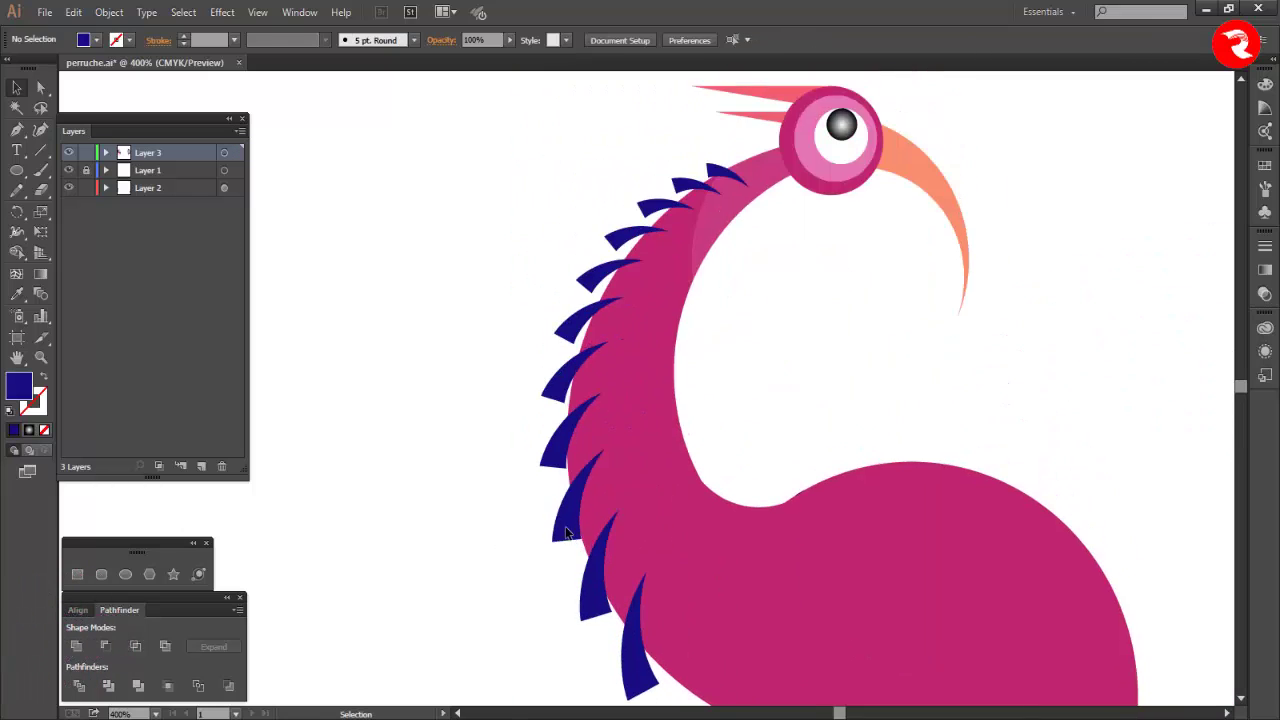
- Create a left-right mirrored copy of the neck's feather row with the Reflect tool
{"action": "scroll", "coordinate": [566, 532], "scroll_direction": "down", "scroll_amount": 2, "text": "alt"}
{"action": "left_click", "coordinate": [578, 519]}
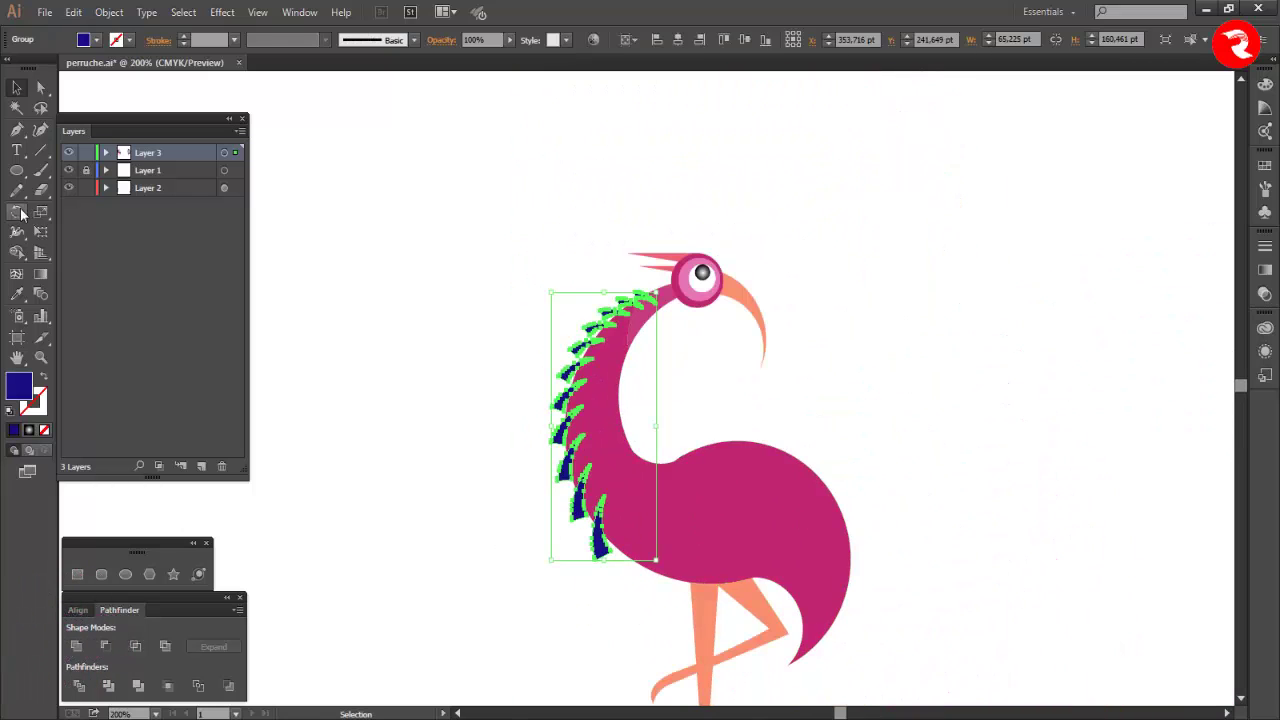
{"action": "left_click_drag", "start_coordinate": [18, 213], "coordinate": [60, 234]}
{"action": "double_click", "coordinate": [16, 214]}
{"action": "left_click", "coordinate": [816, 481]}
- Place the mirrored feather row on the bird's back, scaled to about 53 by 131 pt and rotated to follow the body's curve
{"action": "left_click", "coordinate": [18, 92]}
{"action": "left_click_drag", "start_coordinate": [646, 430], "coordinate": [863, 499]}
{"action": "left_click_drag", "start_coordinate": [871, 360], "coordinate": [853, 407], "text": "shift"}
{"action": "left_click_drag", "start_coordinate": [858, 402], "coordinate": [798, 430]}
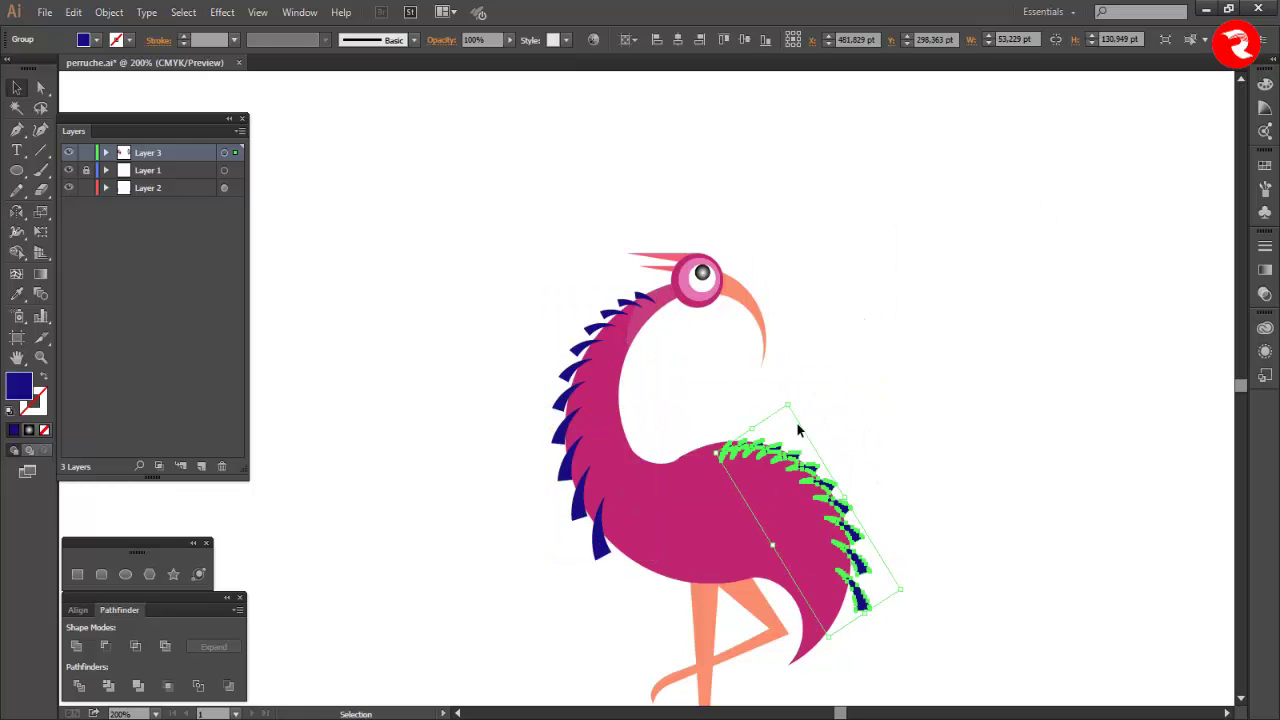
{"action": "scroll", "coordinate": [884, 565], "scroll_direction": "down", "scroll_amount": 1}
{"action": "scroll", "coordinate": [876, 532], "scroll_direction": "up", "scroll_amount": 1}
{"action": "left_click", "coordinate": [944, 486]}
- Fine-tune the size, angle and position of the back's feather row so it fits the body's outer curve
{"action": "scroll", "coordinate": [777, 390], "scroll_direction": "up", "scroll_amount": 2}
{"action": "scroll", "coordinate": [815, 331], "scroll_direction": "down", "scroll_amount": 1}
{"action": "left_click_drag", "start_coordinate": [789, 306], "coordinate": [768, 282]}
{"action": "left_click_drag", "start_coordinate": [849, 371], "coordinate": [858, 371]}
{"action": "left_click", "coordinate": [946, 422]}
{"action": "left_click_drag", "start_coordinate": [902, 558], "coordinate": [908, 572]}
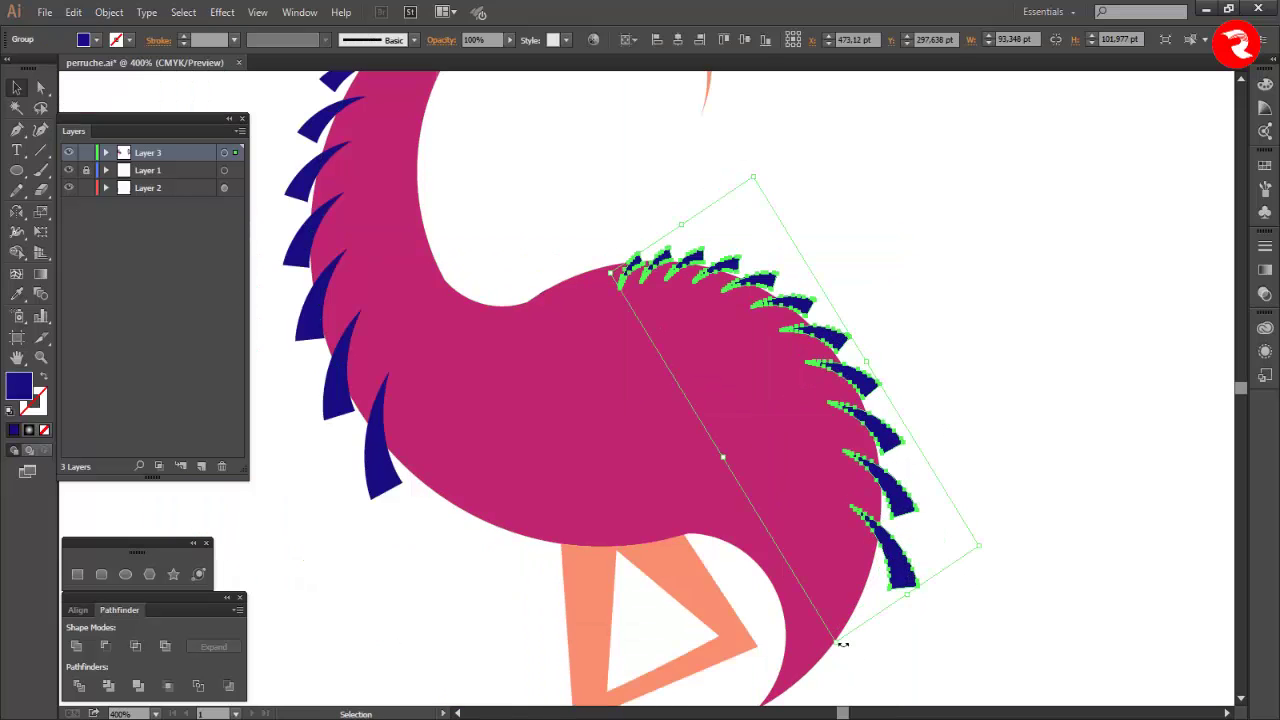
{"action": "left_click_drag", "start_coordinate": [843, 645], "coordinate": [836, 624]}
{"action": "left_click", "coordinate": [1014, 491]}
{"action": "key", "text": "ctrl+minus"}
{"action": "key", "text": "ctrl+minus"}
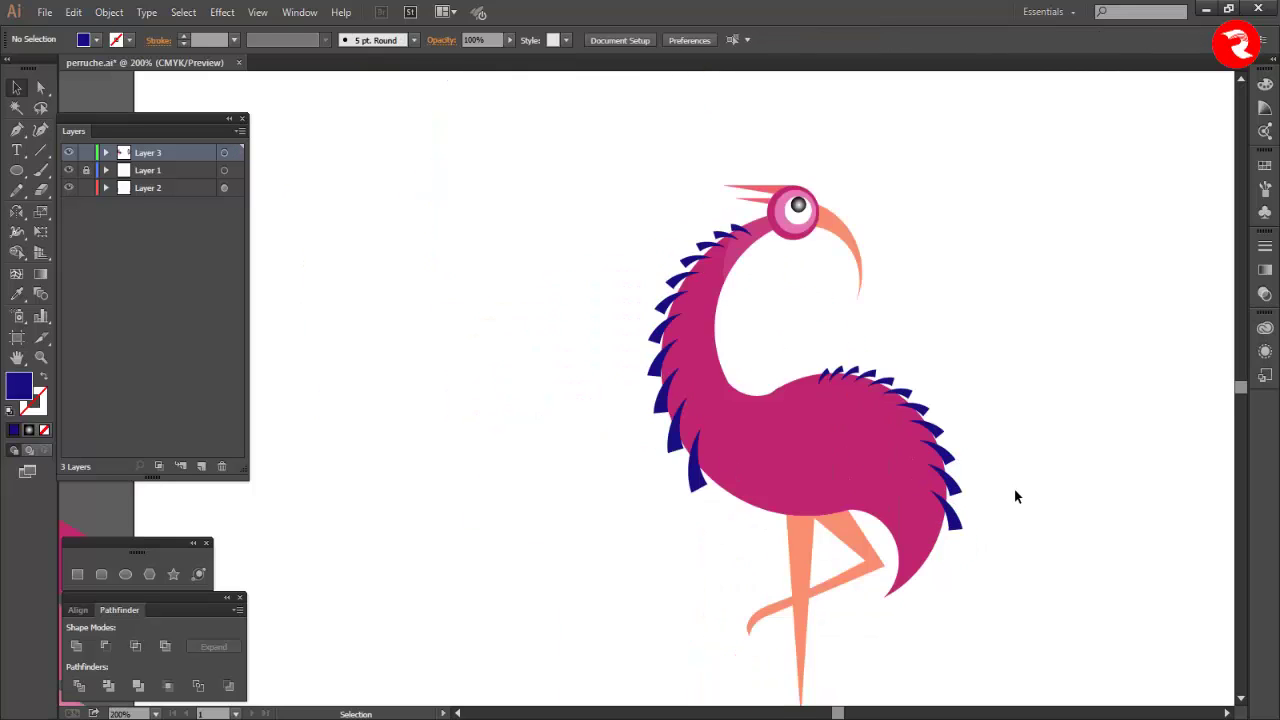
- Trim away the parts of the neck's feathers that stick out beyond the body with the Shape Builder tool
{"action": "scroll", "coordinate": [1014, 497], "scroll_direction": "up", "scroll_amount": 2}
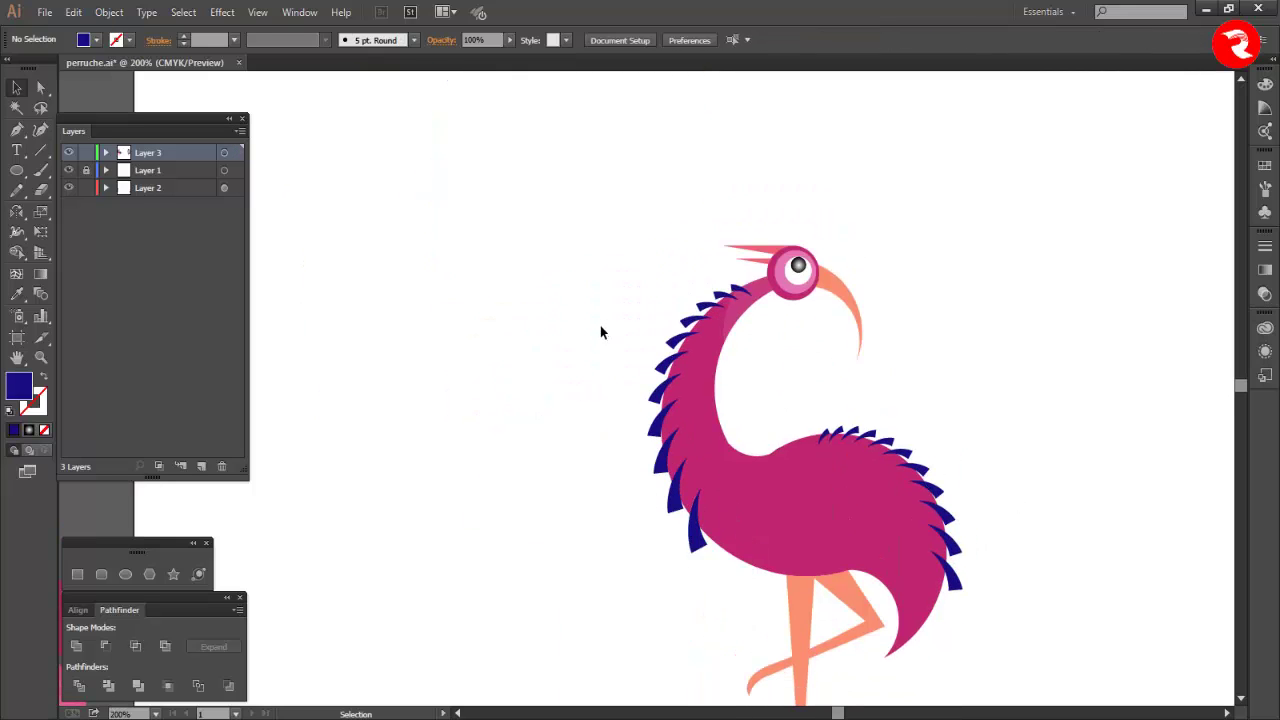
{"action": "left_click_drag", "start_coordinate": [706, 517], "coordinate": [706, 518]}
{"action": "left_click", "coordinate": [20, 260]}
{"action": "scroll", "coordinate": [708, 565], "scroll_direction": "up", "scroll_amount": 2}
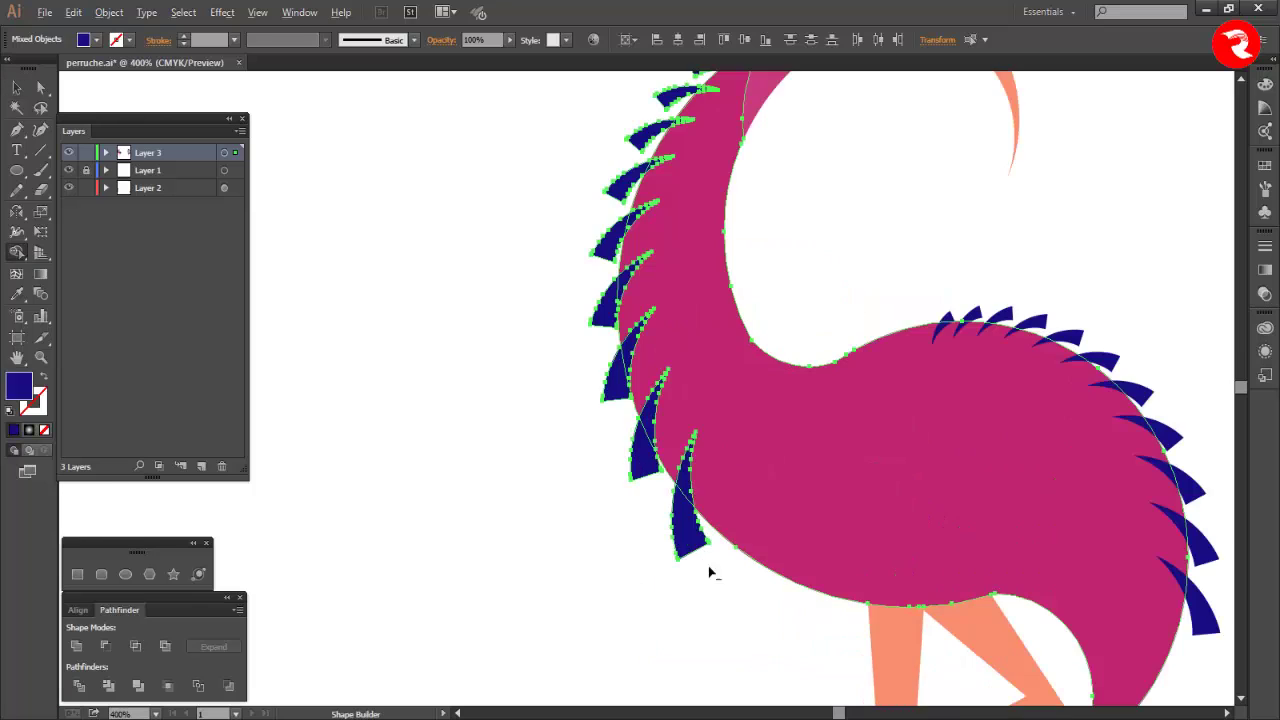
{"action": "scroll", "coordinate": [604, 436], "scroll_direction": "up", "scroll_amount": 4}
{"action": "scroll", "coordinate": [612, 366], "scroll_direction": "up", "scroll_amount": 2}
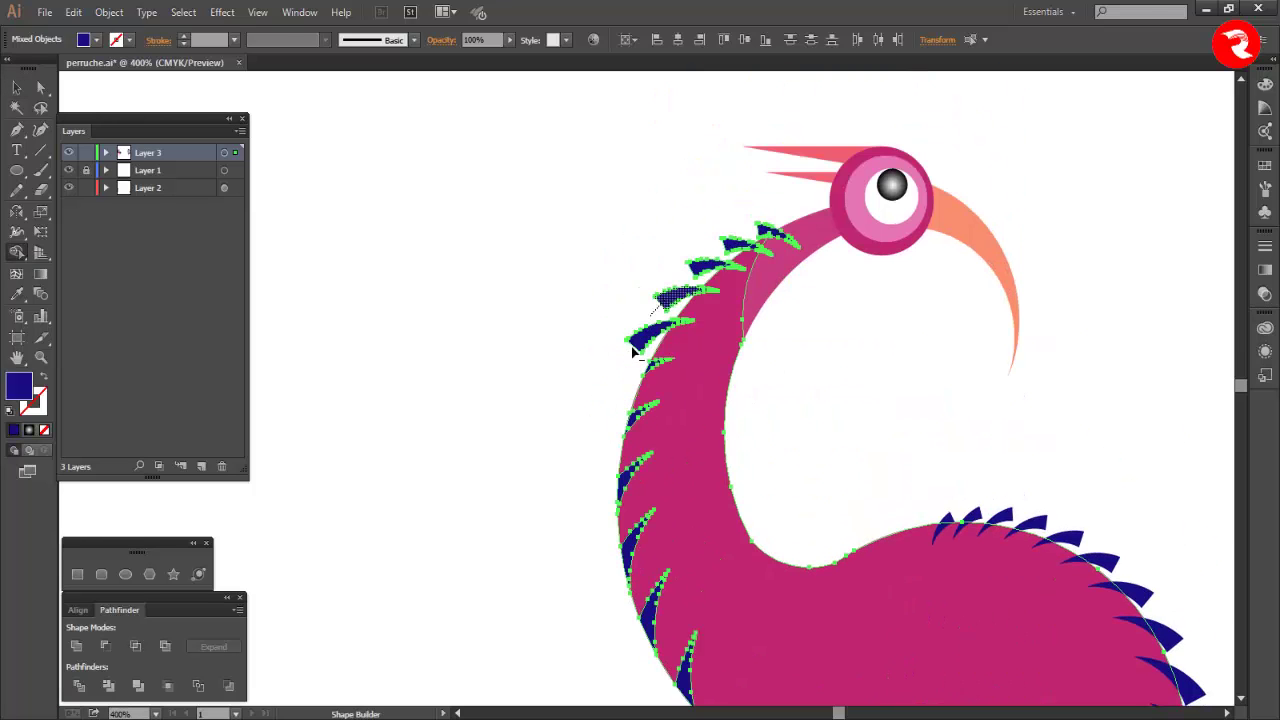
- Select the trimmed neck feather group and fill it with a linear gradient
{"action": "left_click", "coordinate": [18, 90]}
{"action": "left_click", "coordinate": [520, 426]}
{"action": "left_click", "coordinate": [628, 484]}
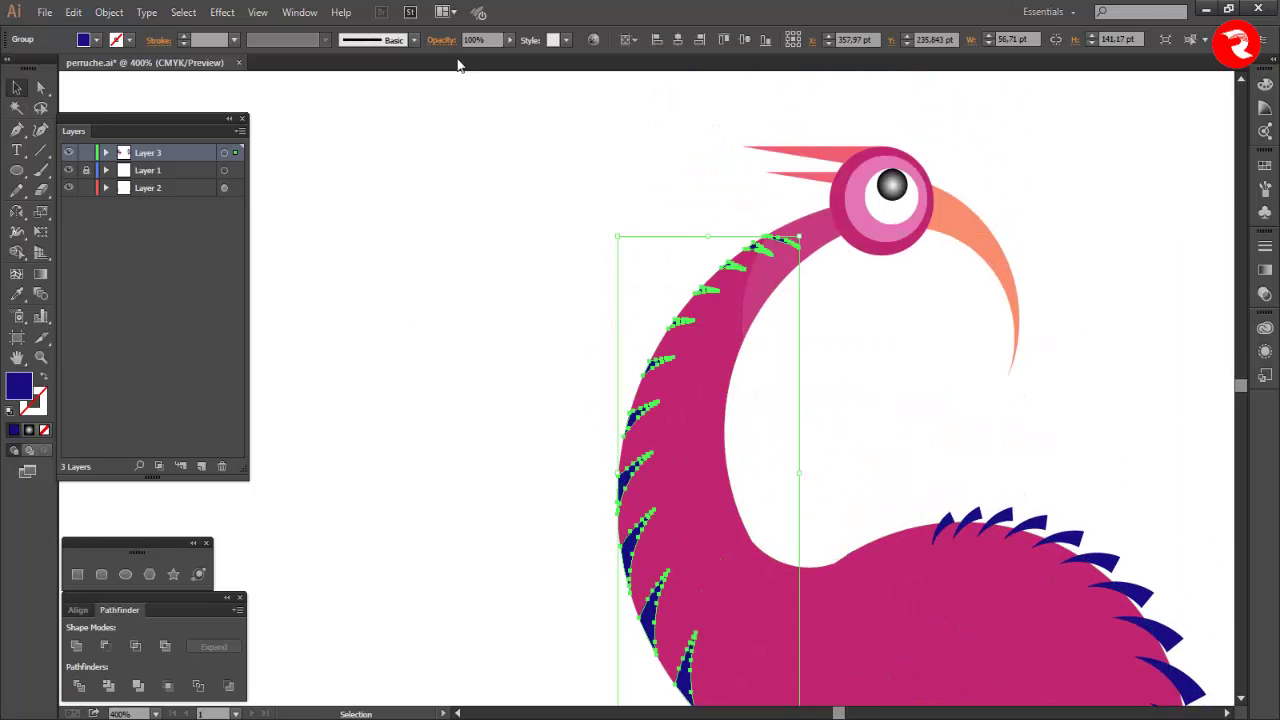
{"action": "left_click", "coordinate": [1094, 93]}
{"action": "left_click", "coordinate": [1265, 269]}
{"action": "left_click", "coordinate": [1137, 352]}
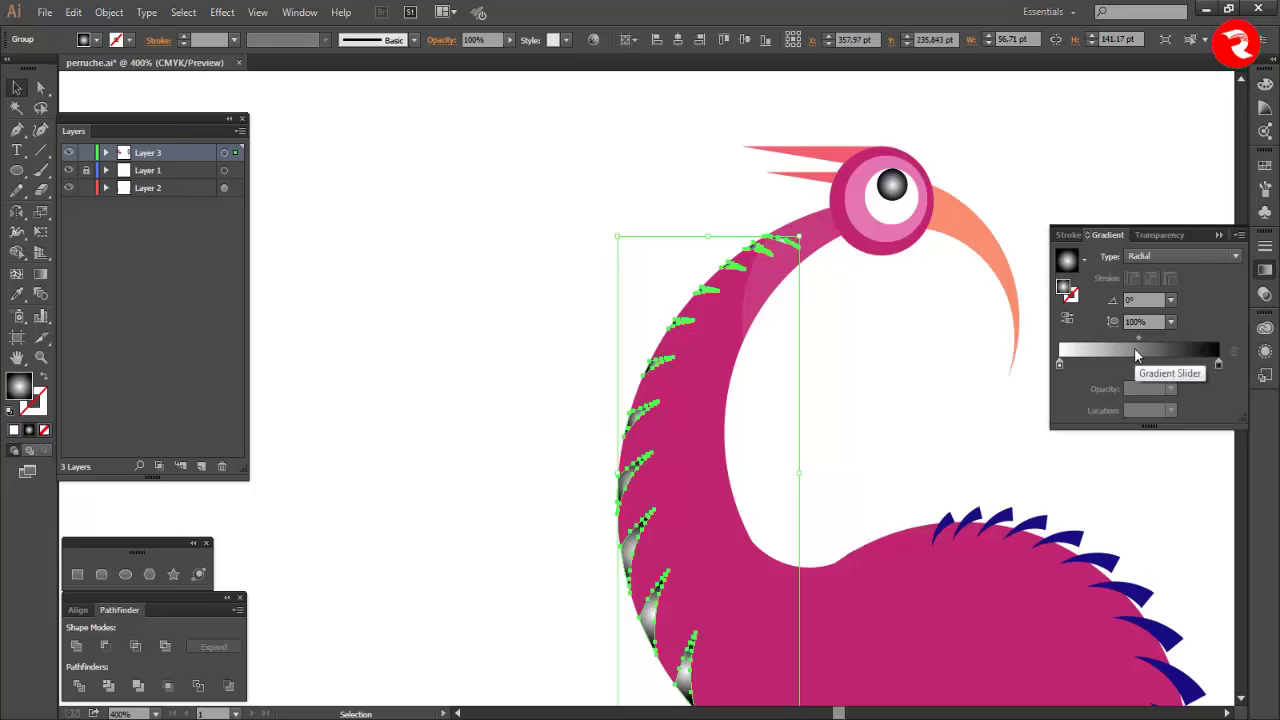
{"action": "left_click", "coordinate": [1152, 274]}
{"action": "left_click", "coordinate": [1274, 72]}
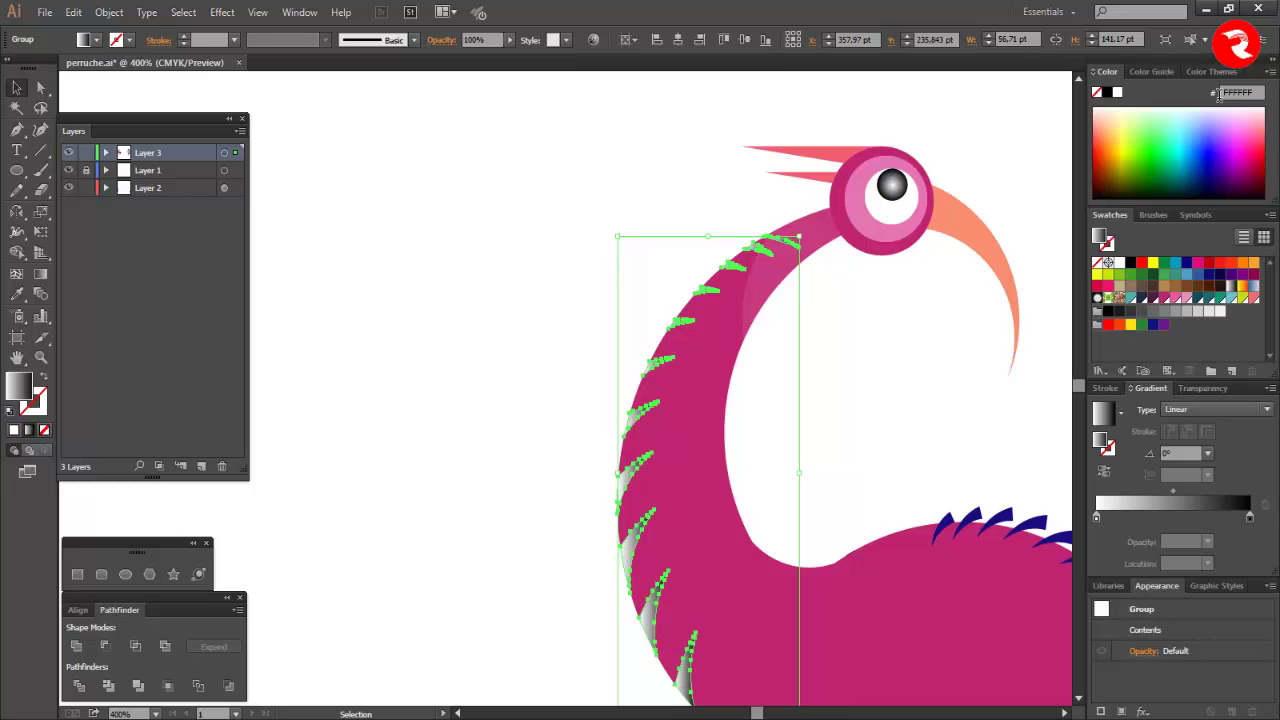
- Make the neck feathers' gradient fade from white to white at 0% opacity, and reverse its direction
{"action": "left_click_drag", "start_coordinate": [1243, 520], "coordinate": [1249, 519]}
{"action": "left_click", "coordinate": [1208, 541]}
{"action": "left_click", "coordinate": [1222, 341]}
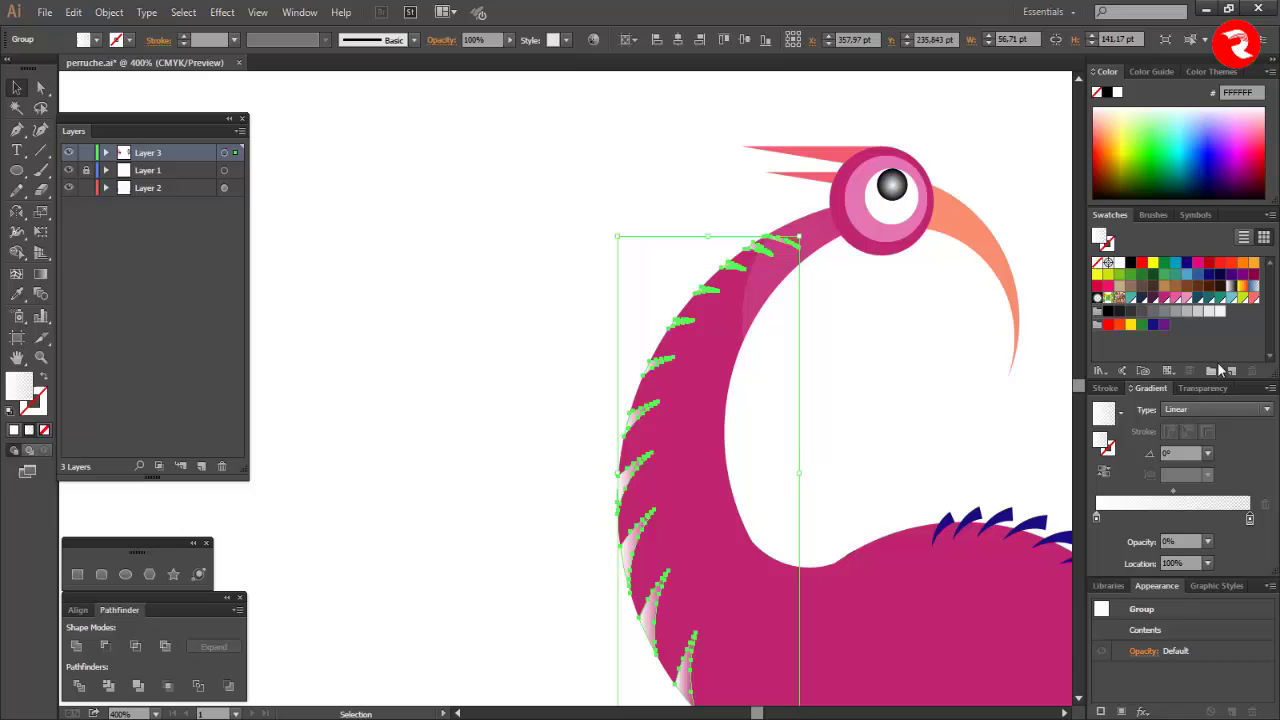
{"action": "left_click", "coordinate": [1105, 475]}
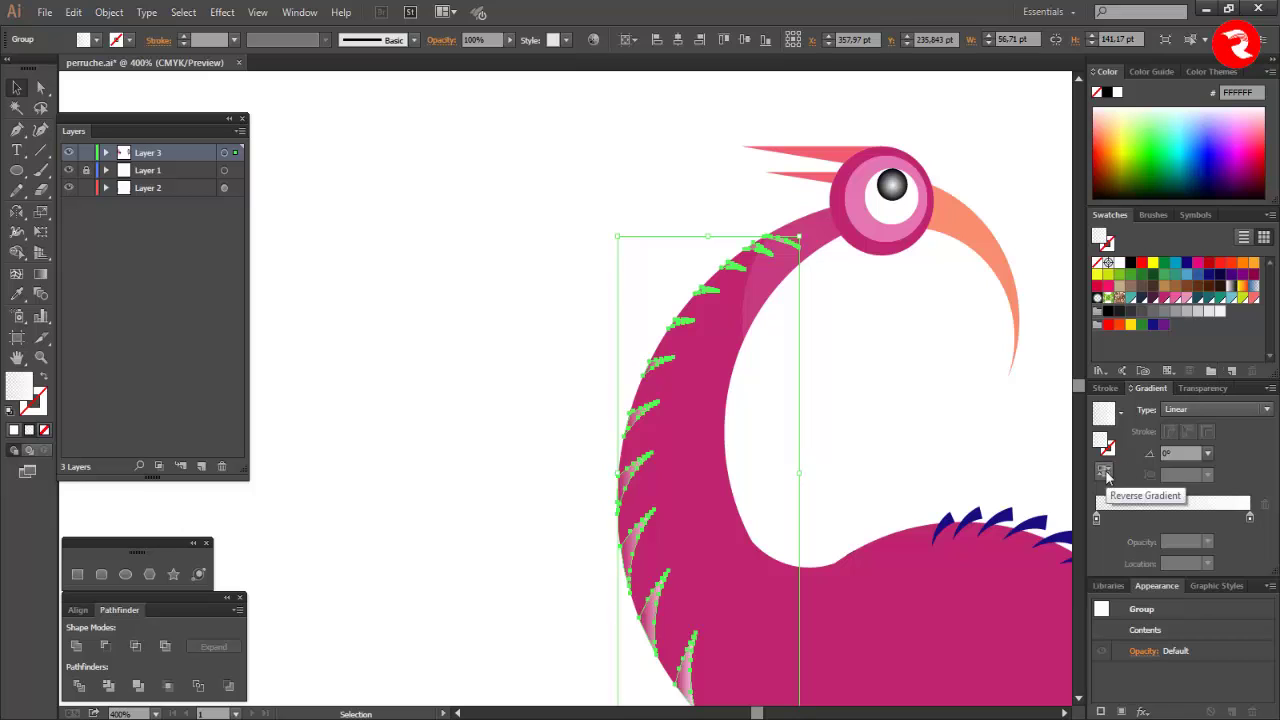
{"action": "left_click", "coordinate": [944, 443]}
- Trim the back's feathers to the body outline by removing their protruding parts with the Shape Builder tool
{"action": "key", "text": "ctrl+minus"}
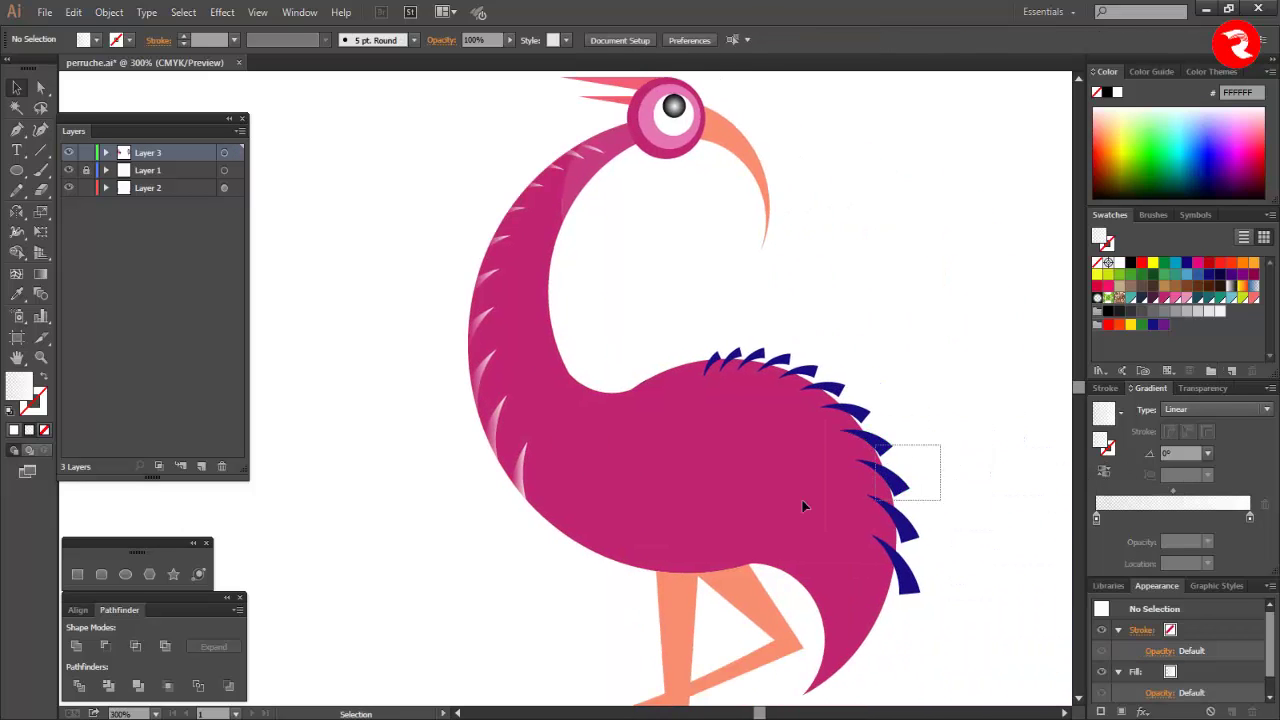
{"action": "key", "text": "ctrl+a"}
{"action": "key", "text": "shift+m"}
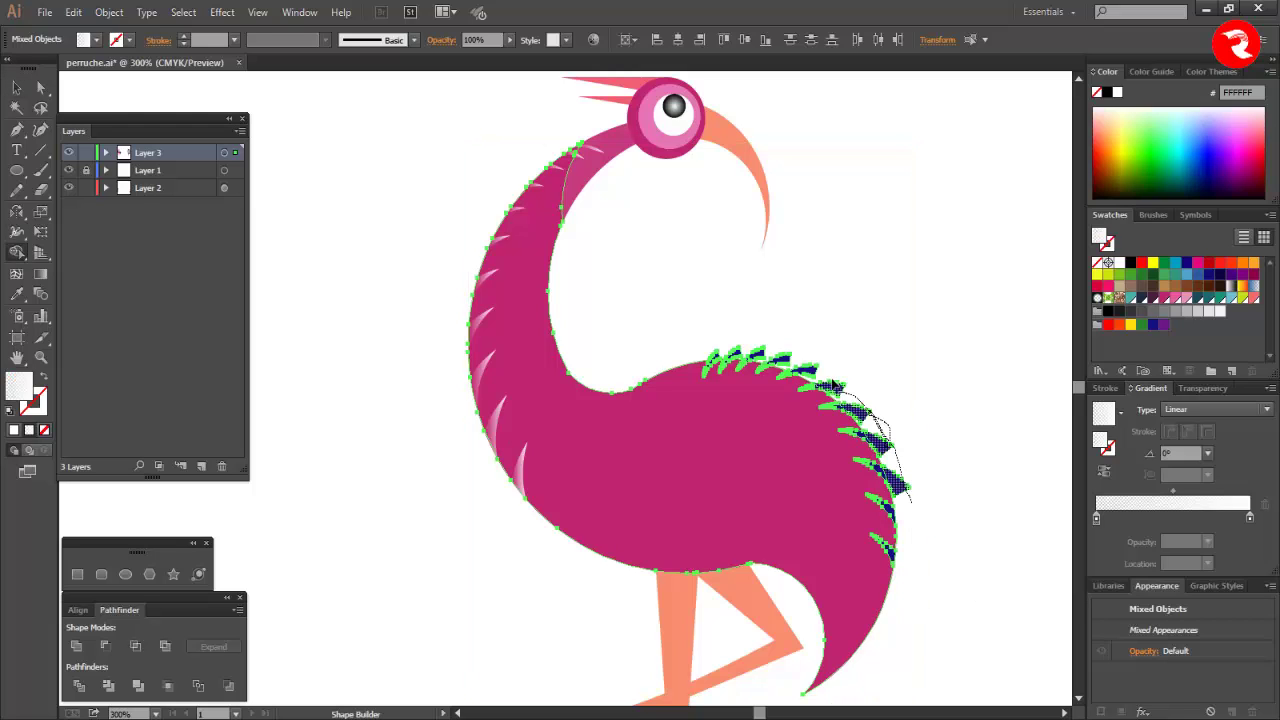
{"action": "left_click_drag", "start_coordinate": [728, 356], "coordinate": [713, 360]}
- Copy the neck feathers' fading white gradient onto the back's feather group with the Eyedropper
{"action": "key", "text": "v"}
{"action": "left_click", "coordinate": [862, 367]}
{"action": "left_click", "coordinate": [884, 477]}
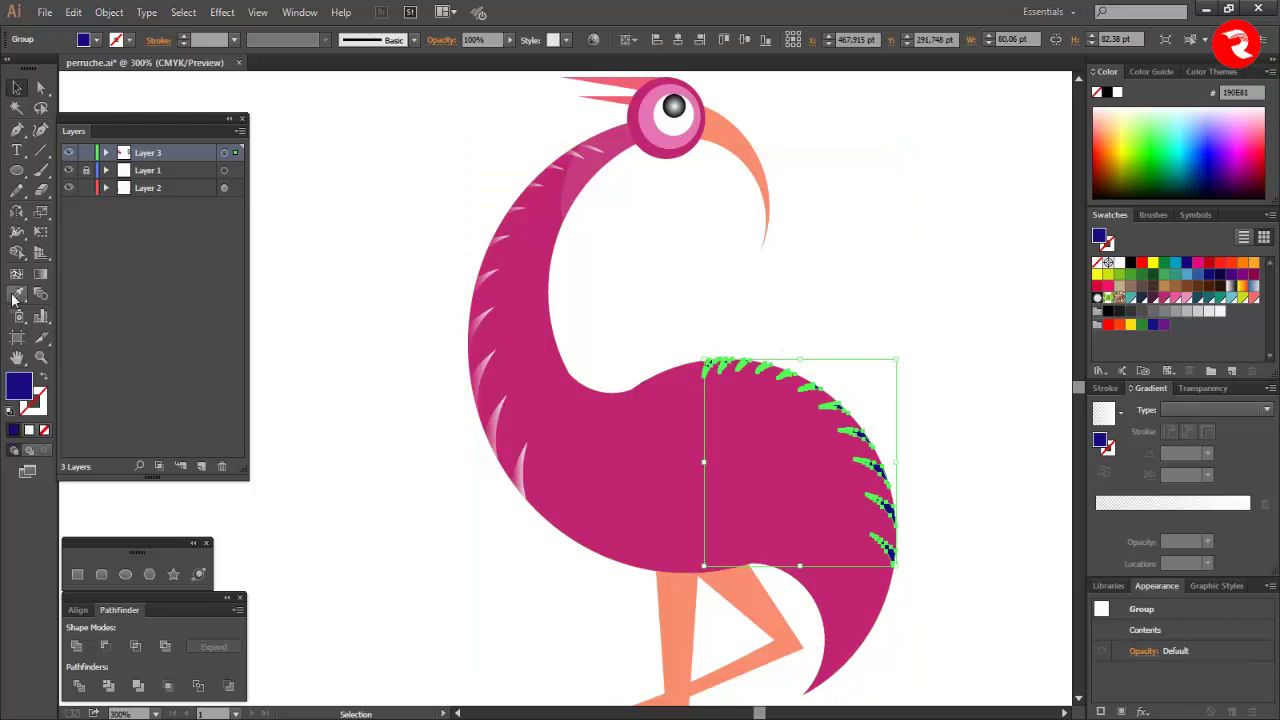
{"action": "left_click", "coordinate": [16, 295]}
{"action": "left_click", "coordinate": [502, 411]}
{"action": "key", "text": "v"}
{"action": "left_click", "coordinate": [564, 299]}
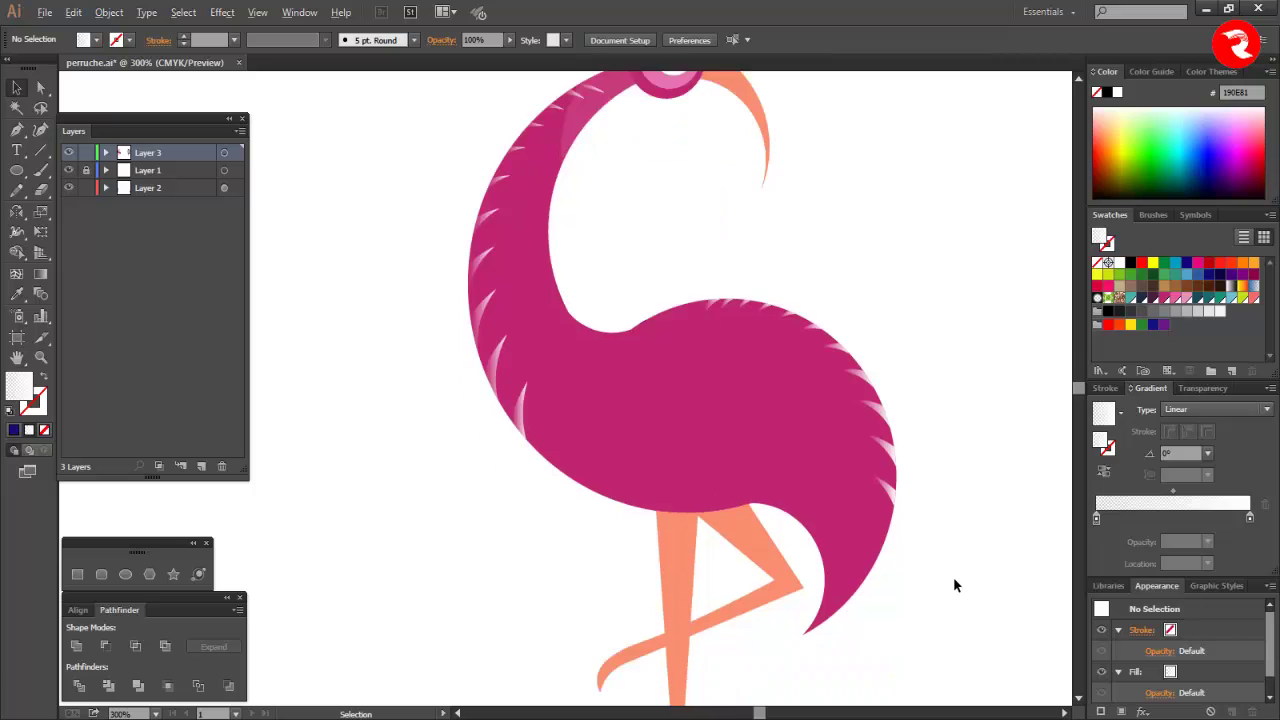
- Set the blending mode of the back's feather group to Overlay
{"action": "key", "text": "ctrl+minus"}
{"action": "left_click", "coordinate": [908, 543]}
{"action": "left_click", "coordinate": [441, 40]}
{"action": "left_click", "coordinate": [318, 67]}
{"action": "left_click", "coordinate": [318, 227]}
{"action": "left_click", "coordinate": [851, 324]}
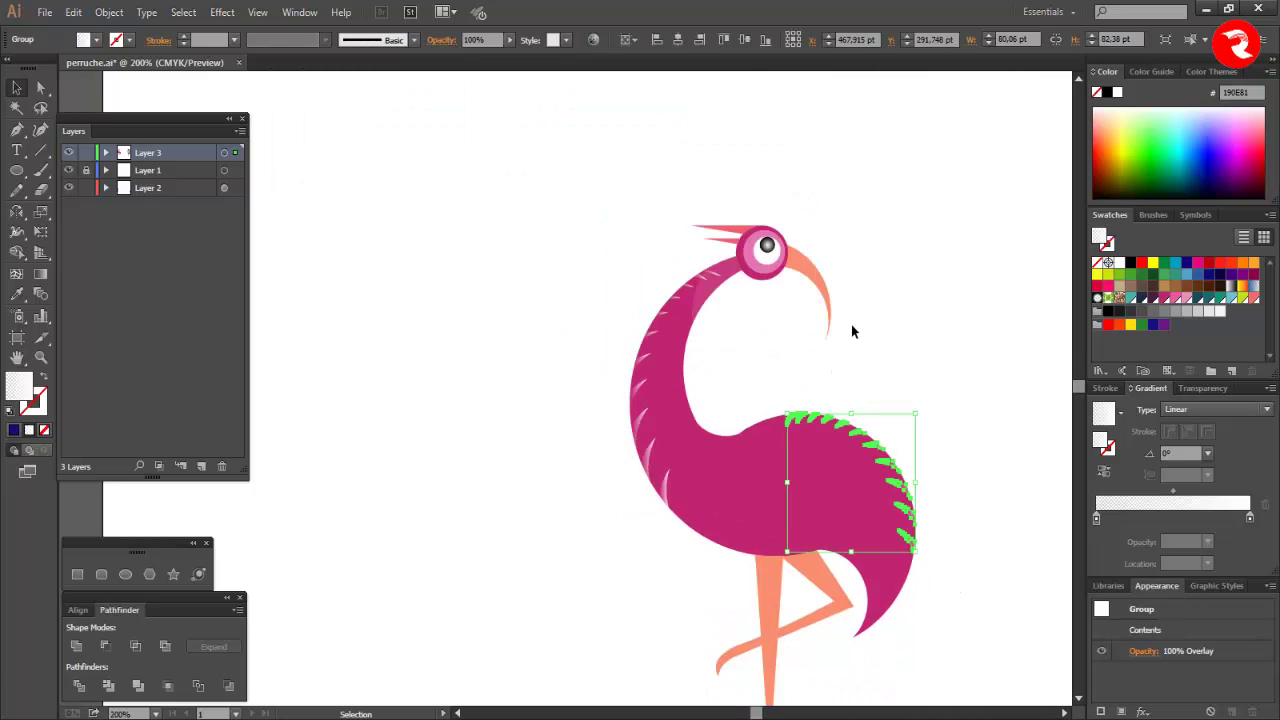
{"action": "left_click", "coordinate": [851, 324]}
- Give the neck's feather group the same Overlay blending mode
{"action": "left_click", "coordinate": [664, 491]}
{"action": "left_click", "coordinate": [441, 40]}
{"action": "left_click", "coordinate": [318, 67]}
{"action": "left_click", "coordinate": [305, 227]}
{"action": "left_click", "coordinate": [950, 402]}
{"action": "left_click", "coordinate": [950, 402]}
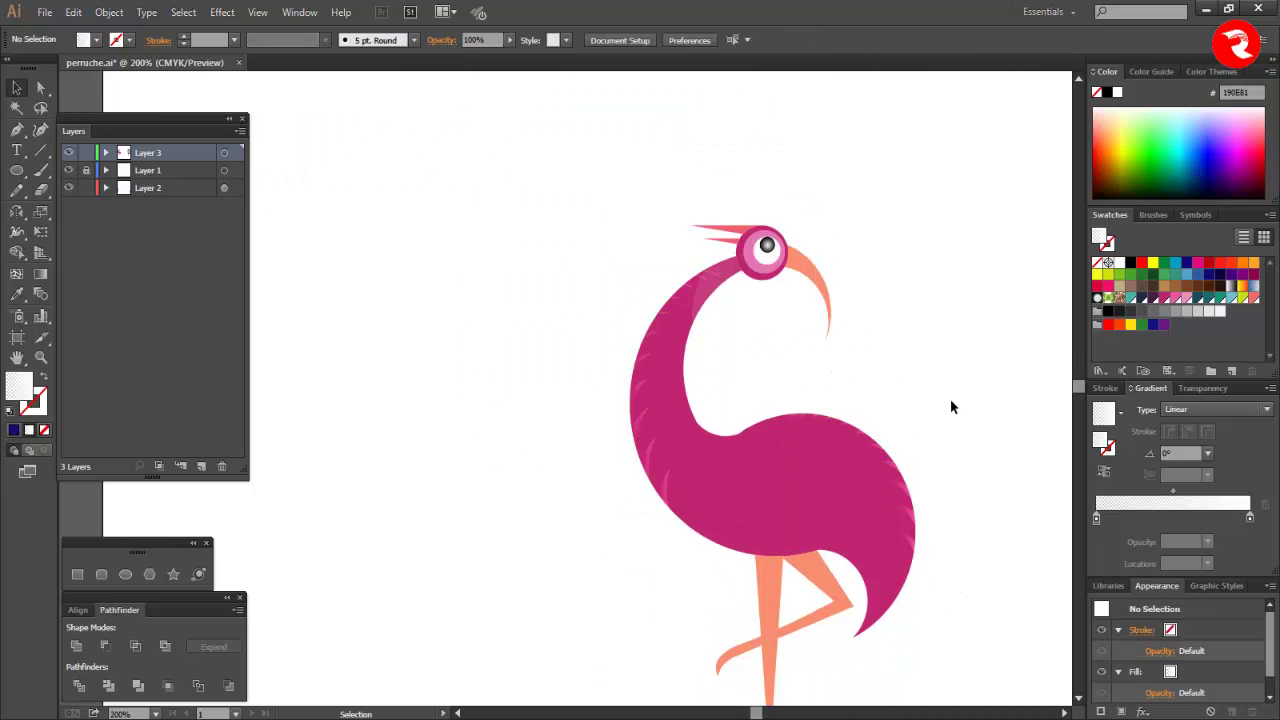
- Draw a circle about 66 pt across over the beak's inner curve and remove its fill
{"action": "scroll", "coordinate": [950, 402], "scroll_direction": "down", "scroll_amount": 3}
{"action": "scroll", "coordinate": [950, 406], "scroll_direction": "down", "scroll_amount": 3}
{"action": "scroll", "coordinate": [950, 406], "scroll_direction": "up", "scroll_amount": 7}
{"action": "scroll", "coordinate": [880, 390], "scroll_direction": "up", "scroll_amount": 2}
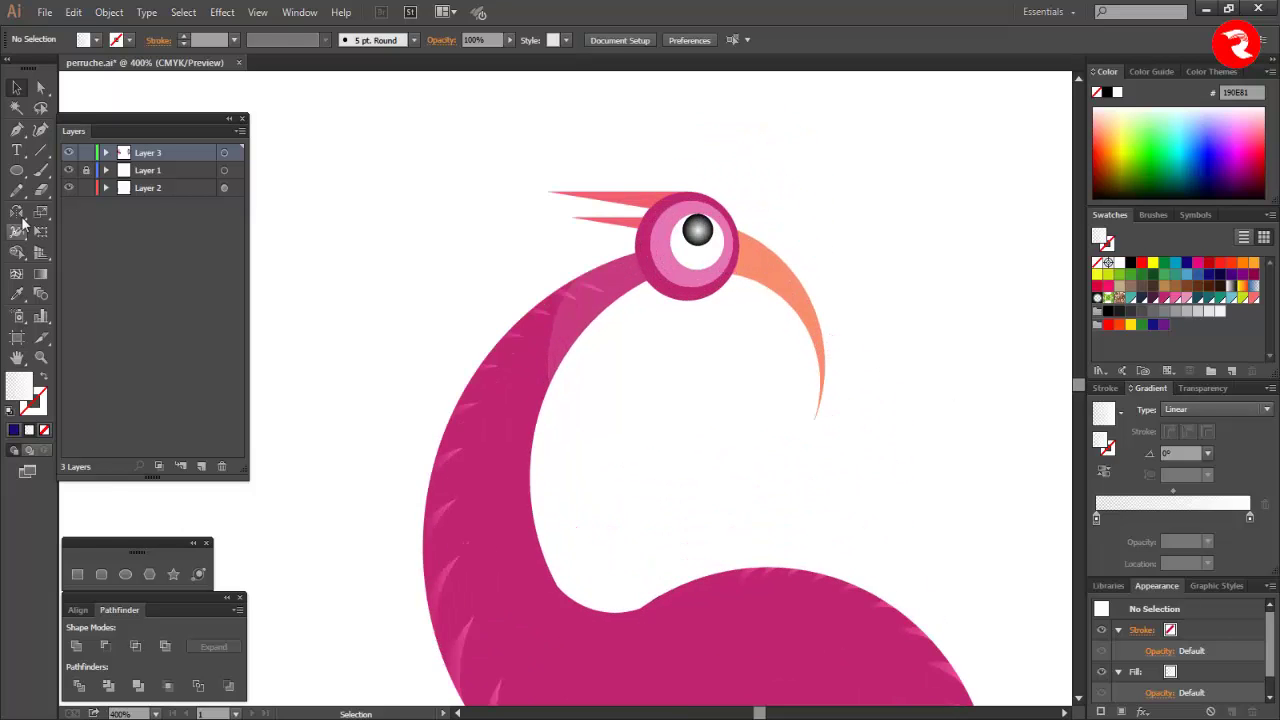
{"action": "left_click", "coordinate": [16, 170]}
{"action": "scroll", "coordinate": [680, 340], "scroll_direction": "up", "scroll_amount": 1}
{"action": "left_click_drag", "start_coordinate": [690, 279], "coordinate": [766, 541]}
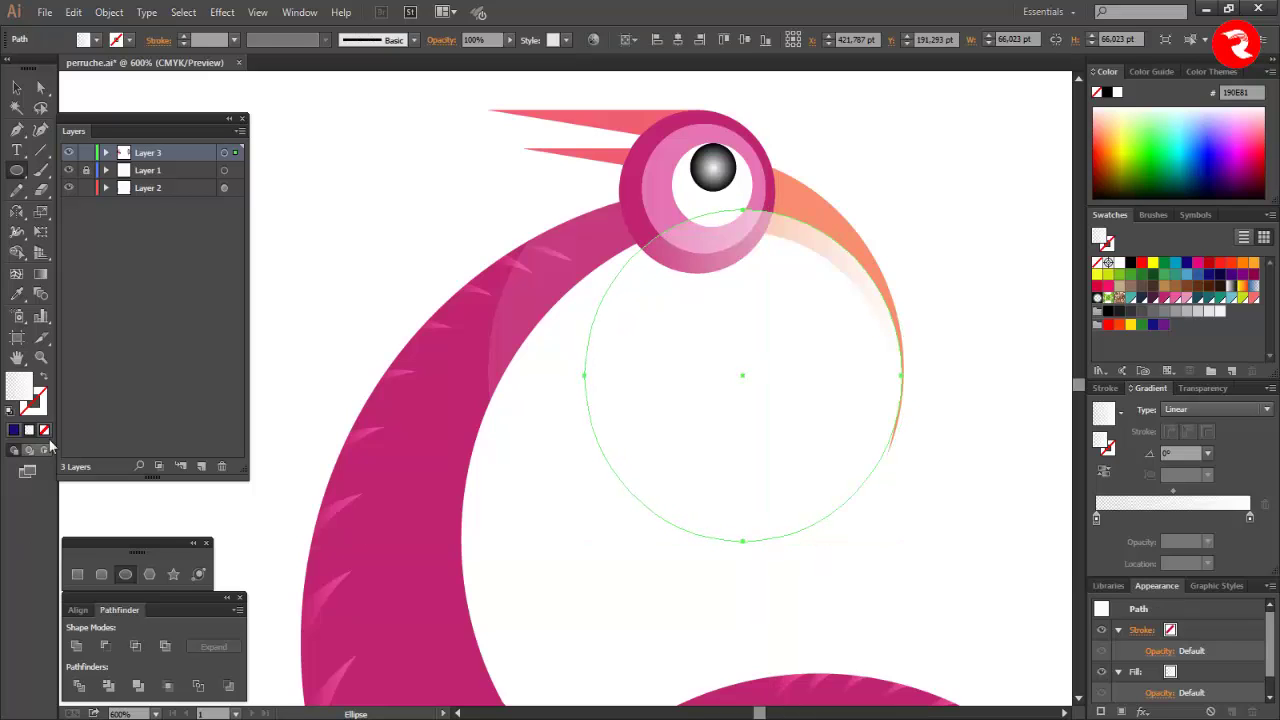
{"action": "left_click", "coordinate": [44, 430]}
- Divide the beak with the circle using Pathfinder and ungroup the resulting pieces
{"action": "left_click", "coordinate": [17, 88]}
{"action": "left_click_drag", "start_coordinate": [963, 314], "coordinate": [877, 416]}
{"action": "left_click", "coordinate": [79, 686]}
{"action": "right_click", "coordinate": [879, 300]}
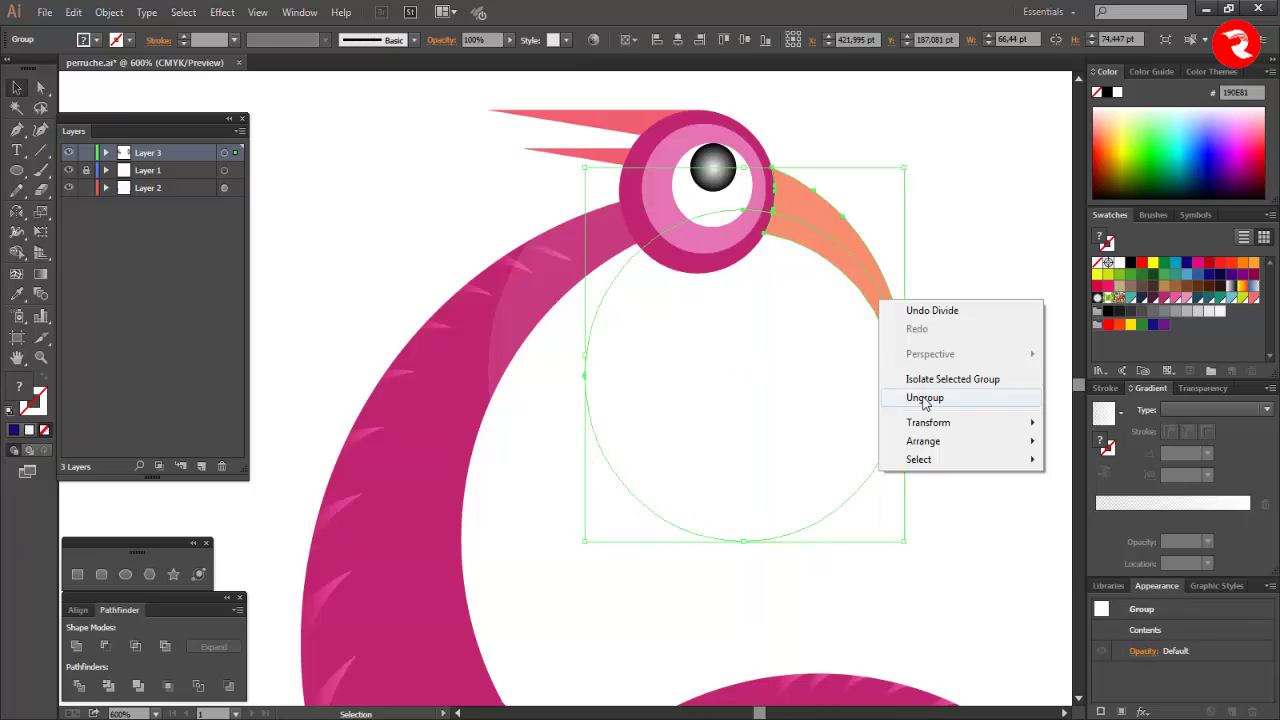
{"action": "left_click", "coordinate": [925, 398]}
- Recolour the beak's lower inner piece to the darker salmon E87F67
{"action": "left_click", "coordinate": [866, 291]}
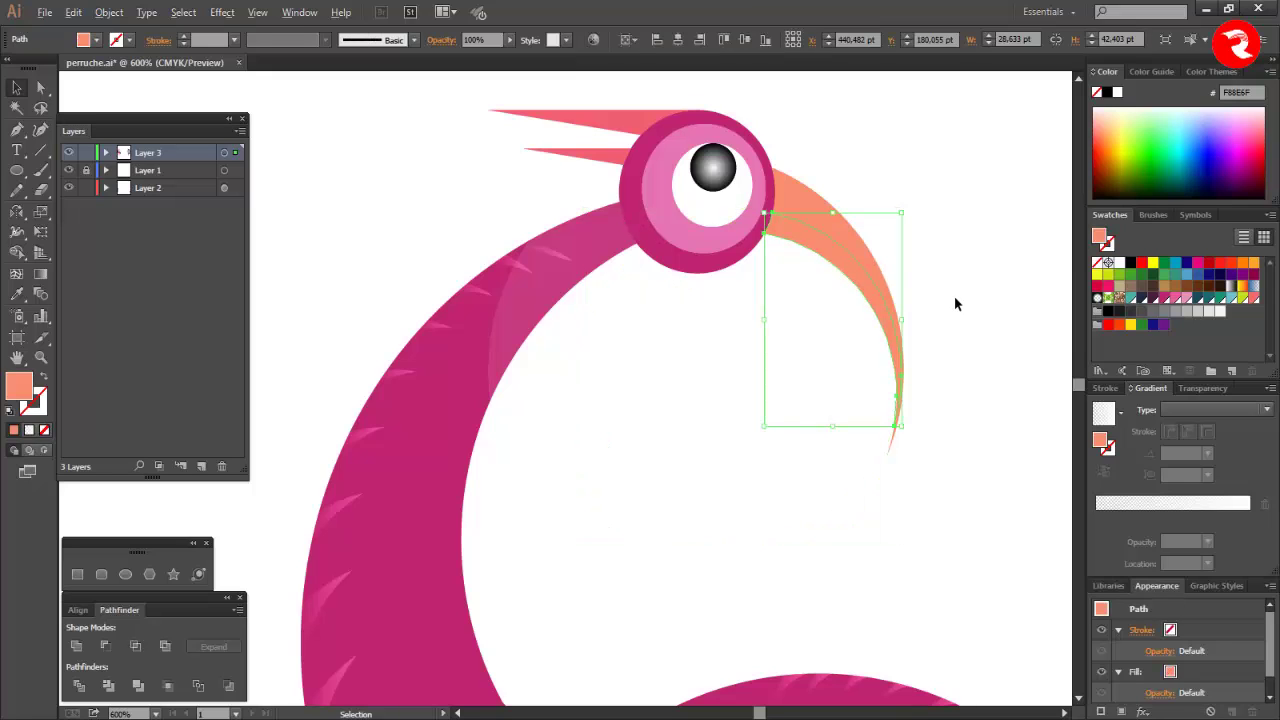
{"action": "double_click", "coordinate": [25, 390]}
{"action": "left_click", "coordinate": [938, 383]}
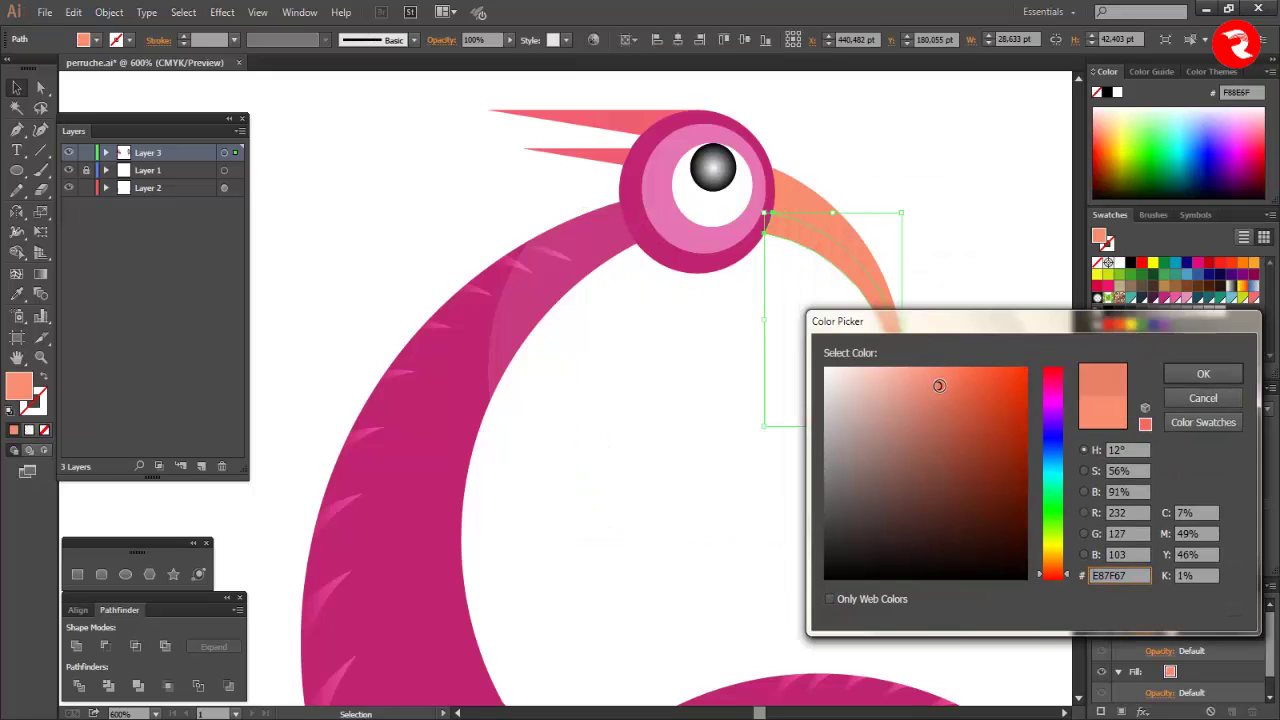
{"action": "left_click", "coordinate": [1130, 344]}
{"action": "left_click", "coordinate": [992, 318]}
- Draw a vertical Pen line down the centre of the standing leg and use it to split the leg's lower part
{"action": "scroll", "coordinate": [990, 316], "scroll_direction": "down", "scroll_amount": 3}
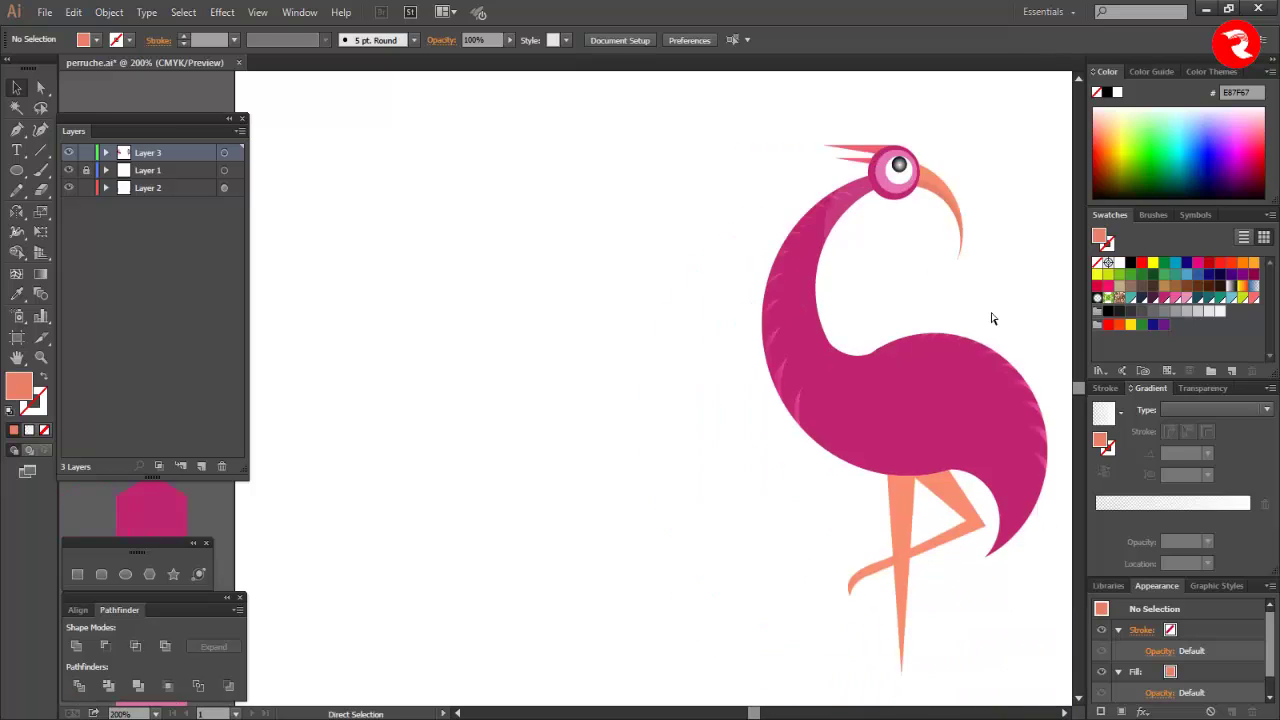
{"action": "scroll", "coordinate": [985, 330], "scroll_direction": "right", "scroll_amount": 2}
{"action": "scroll", "coordinate": [882, 640], "scroll_direction": "up", "scroll_amount": 2}
{"action": "scroll", "coordinate": [882, 640], "scroll_direction": "down", "scroll_amount": 1}
{"action": "left_click", "coordinate": [17, 131]}
{"action": "left_click", "coordinate": [685, 216]}
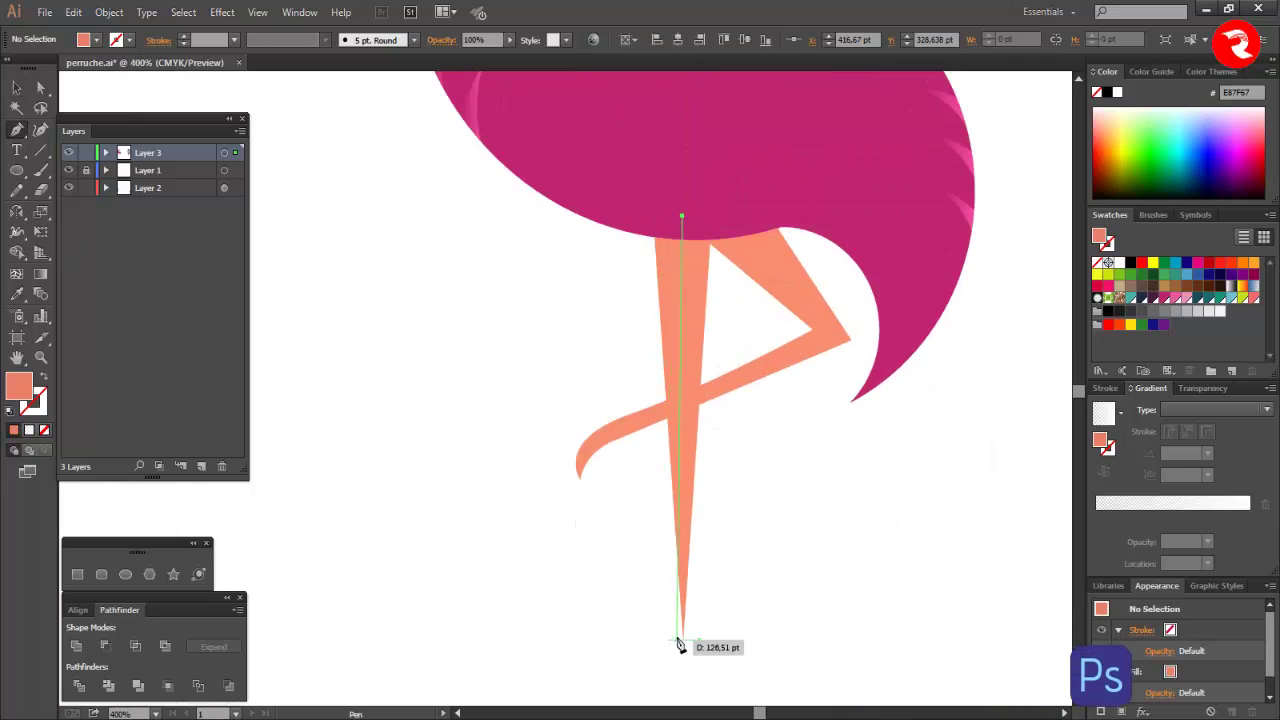
{"action": "left_click", "coordinate": [682, 650]}
{"action": "key", "text": "v"}
{"action": "left_click", "coordinate": [700, 358]}
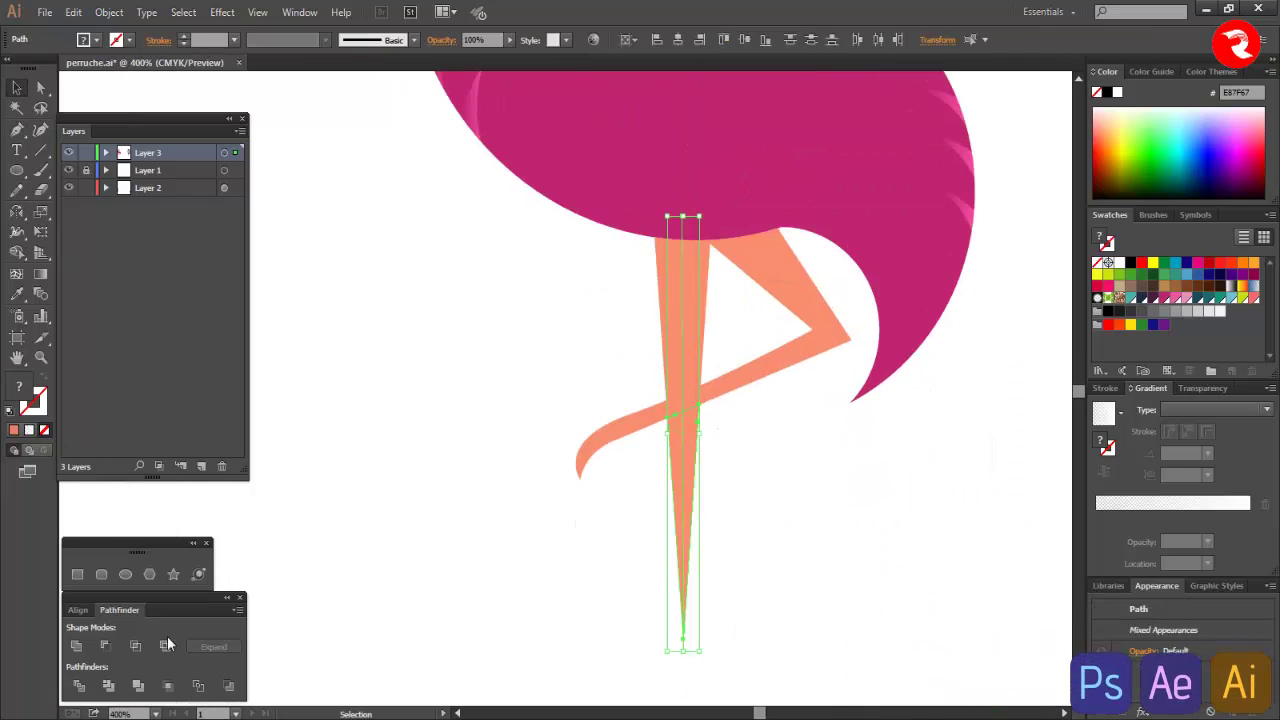
- Draw a second vertical Pen line through the standing leg's centre, without fill
{"action": "left_click", "coordinate": [693, 330]}
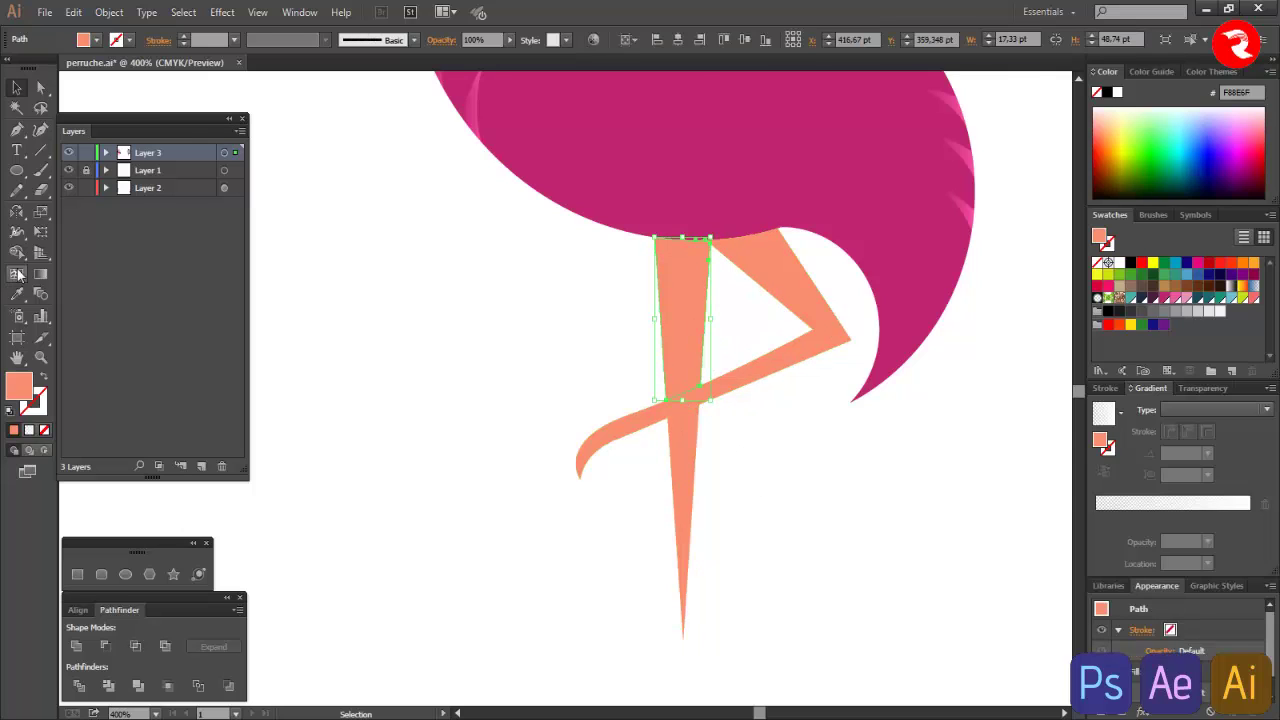
{"action": "left_click", "coordinate": [683, 204]}
{"action": "left_click", "coordinate": [683, 660]}
{"action": "left_click", "coordinate": [17, 88]}
{"action": "left_click", "coordinate": [44, 430]}
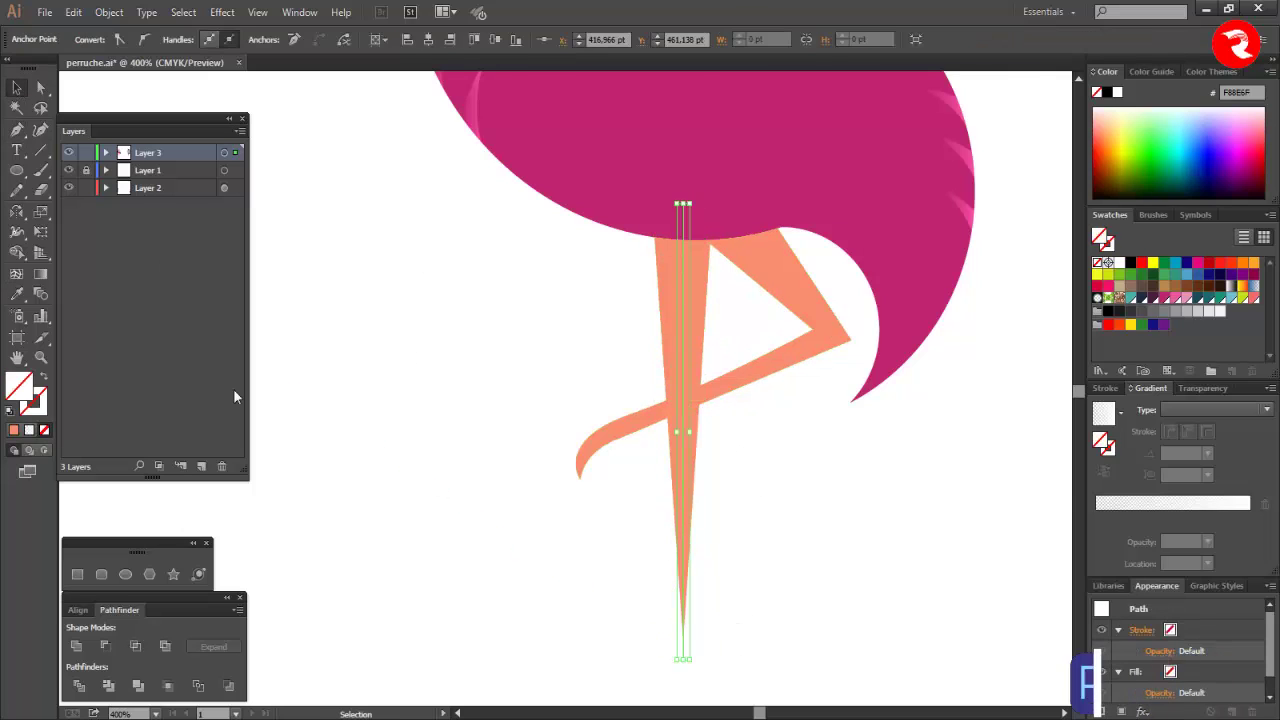
- Divide the standing leg's upper part along the new centre line and ungroup the halves
{"action": "left_click", "coordinate": [695, 333], "text": "shift"}
{"action": "left_click", "coordinate": [80, 688]}
{"action": "right_click", "coordinate": [688, 332]}
{"action": "left_click", "coordinate": [731, 433]}
{"action": "left_click", "coordinate": [750, 430]}
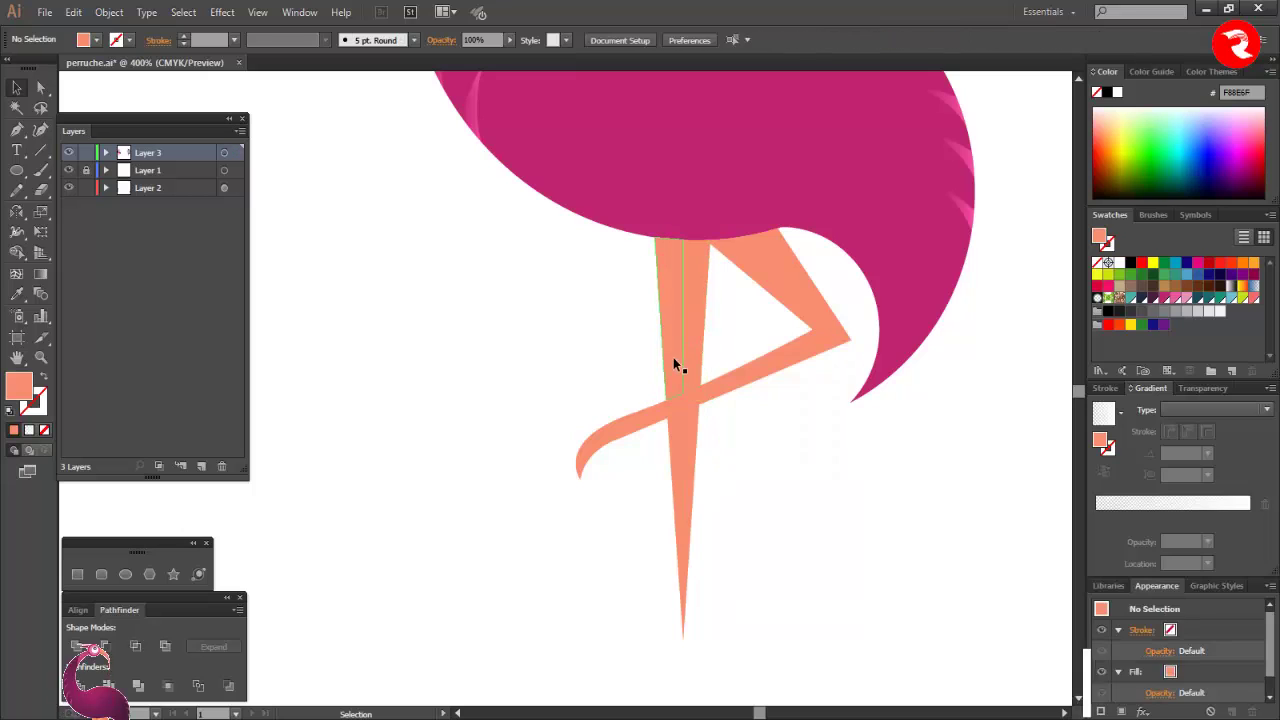
{"action": "left_click", "coordinate": [673, 357]}
{"action": "left_click", "coordinate": [695, 340], "text": "shift"}
{"action": "left_click", "coordinate": [109, 13]}
{"action": "mouse_move", "coordinate": [176, 361]}
{"action": "left_click", "coordinate": [377, 547]}
{"action": "left_click", "coordinate": [630, 414]}
{"action": "left_click", "coordinate": [758, 528]}
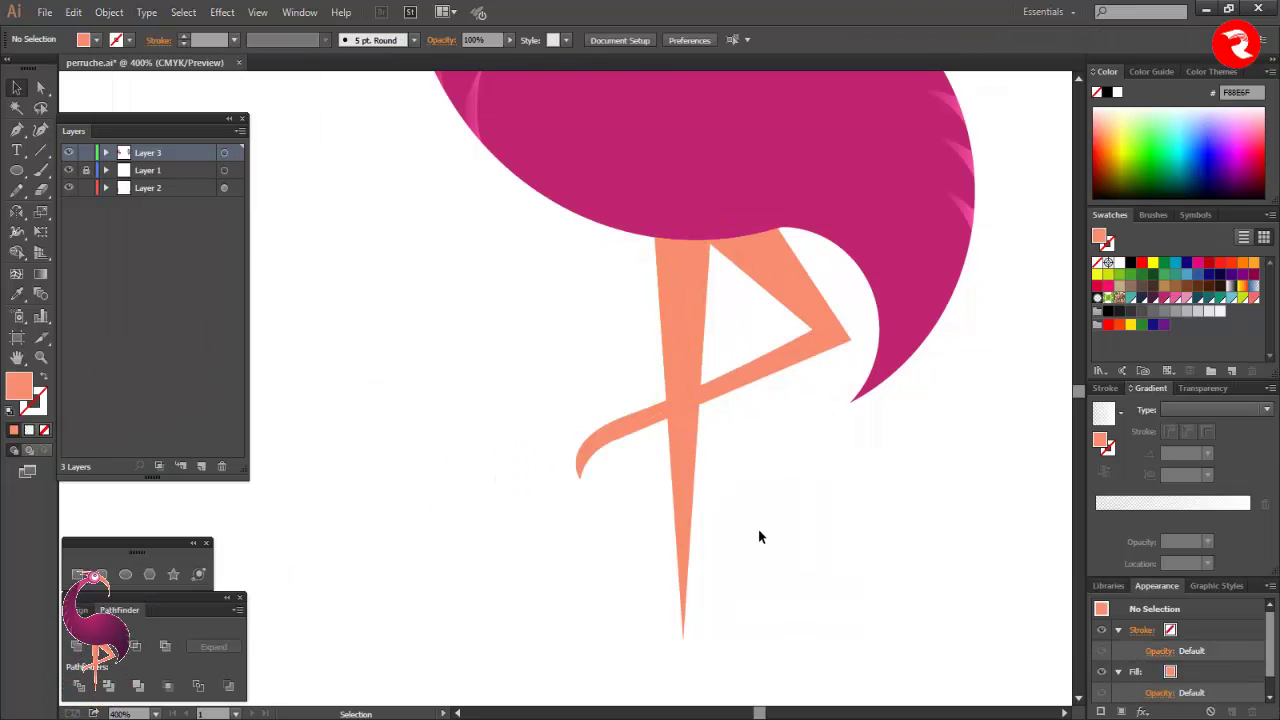
{"action": "left_click", "coordinate": [684, 485]}
{"action": "left_click", "coordinate": [109, 13]}
{"action": "left_click", "coordinate": [358, 547]}
{"action": "left_click", "coordinate": [733, 391]}
{"action": "left_click", "coordinate": [766, 480]}
- Shade the right half of the standing leg's upper part and its lower part with the beak's darker salmon using the Eyedropper
{"action": "scroll", "coordinate": [766, 480], "scroll_direction": "down", "scroll_amount": 2}
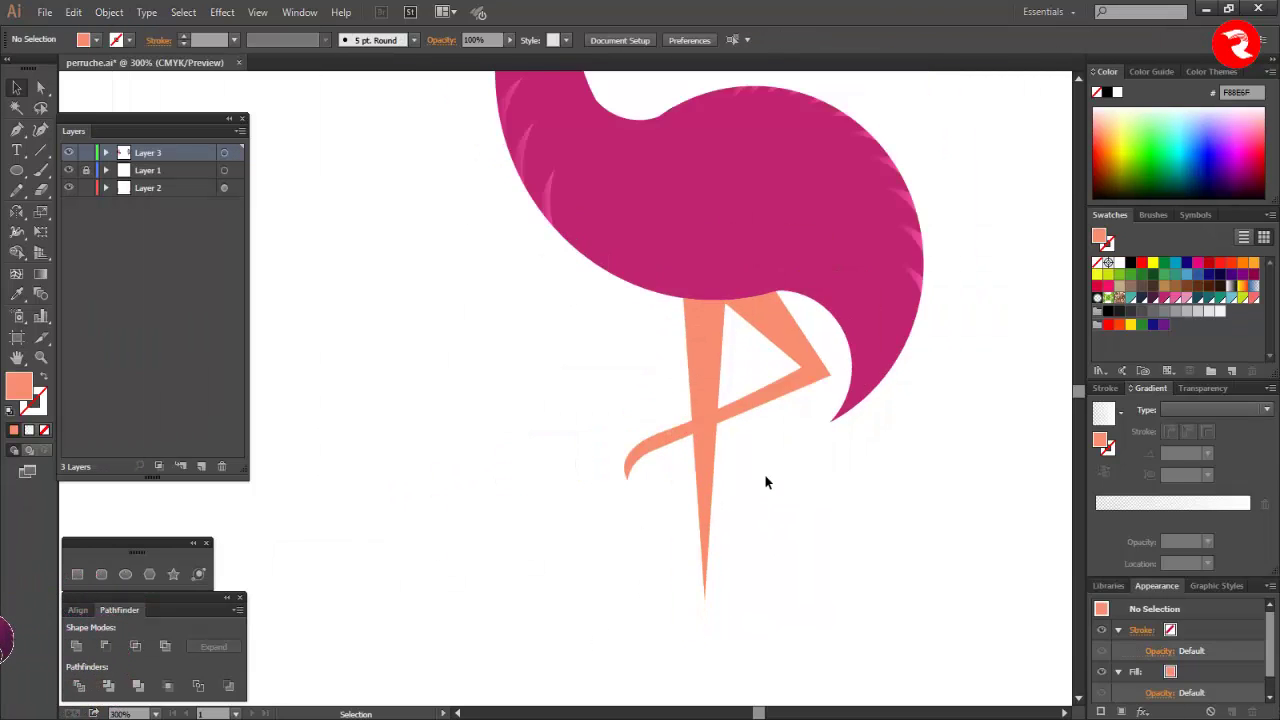
{"action": "scroll", "coordinate": [740, 452], "scroll_direction": "up", "scroll_amount": 2}
{"action": "left_click", "coordinate": [728, 468]}
{"action": "key", "text": "i"}
{"action": "left_click", "coordinate": [749, 162]}
{"action": "left_click", "coordinate": [755, 257], "text": "ctrl"}
{"action": "left_click", "coordinate": [720, 550], "text": "ctrl"}
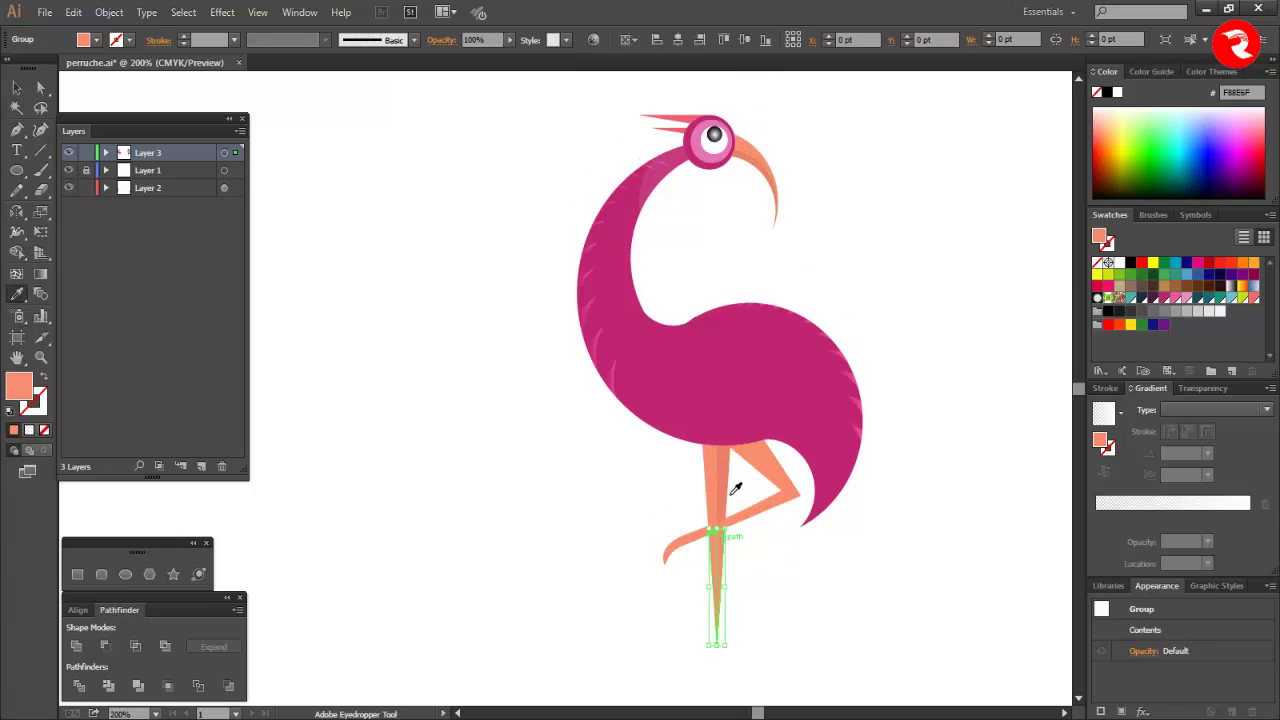
{"action": "left_click", "coordinate": [724, 493]}
{"action": "left_click", "coordinate": [16, 90]}
{"action": "left_click", "coordinate": [400, 220]}
- Draw an unfilled Pen path along the middle of the bent leg, from the thigh over the knee to the curved foot tip
{"action": "key", "text": "p"}
{"action": "scroll", "coordinate": [785, 488], "scroll_direction": "up", "scroll_amount": 3}
{"action": "left_click", "coordinate": [641, 324]}
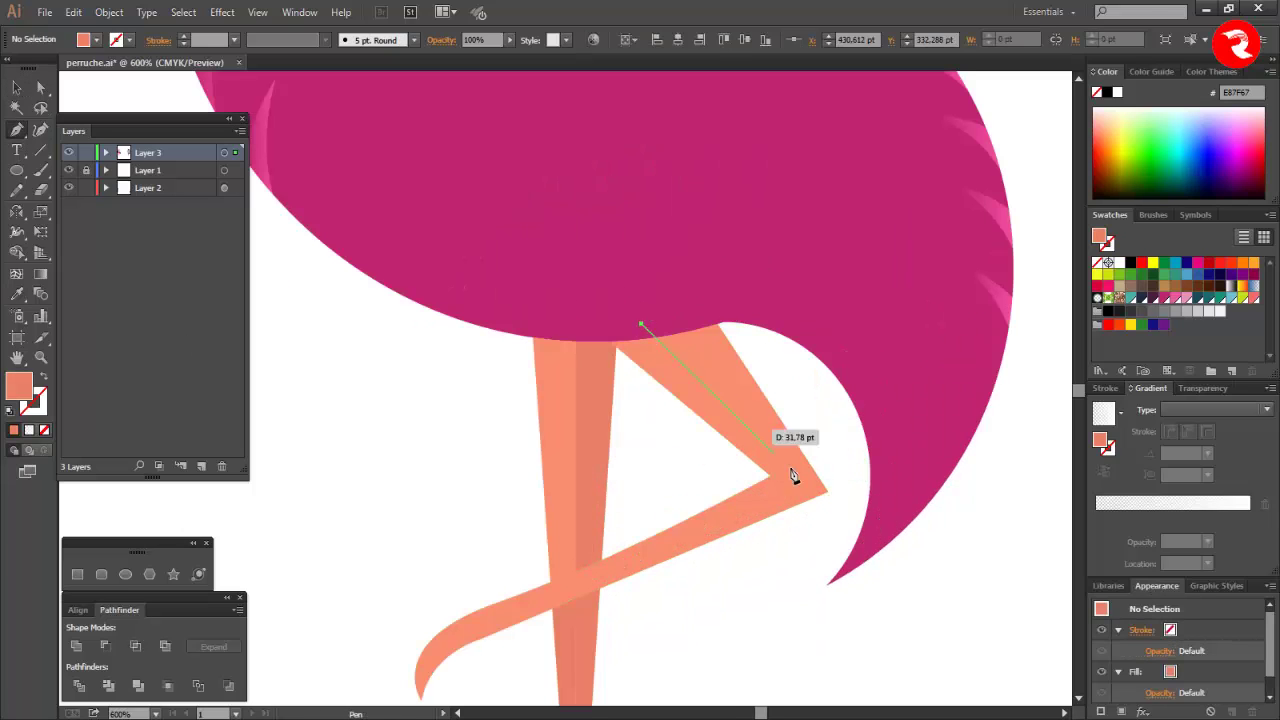
{"action": "left_click", "coordinate": [810, 490]}
{"action": "scroll", "coordinate": [800, 495], "scroll_direction": "down", "scroll_amount": 2}
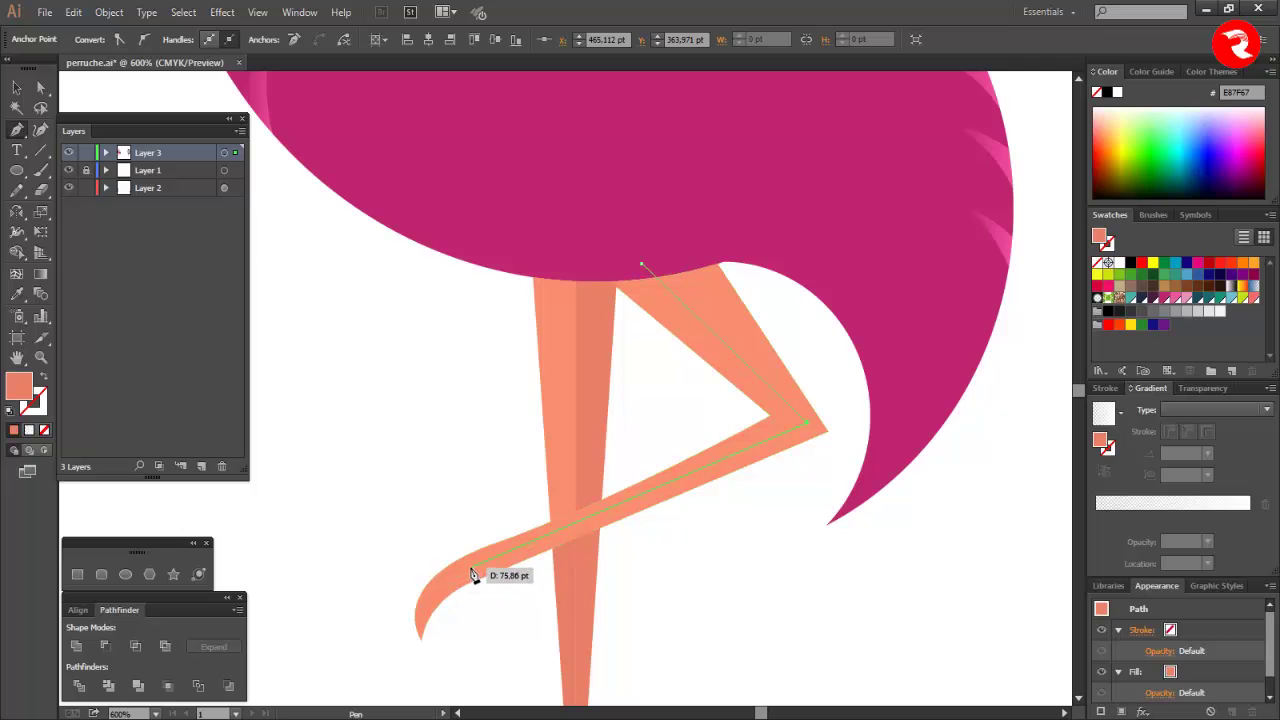
{"action": "left_click", "coordinate": [470, 567]}
{"action": "left_click_drag", "start_coordinate": [435, 698], "coordinate": [436, 699]}
{"action": "left_click", "coordinate": [44, 430]}
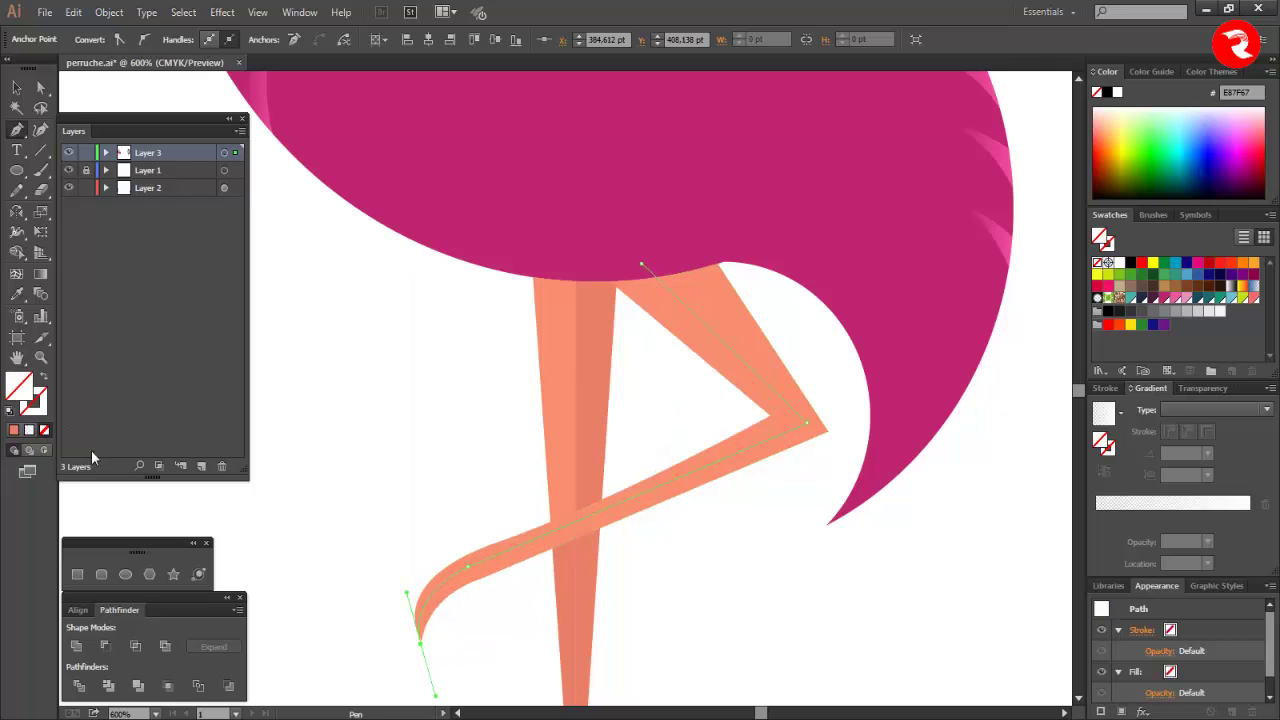
- Divide the bent leg along the drawn path and ungroup the resulting pieces
{"action": "left_click", "coordinate": [16, 88]}
{"action": "left_click", "coordinate": [735, 452], "text": "shift"}
{"action": "left_click", "coordinate": [79, 686]}
{"action": "right_click", "coordinate": [753, 401]}
{"action": "left_click", "coordinate": [791, 508]}
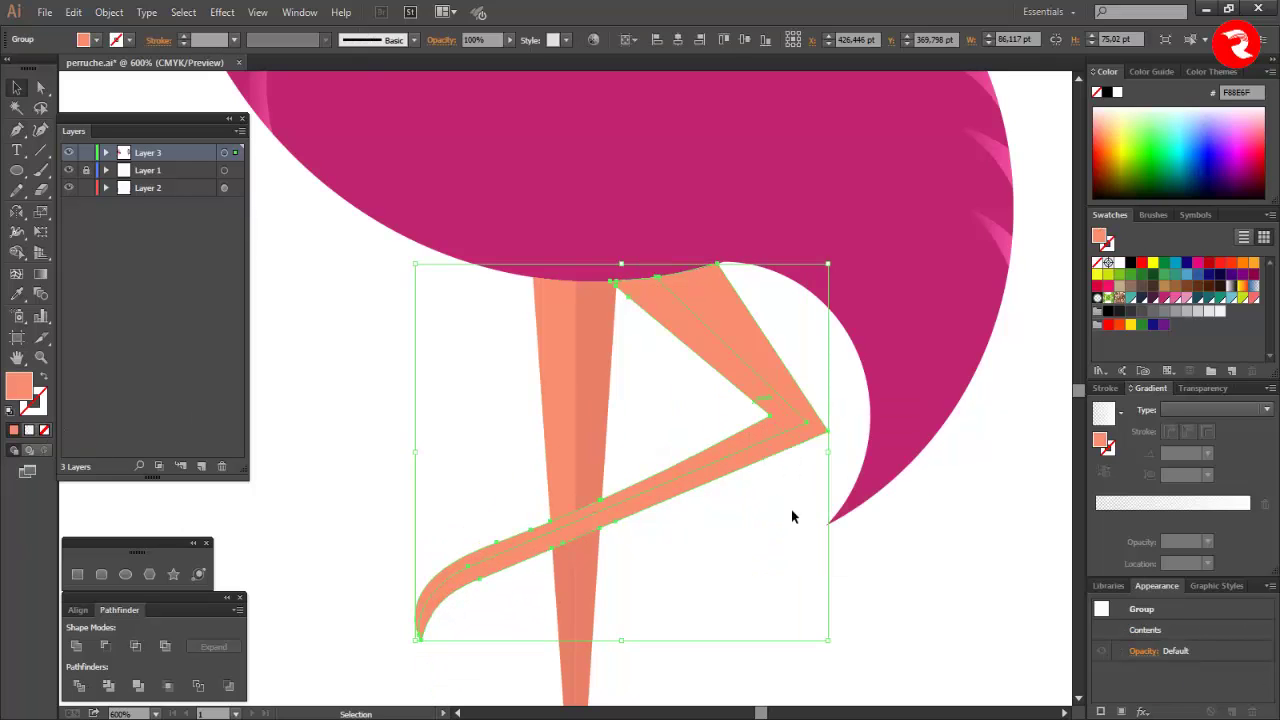
- Shade the bent leg's outer half with the standing leg's darker salmon using the Eyedropper
{"action": "left_click", "coordinate": [785, 384]}
{"action": "key", "text": "i"}
{"action": "left_click", "coordinate": [593, 389]}
{"action": "left_click", "coordinate": [13, 92]}
{"action": "left_click", "coordinate": [780, 543]}
- Draw one straight Pen line lengthwise through each of the two crest feathers, extending past the tips and across the head
{"action": "scroll", "coordinate": [780, 543], "scroll_direction": "down", "scroll_amount": 3}
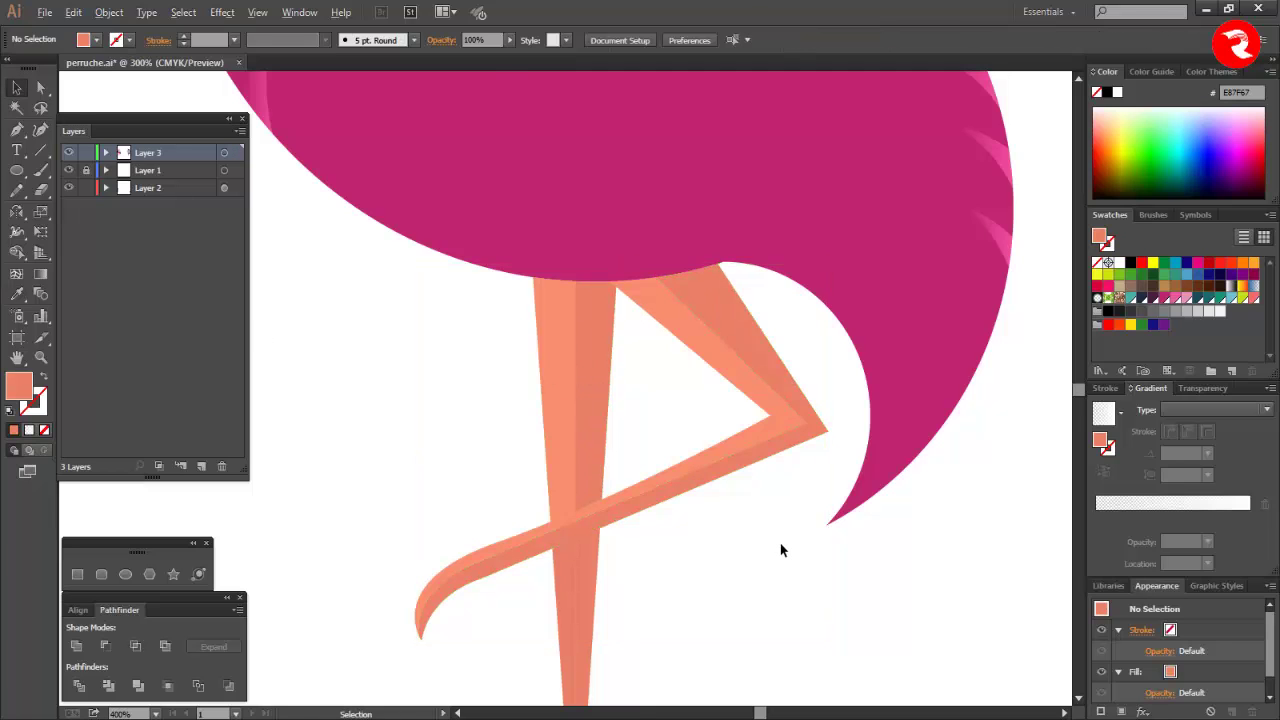
{"action": "scroll", "coordinate": [890, 292], "scroll_direction": "up", "scroll_amount": 4}
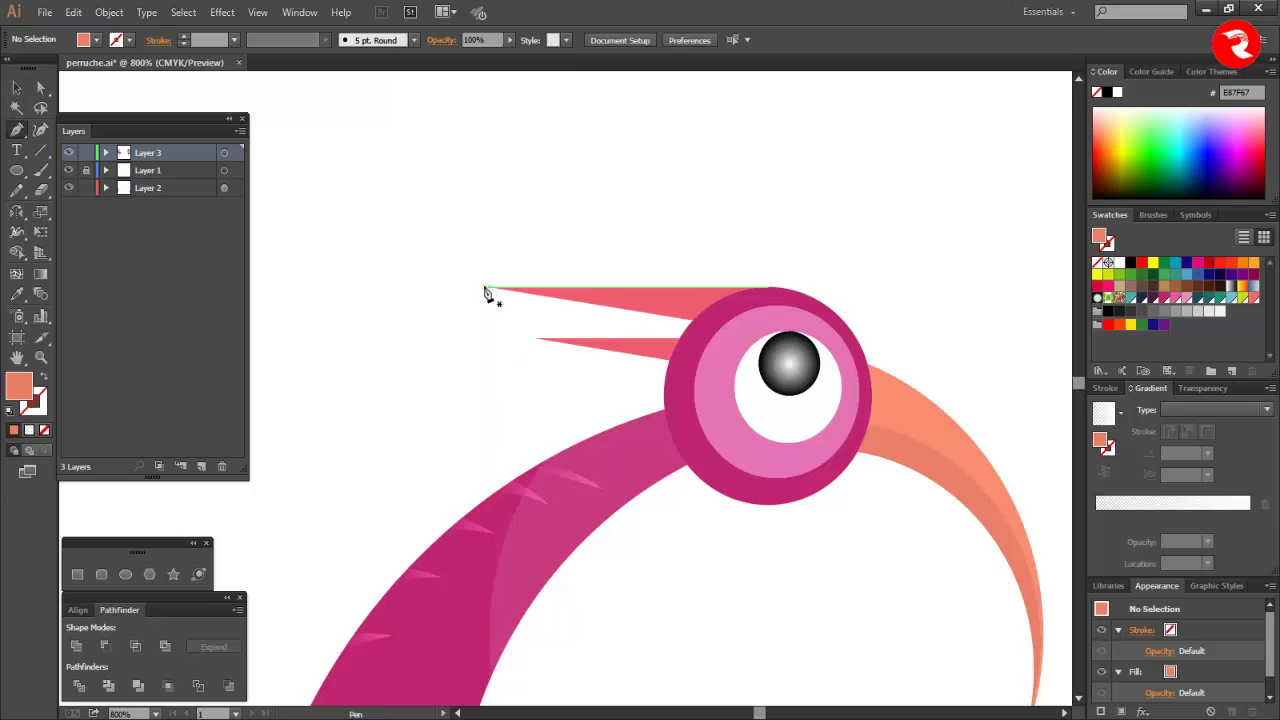
{"action": "left_click", "coordinate": [484, 288]}
{"action": "left_click", "coordinate": [857, 314]}
{"action": "left_click", "coordinate": [877, 326], "text": "ctrl"}
{"action": "left_click", "coordinate": [503, 338]}
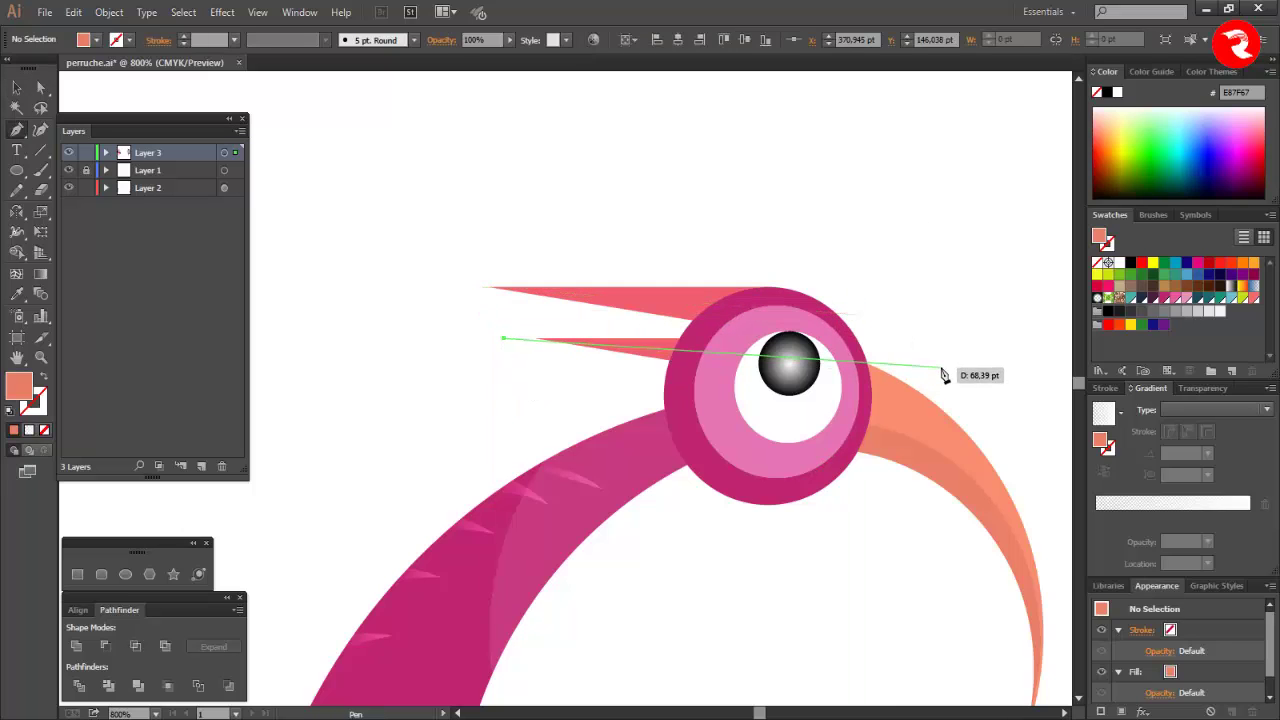
{"action": "left_click", "coordinate": [907, 358]}
{"action": "left_click_drag", "start_coordinate": [503, 340], "coordinate": [517, 339]}
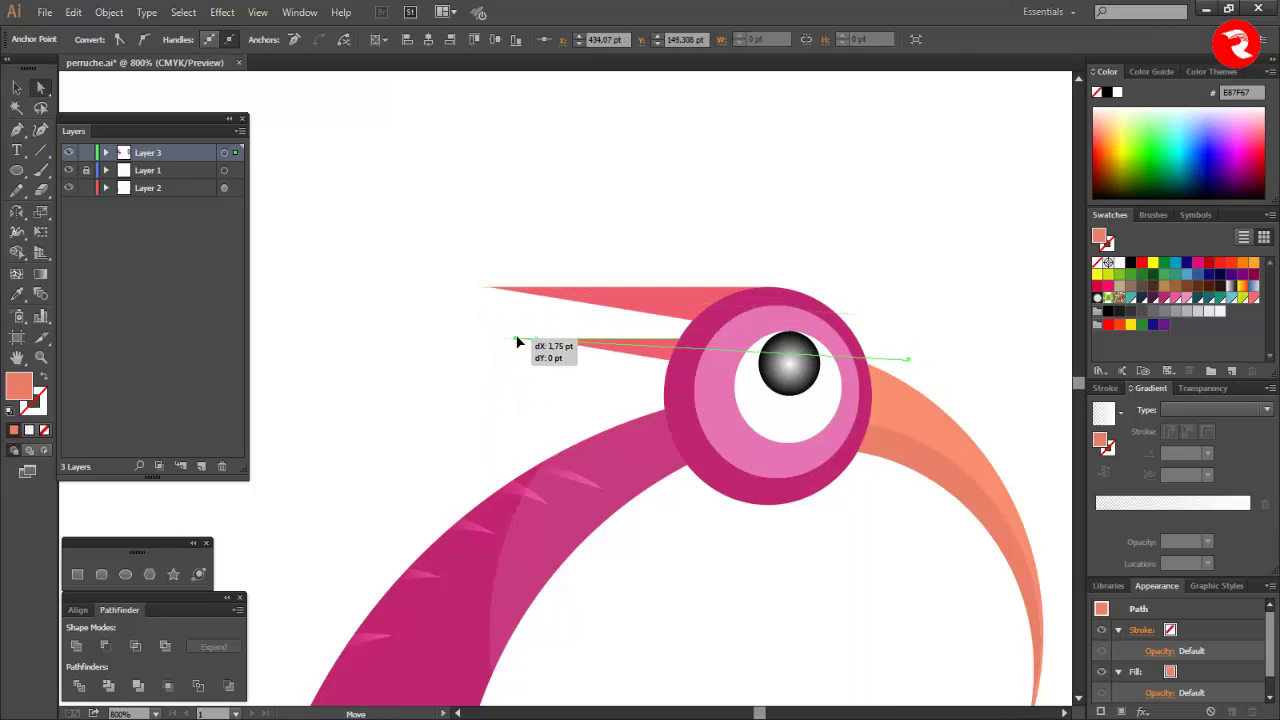
- Divide both crest feathers along their Pen lines and ungroup the resulting pieces
{"action": "key", "text": "v"}
{"action": "left_click_drag", "start_coordinate": [535, 231], "coordinate": [572, 304]}
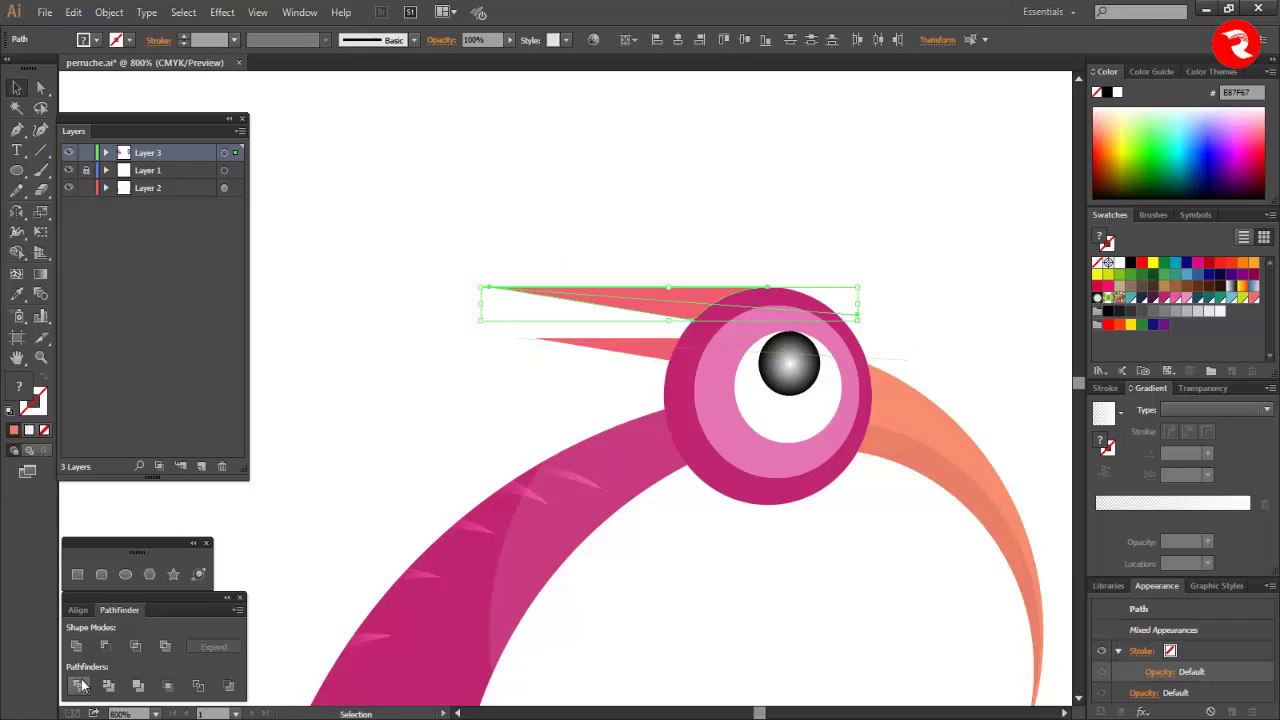
{"action": "left_click", "coordinate": [79, 686]}
{"action": "right_click", "coordinate": [657, 295]}
{"action": "left_click", "coordinate": [701, 396]}
{"action": "left_click_drag", "start_coordinate": [546, 369], "coordinate": [592, 338]}
{"action": "key", "text": "Delete"}
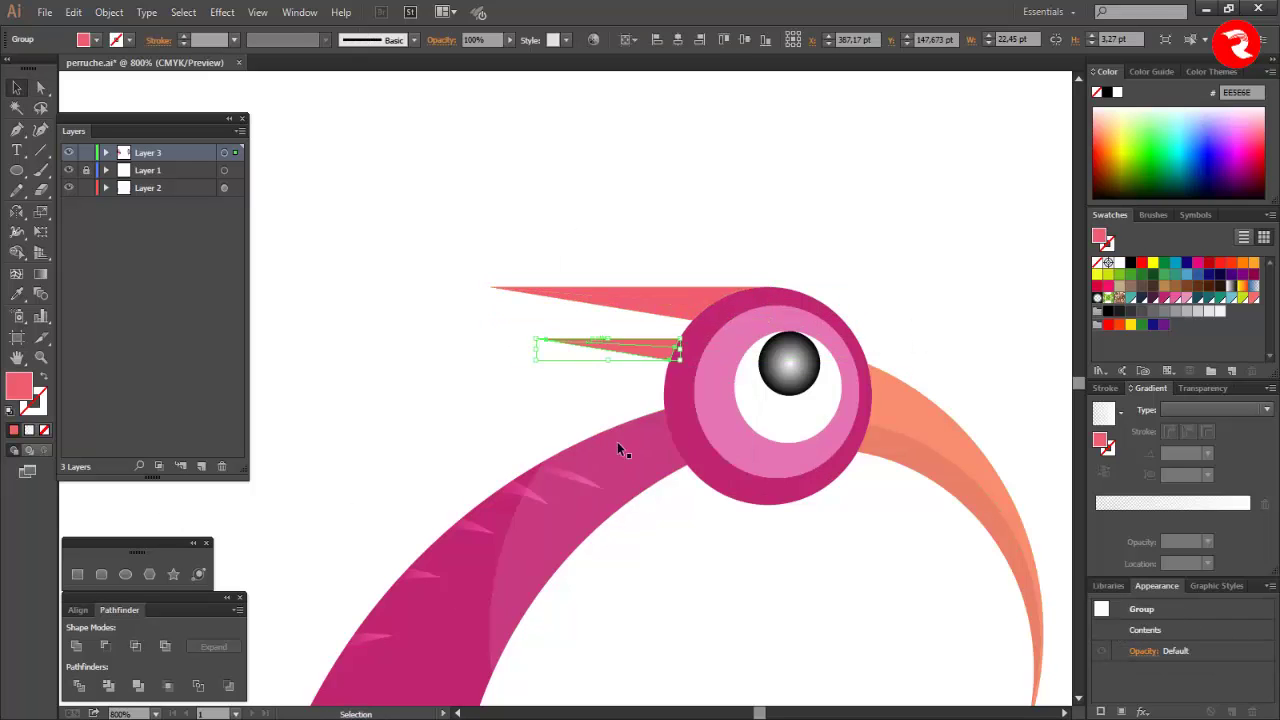
- Recolour the upper half of both crest feathers with the darker coral D35063
{"action": "scroll", "coordinate": [667, 308], "scroll_direction": "down", "scroll_amount": 1}
{"action": "left_click", "coordinate": [680, 297]}
{"action": "double_click", "coordinate": [20, 387]}
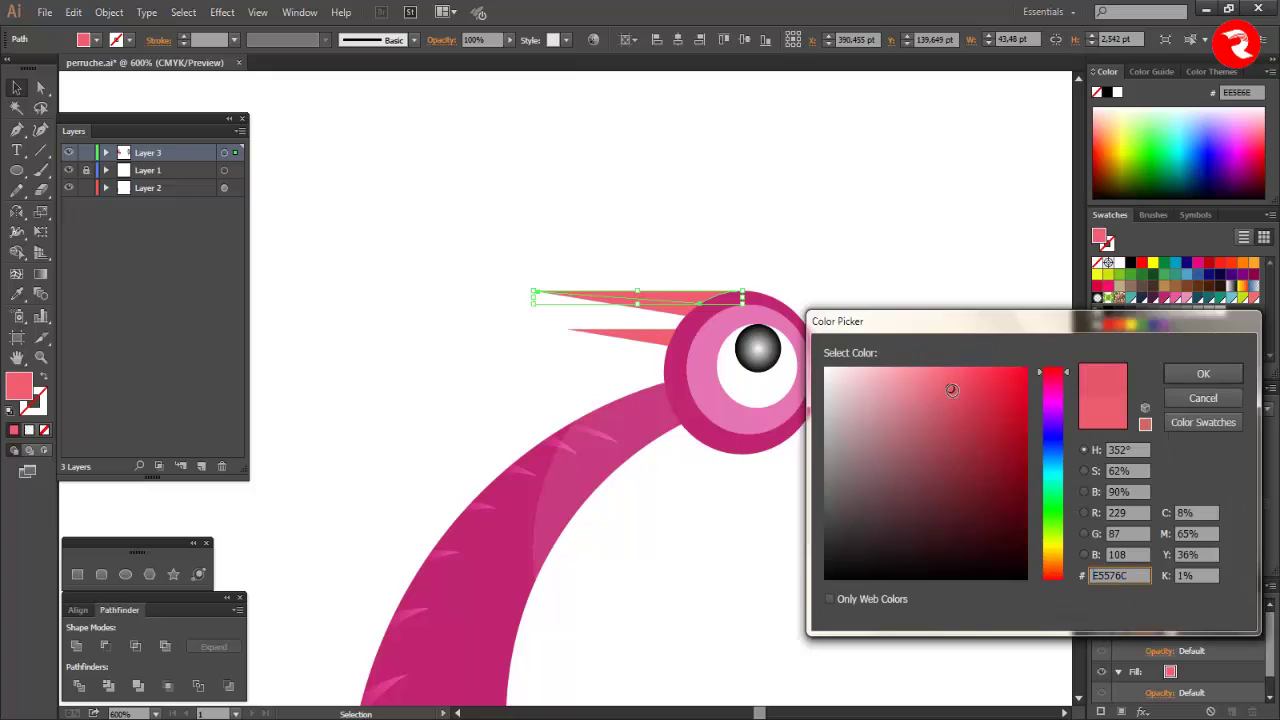
{"action": "left_click", "coordinate": [951, 396]}
{"action": "key", "text": "Return"}
{"action": "left_click", "coordinate": [257, 316]}
{"action": "left_click", "coordinate": [650, 332]}
{"action": "key", "text": "v"}
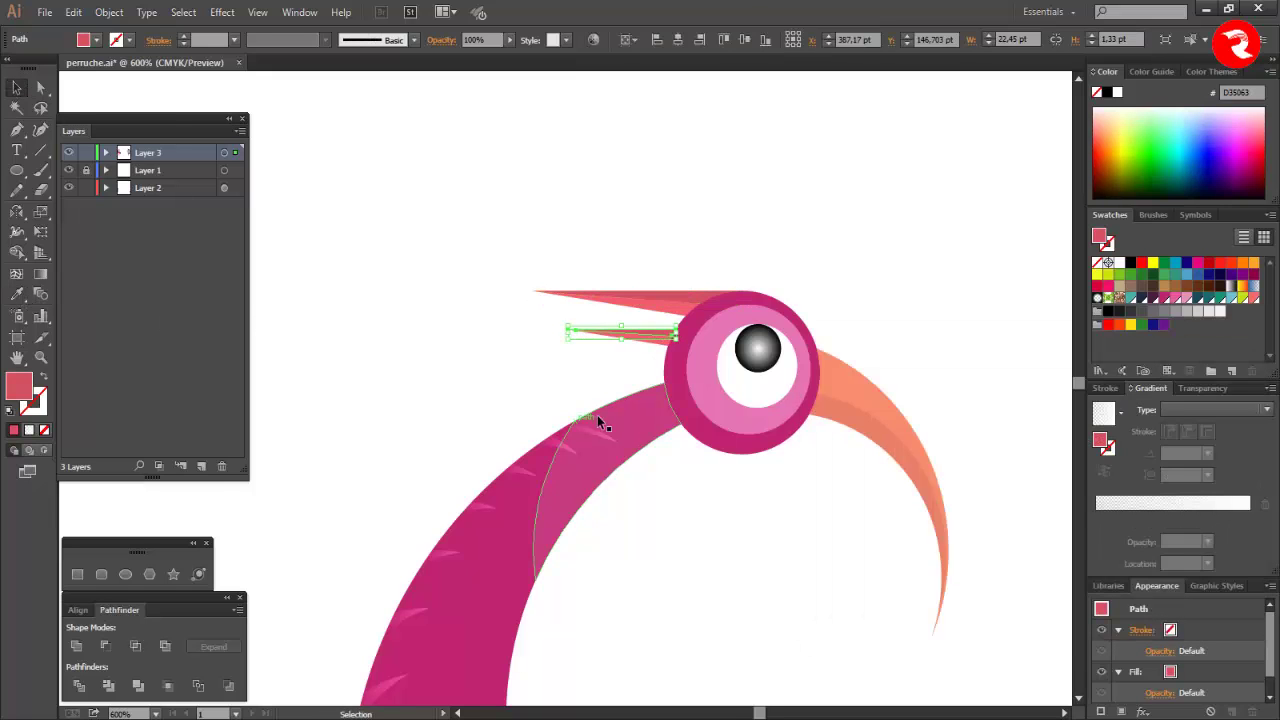
- Apply the white-to-black linear gradient fill to the flamingo's neck and body shape
{"action": "key", "text": "ctrl+0"}
{"action": "left_click", "coordinate": [756, 413]}
{"action": "scroll", "coordinate": [482, 540], "scroll_direction": "up", "scroll_amount": 3}
{"action": "scroll", "coordinate": [495, 540], "scroll_direction": "left", "scroll_amount": 4}
{"action": "scroll", "coordinate": [509, 539], "scroll_direction": "down", "scroll_amount": 1}
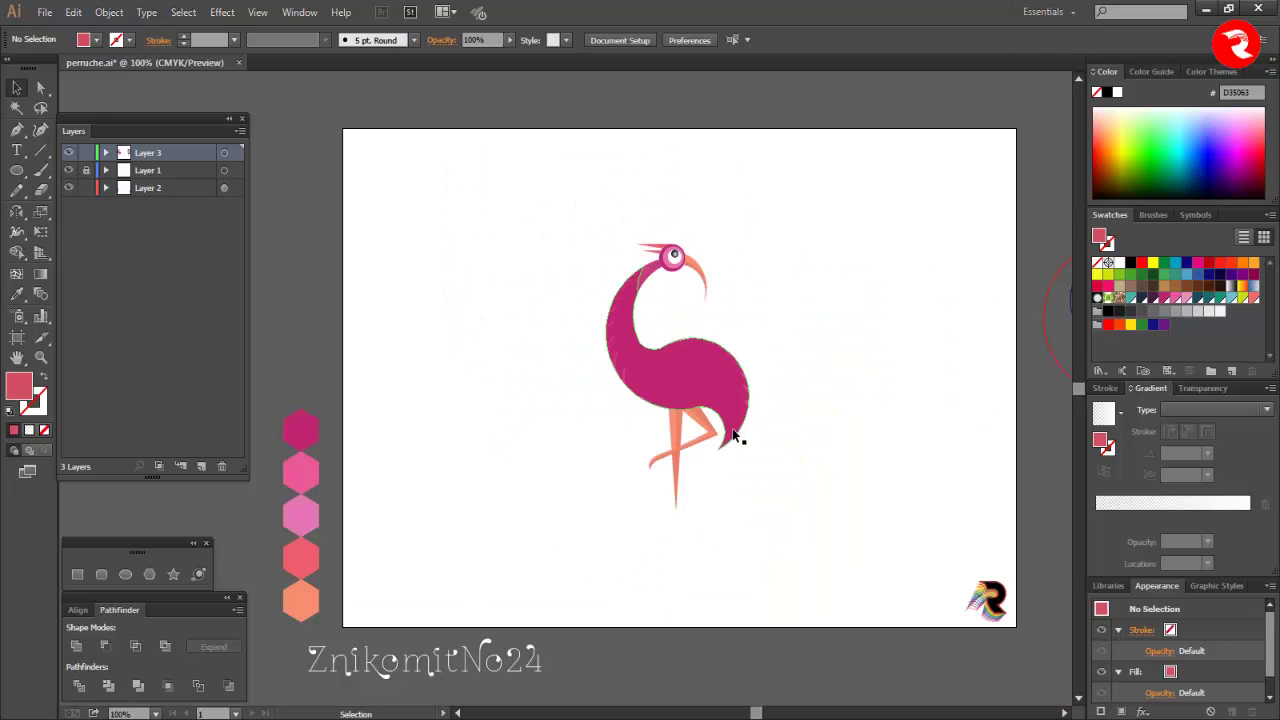
{"action": "left_click", "coordinate": [695, 391]}
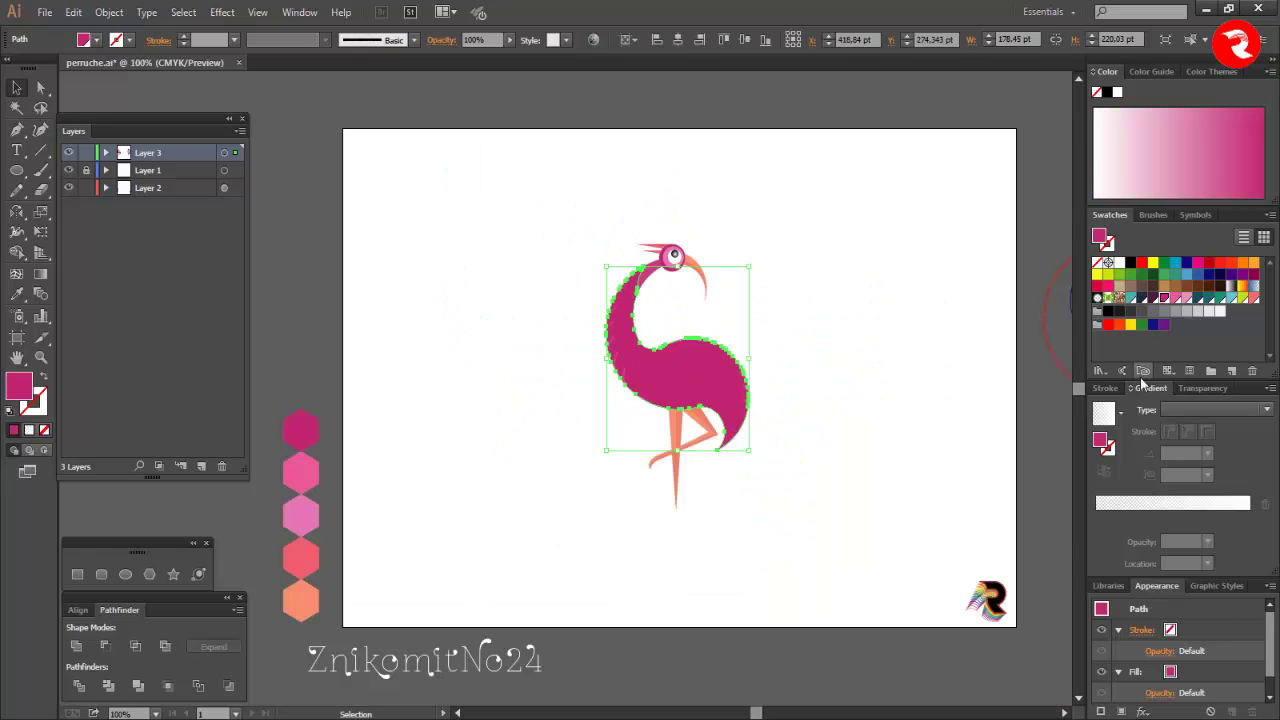
{"action": "left_click", "coordinate": [1121, 413]}
{"action": "left_click", "coordinate": [998, 473]}
{"action": "left_click", "coordinate": [1121, 413]}
{"action": "left_click", "coordinate": [1011, 446]}
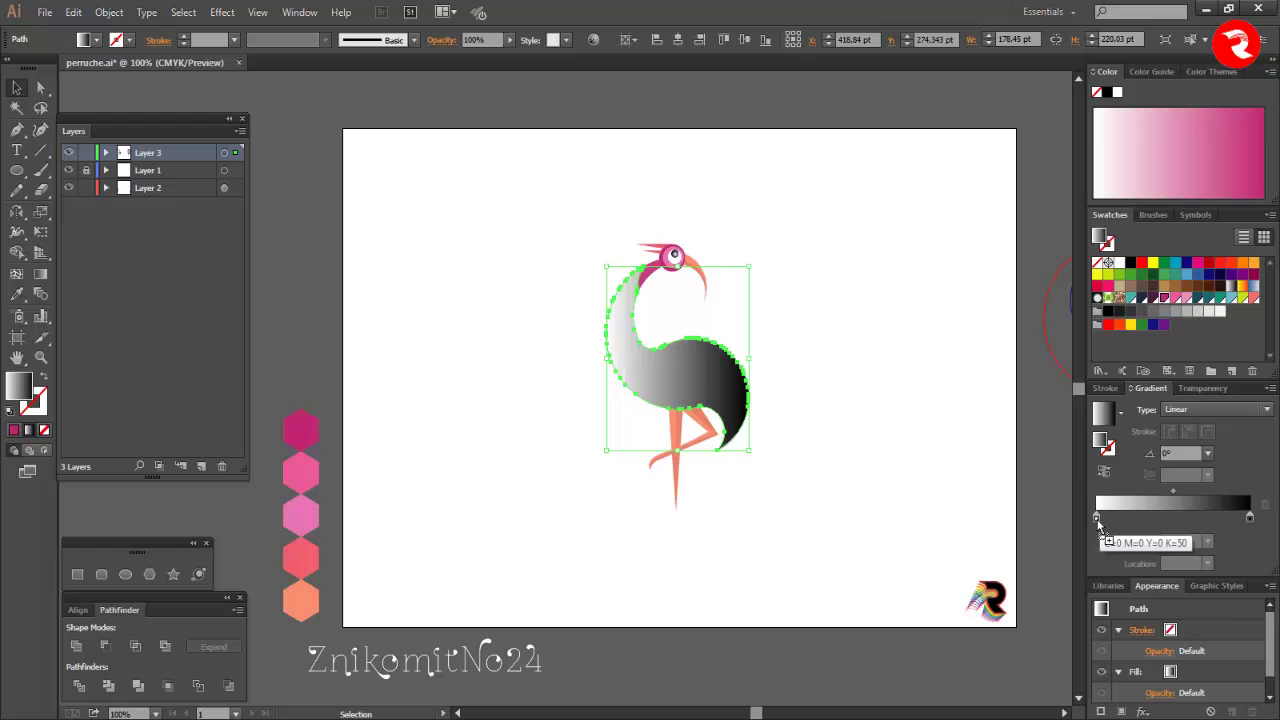
- Recolour the body's gradient from magenta to dark purple and set its type to Radial
{"action": "left_click_drag", "start_coordinate": [1097, 520], "coordinate": [1097, 518]}
{"action": "left_click_drag", "start_coordinate": [1153, 297], "coordinate": [1249, 518]}
{"action": "left_click", "coordinate": [1266, 409]}
{"action": "left_click", "coordinate": [1200, 446]}
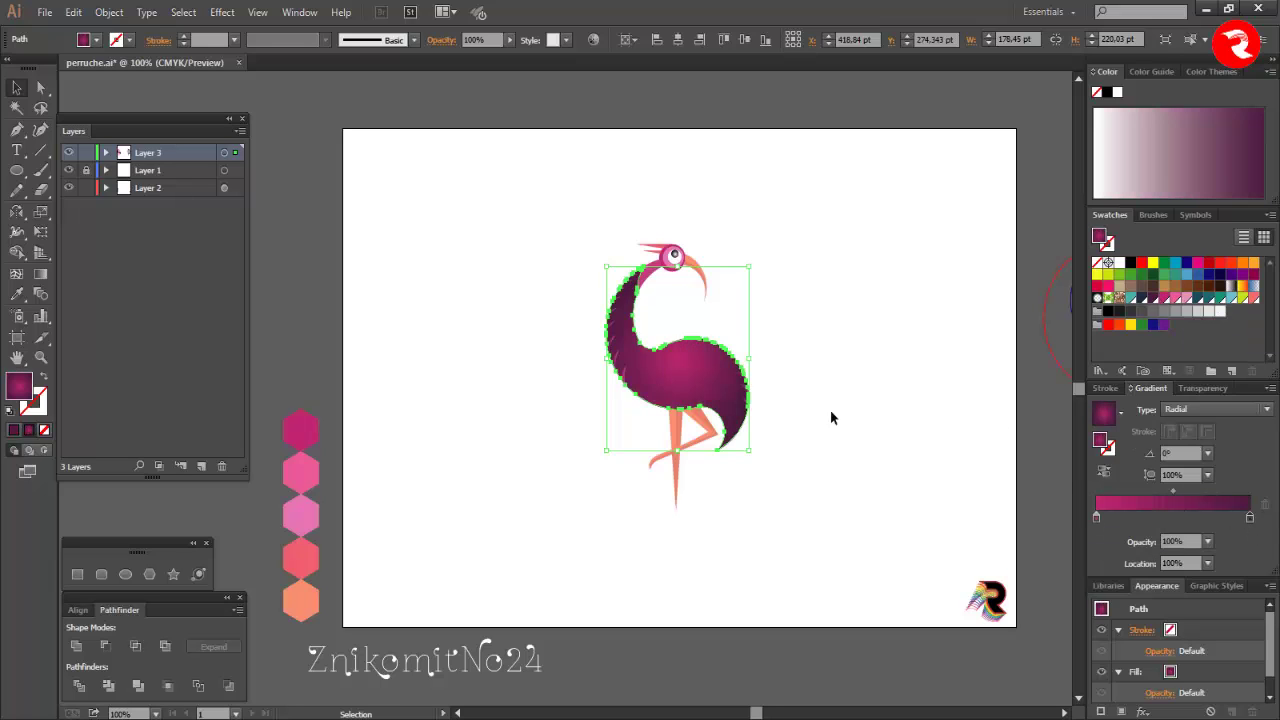
- Redirect the body's radial gradient at -45° from the dip between neck and back towards the tail
{"action": "key", "text": "g"}
{"action": "mouse_move", "coordinate": [677, 358]}
{"action": "left_mouse_down"}
{"action": "mouse_move", "coordinate": [652, 360]}
{"action": "mouse_move", "coordinate": [651, 348]}
{"action": "mouse_move", "coordinate": [726, 409]}
{"action": "left_mouse_up"}
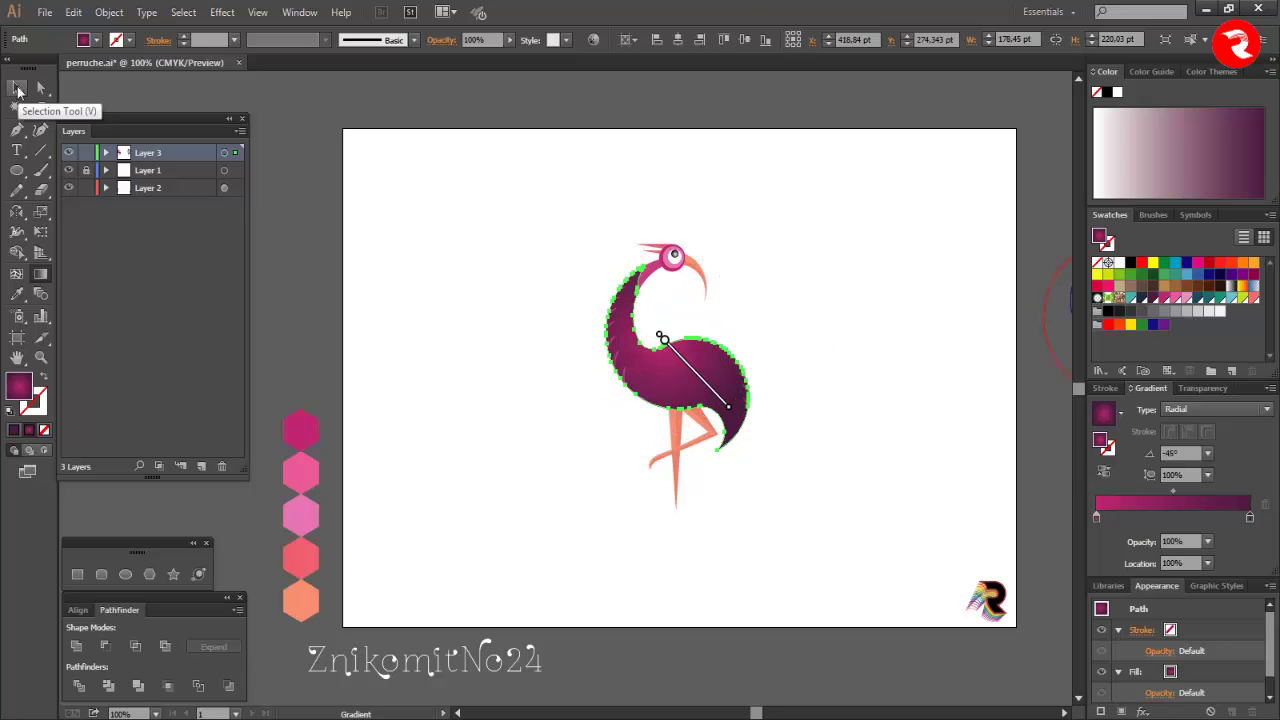
{"action": "left_click", "coordinate": [18, 91]}
{"action": "left_click", "coordinate": [891, 449]}
{"action": "scroll", "coordinate": [891, 449], "scroll_direction": "up", "scroll_amount": 2}
{"action": "scroll", "coordinate": [873, 478], "scroll_direction": "down", "scroll_amount": 1}
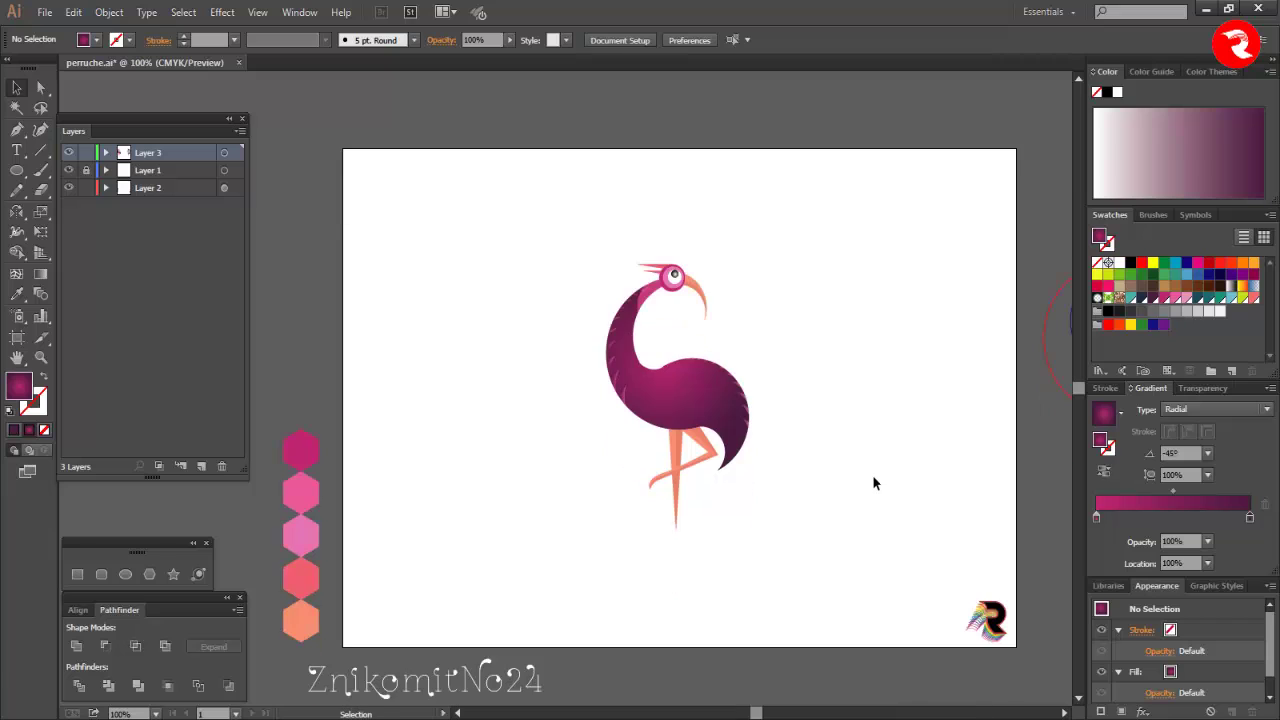
- Place the white lettering centred below the flamingo's foot and colour it with the magenta of the topmost palette hexagon
{"action": "scroll", "coordinate": [873, 478], "scroll_direction": "right", "scroll_amount": 1}
{"action": "scroll", "coordinate": [873, 478], "scroll_direction": "down", "scroll_amount": 1}
{"action": "scroll", "coordinate": [832, 497], "scroll_direction": "up", "scroll_amount": 1}
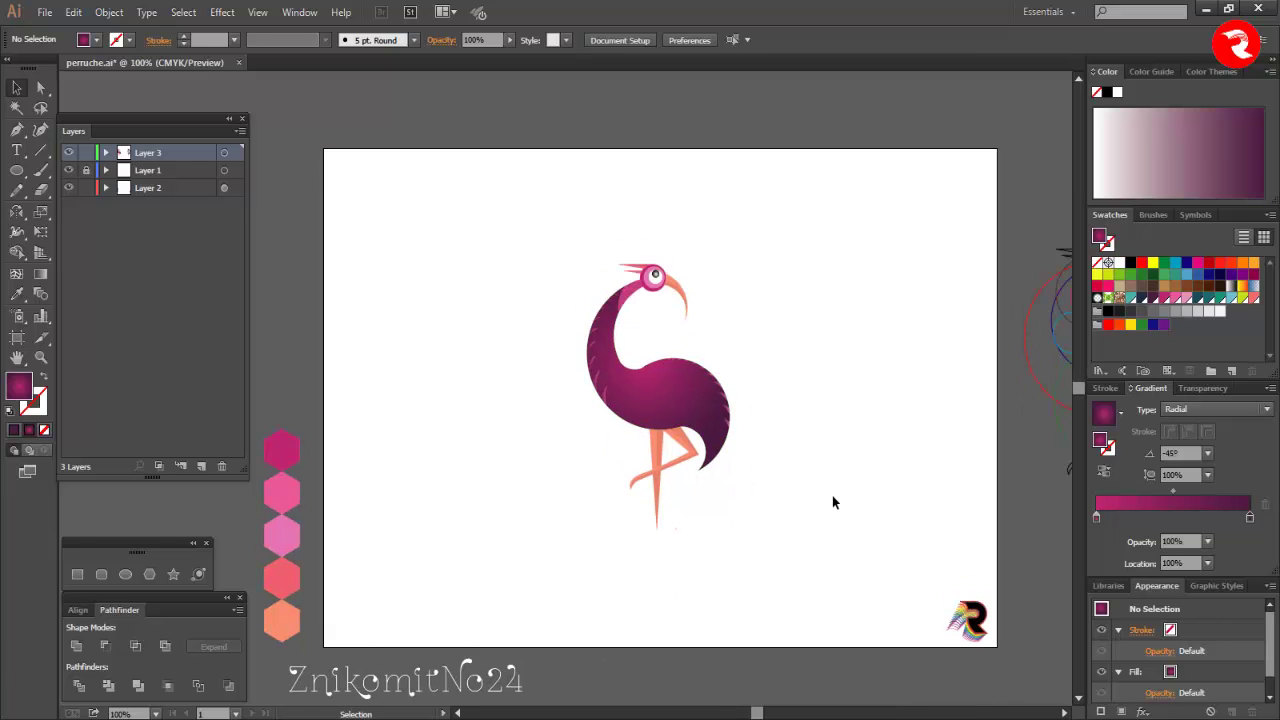
{"action": "scroll", "coordinate": [832, 497], "scroll_direction": "down", "scroll_amount": 1}
{"action": "left_click_drag", "start_coordinate": [467, 667], "coordinate": [742, 527]}
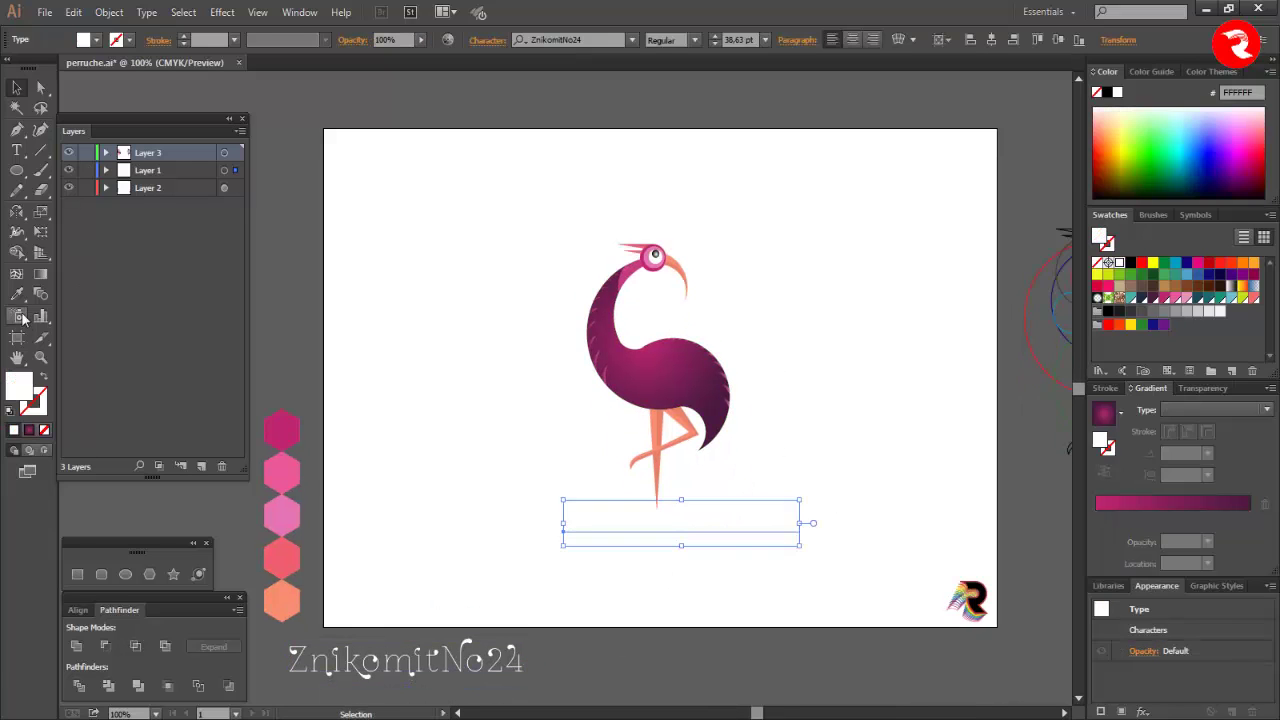
{"action": "left_click", "coordinate": [17, 295]}
{"action": "left_click", "coordinate": [282, 431]}
- Replace the lettering below the bird with "Flamingo" and centre it horizontally on the artboard
{"action": "double_click", "coordinate": [629, 522]}
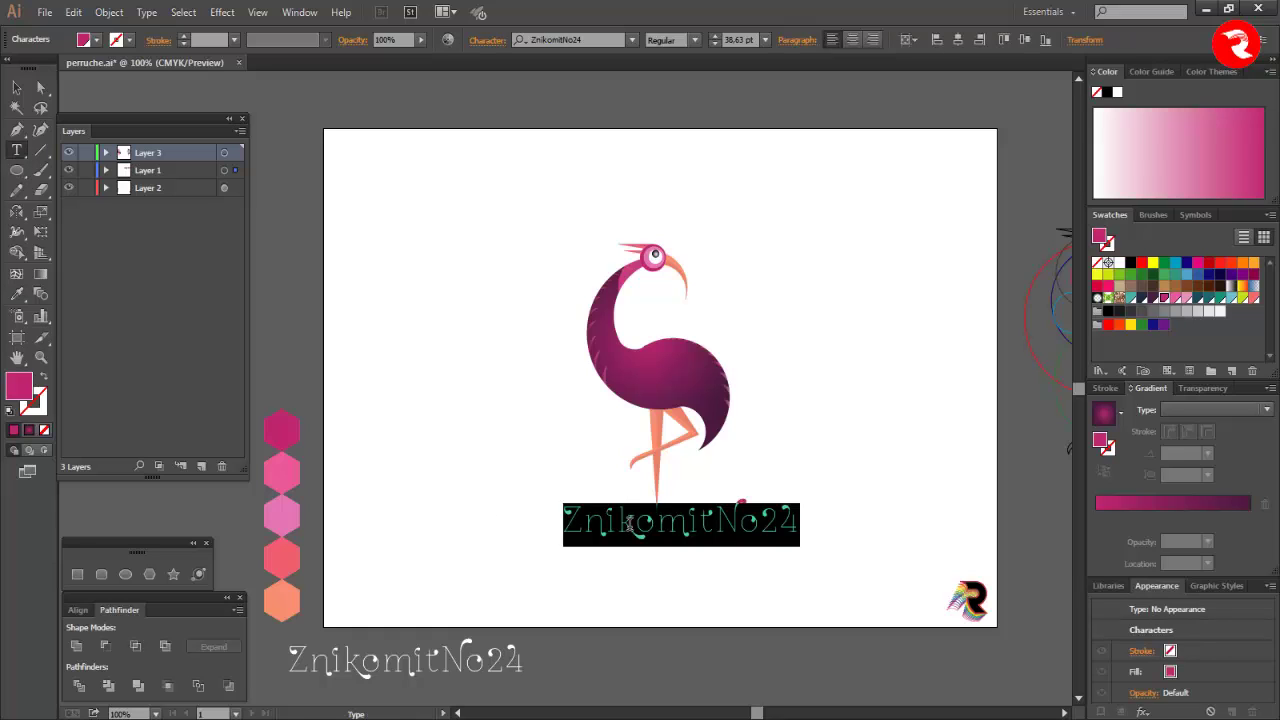
{"action": "type", "text": "Flamingo"}
{"action": "left_click", "coordinate": [17, 88]}
{"action": "left_click", "coordinate": [991, 40]}
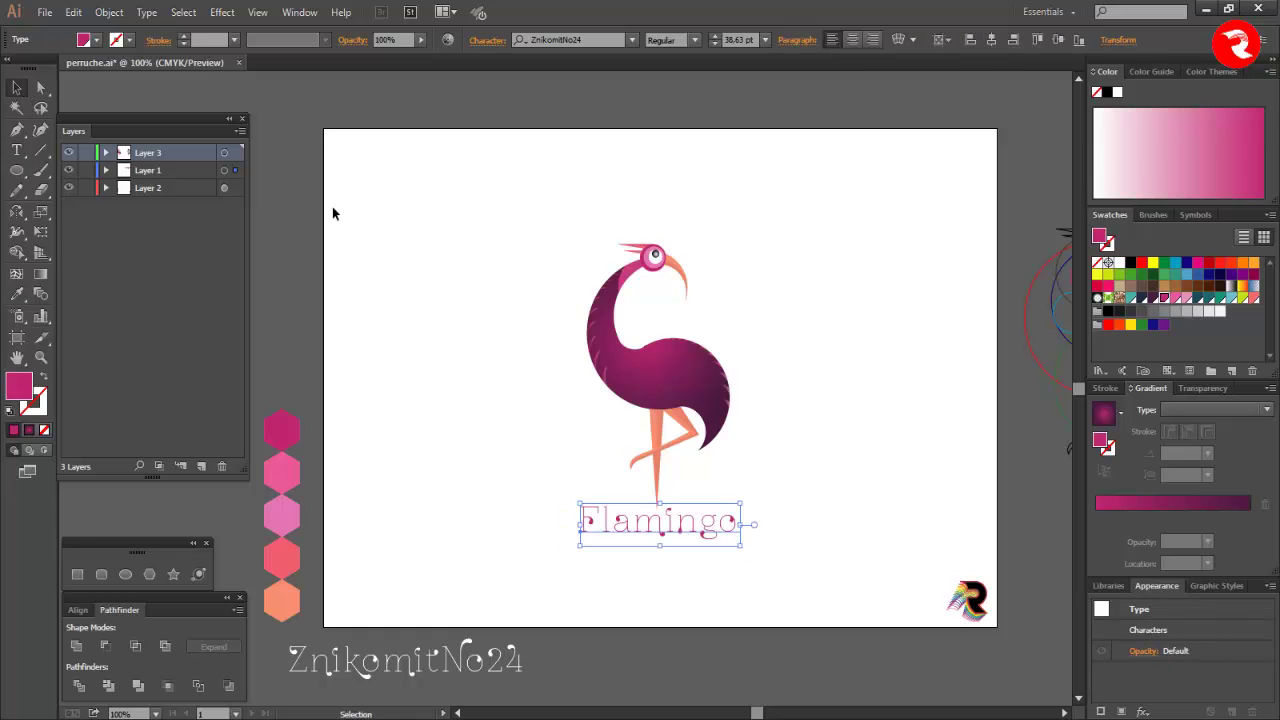
- Give the Flamingo lettering a 1 pt purple stroke
{"action": "left_click", "coordinate": [184, 36]}
{"action": "key", "text": "x"}
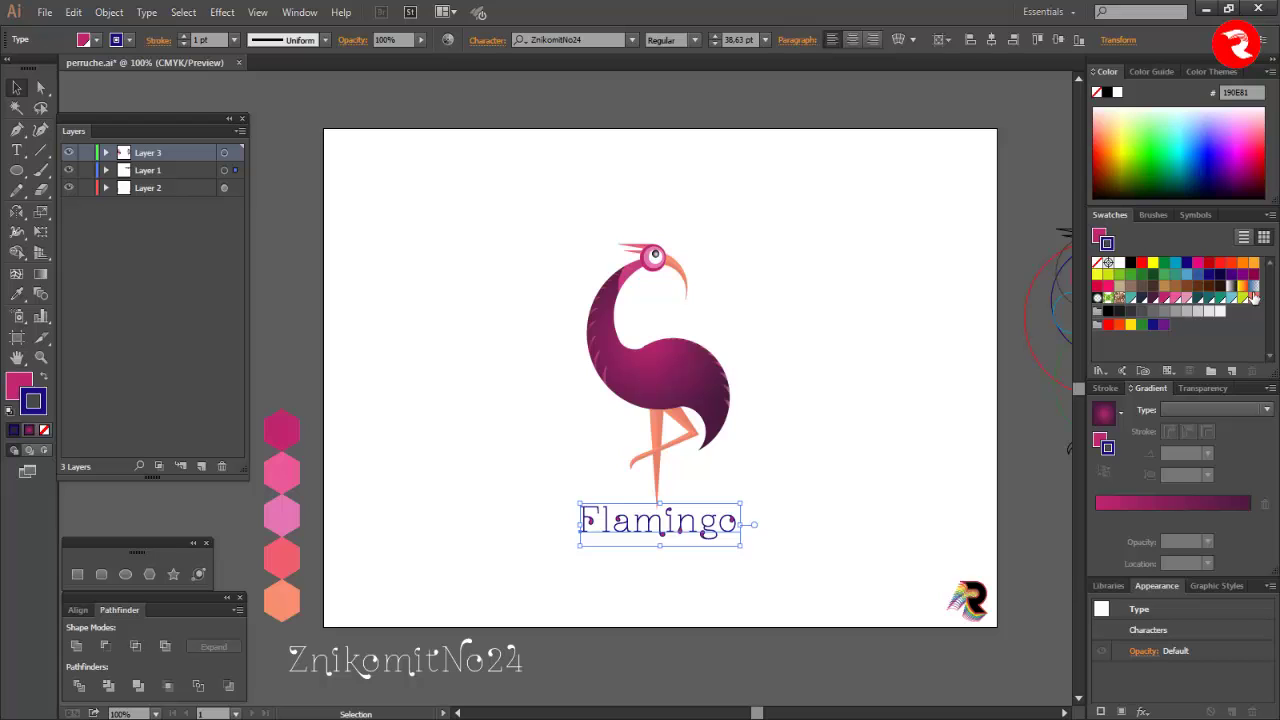
{"action": "left_click", "coordinate": [1245, 280]}
{"action": "left_click", "coordinate": [737, 590]}
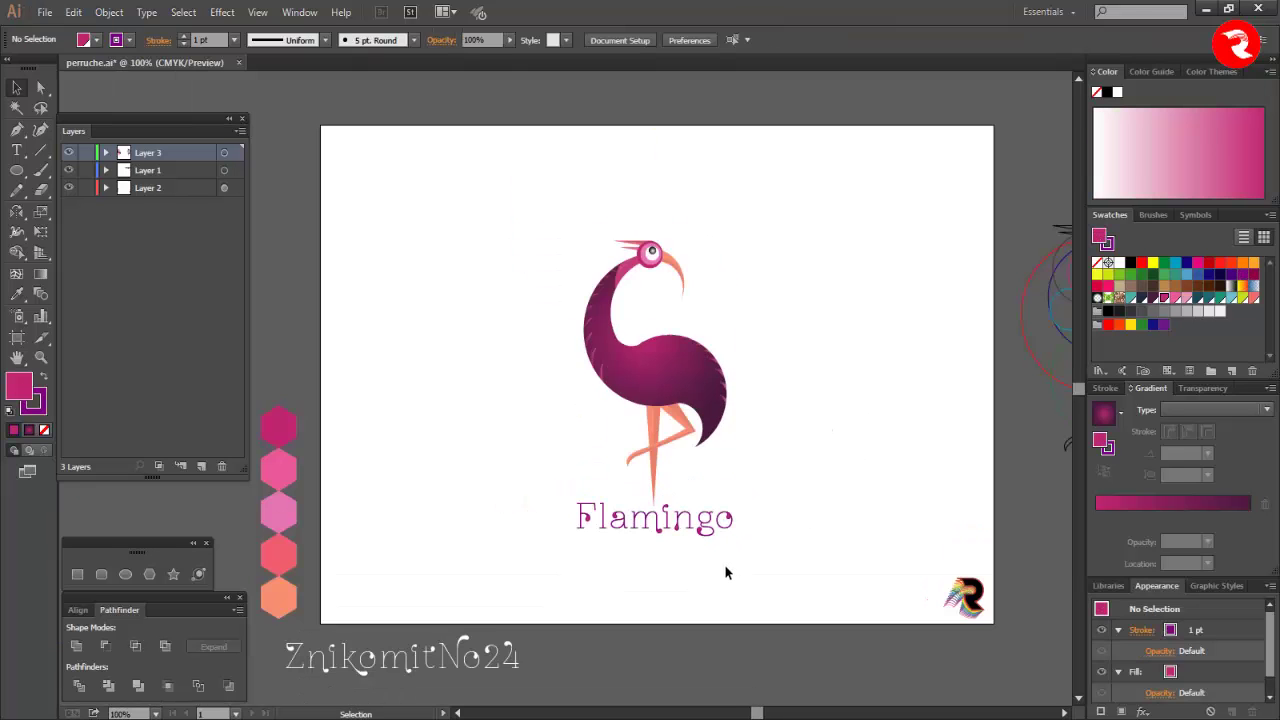
- Enlarge the Flamingo lettering to 48 pt and recentre it horizontally on the artboard
{"action": "scroll", "coordinate": [726, 572], "scroll_direction": "down", "scroll_amount": 1}
{"action": "left_click", "coordinate": [722, 484]}
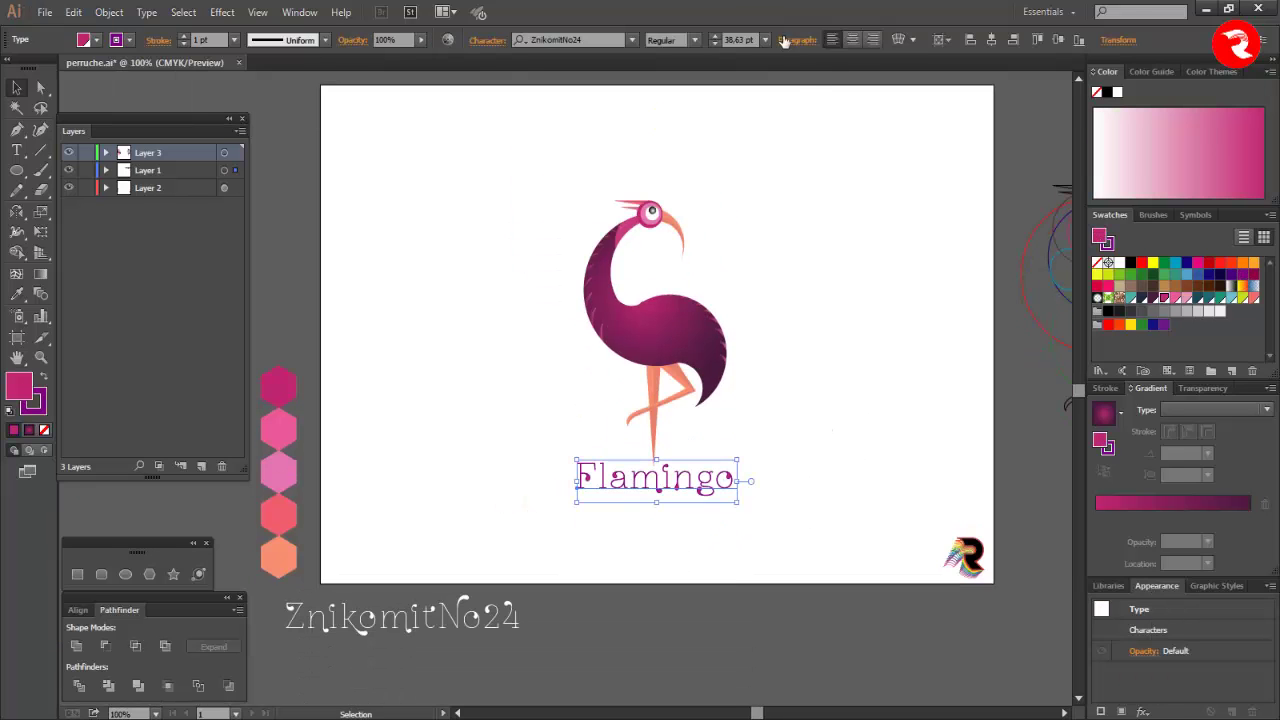
{"action": "left_click", "coordinate": [766, 40]}
{"action": "left_click", "coordinate": [785, 283]}
{"action": "left_click", "coordinate": [766, 40]}
{"action": "left_click", "coordinate": [786, 301]}
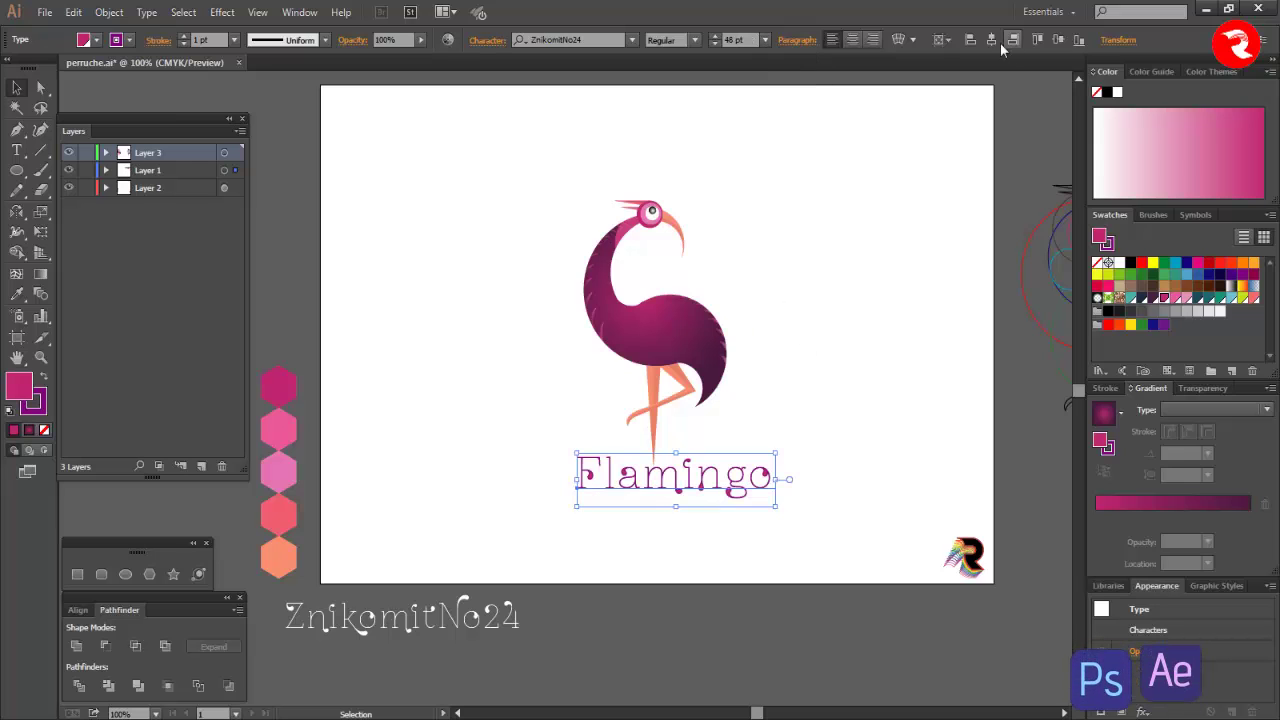
{"action": "left_click", "coordinate": [760, 540]}
{"action": "scroll", "coordinate": [741, 536], "scroll_direction": "up", "scroll_amount": 2}
{"action": "scroll", "coordinate": [741, 536], "scroll_direction": "down", "scroll_amount": 1}
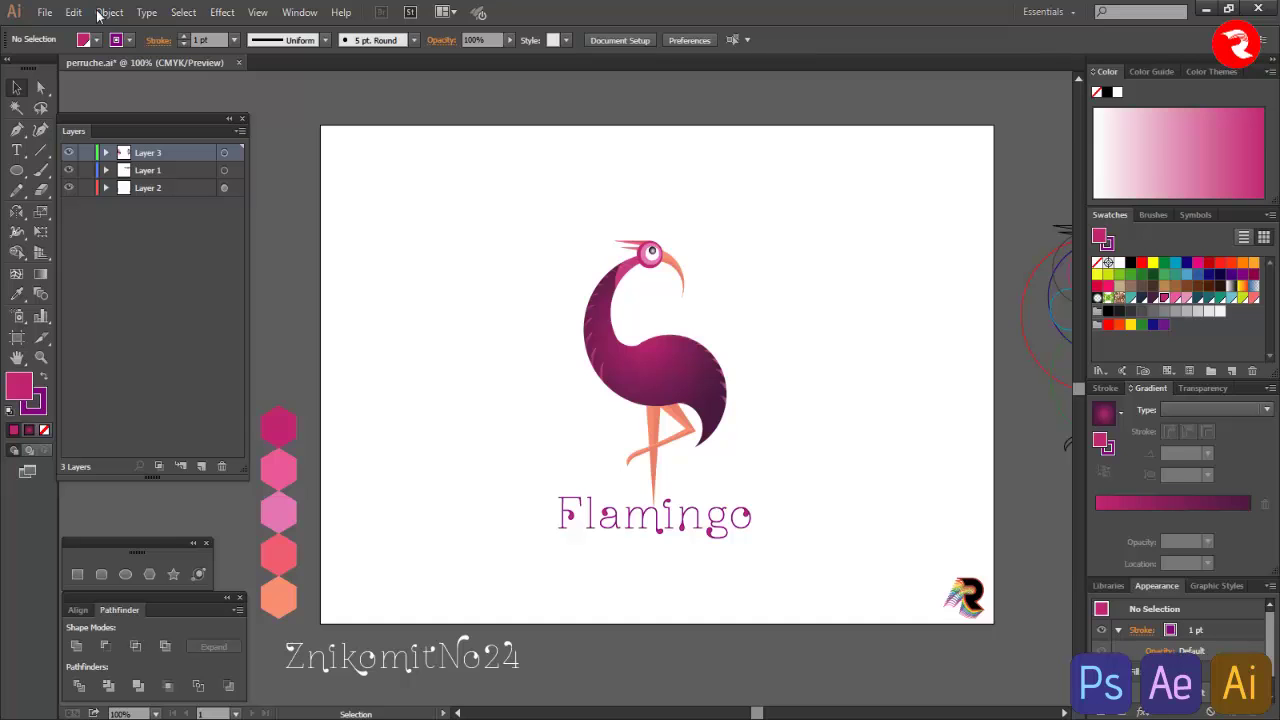
- Examine the body outline's anchor points at the dip between neck and back, and review the whole logo
{"action": "scroll", "coordinate": [645, 354], "scroll_direction": "up", "scroll_amount": 4}
{"action": "left_click", "coordinate": [618, 321]}
{"action": "left_click", "coordinate": [605, 291]}
{"action": "left_click", "coordinate": [607, 312]}
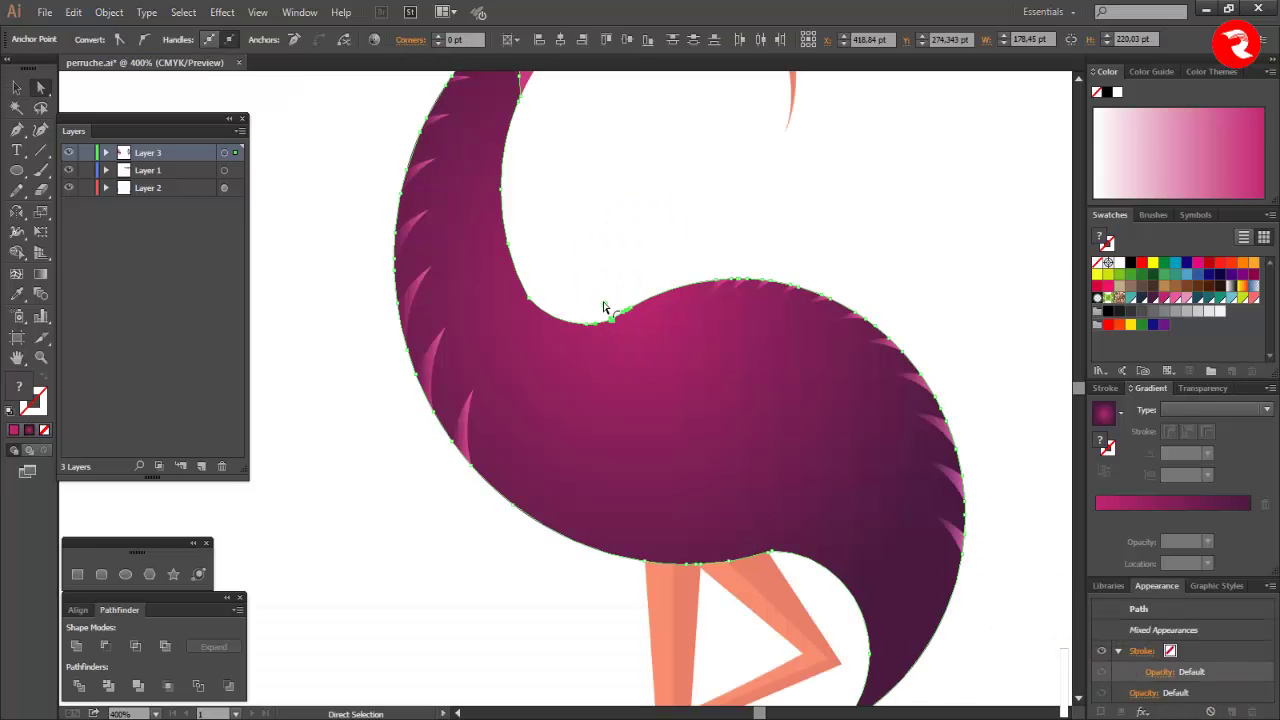
{"action": "left_click", "coordinate": [572, 232]}
{"action": "scroll", "coordinate": [605, 209], "scroll_direction": "down", "scroll_amount": 3}
{"action": "key", "text": "v"}
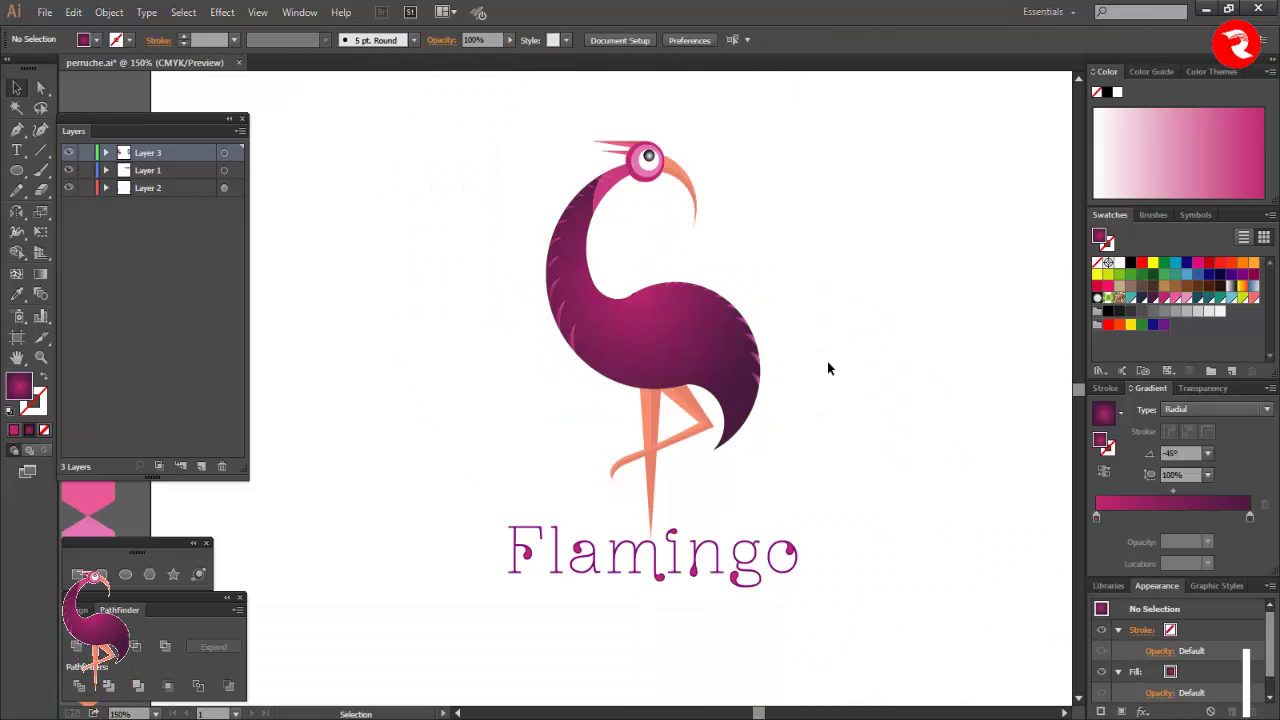
{"action": "scroll", "coordinate": [875, 365], "scroll_direction": "down", "scroll_amount": 1}
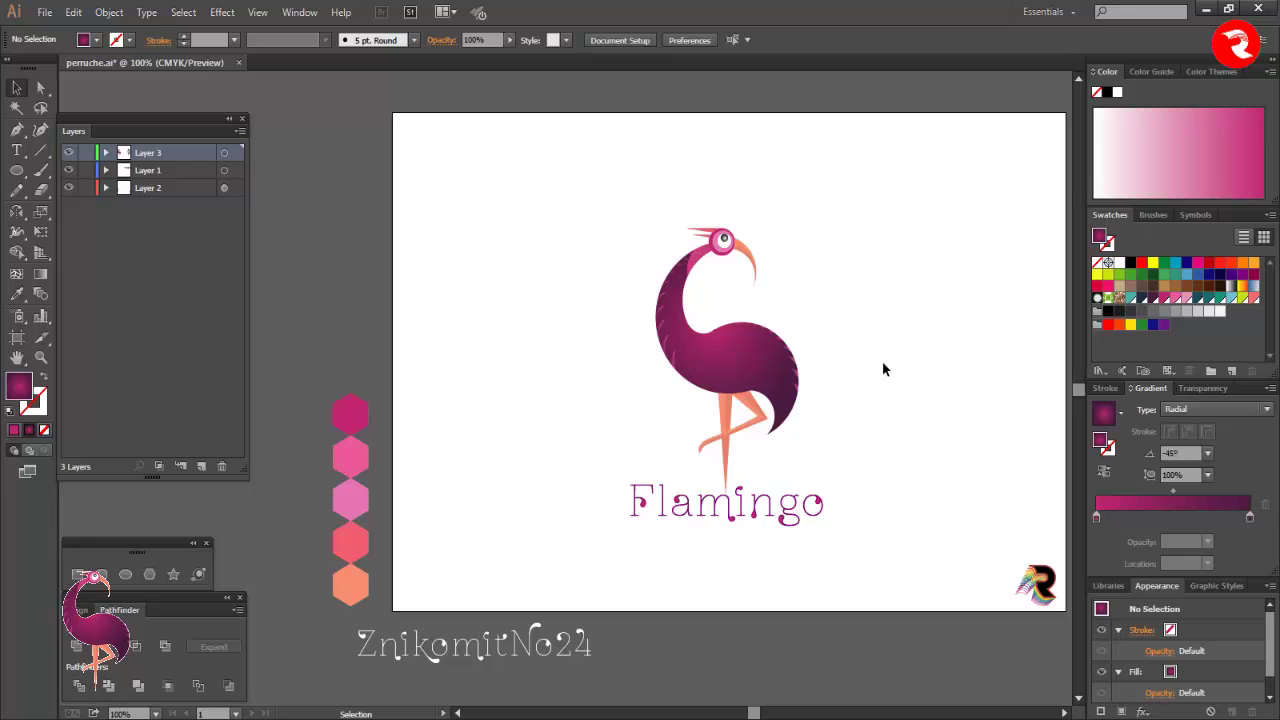
{"action": "scroll", "coordinate": [883, 369], "scroll_direction": "right", "scroll_amount": 2}
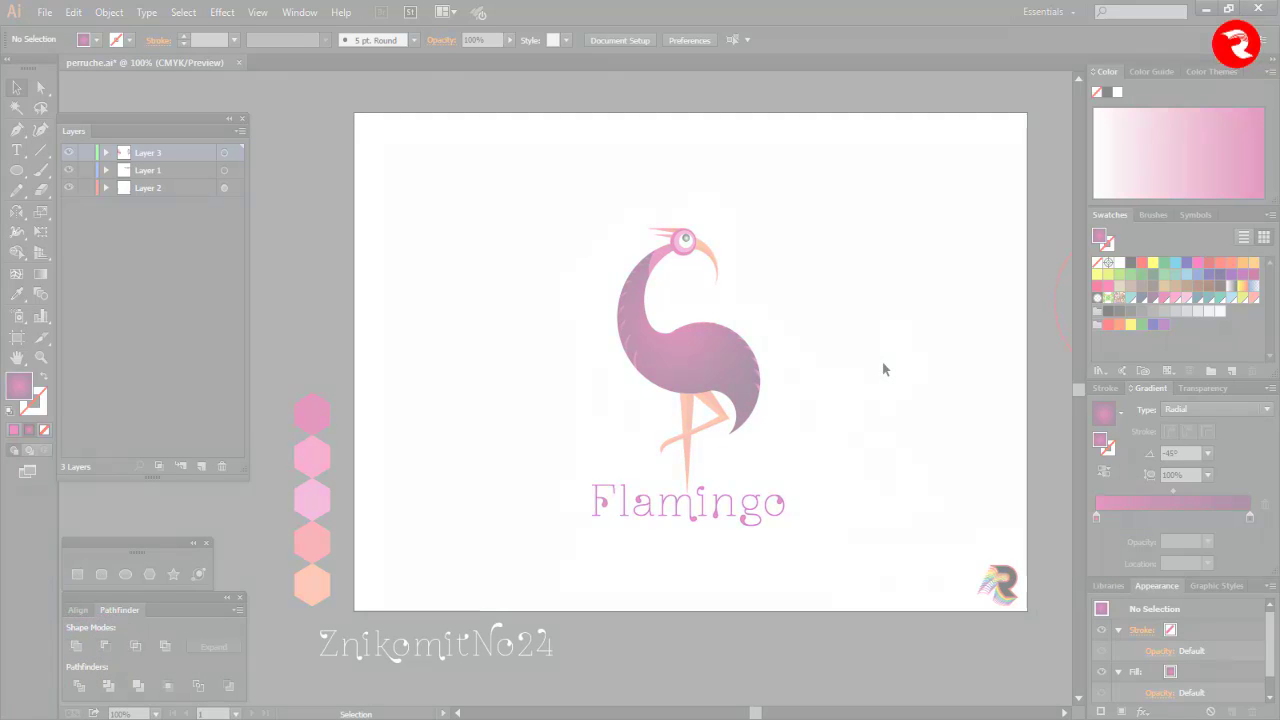